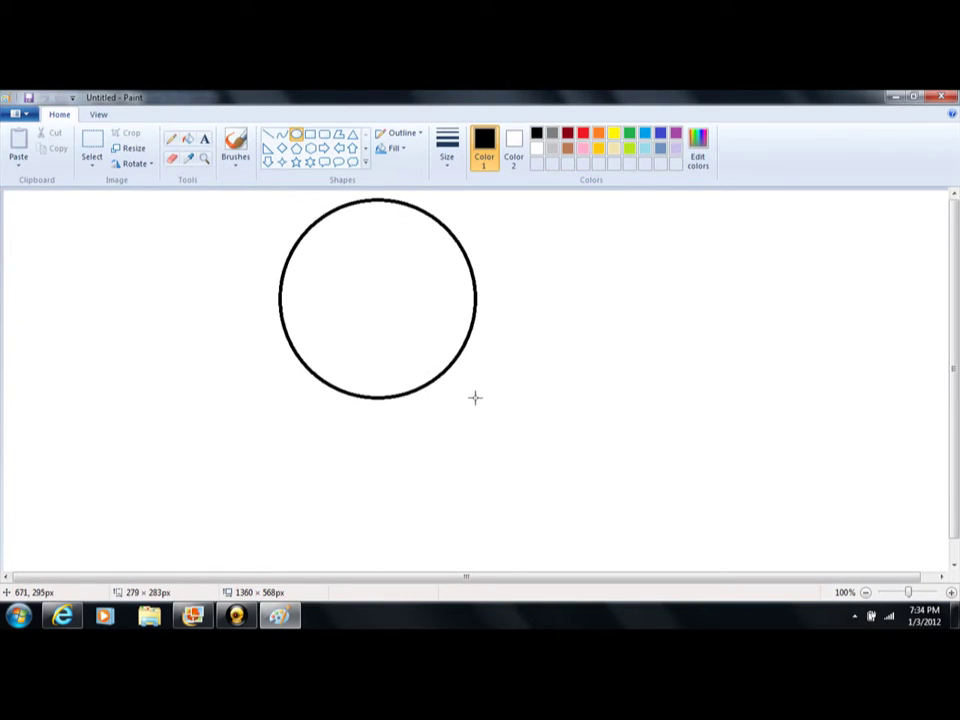
# Move the circle closer to the canvas centre and reduce its height to about 275 px.
pyautogui.moveTo(420, 303); pyautogui.dragTo(469, 336)
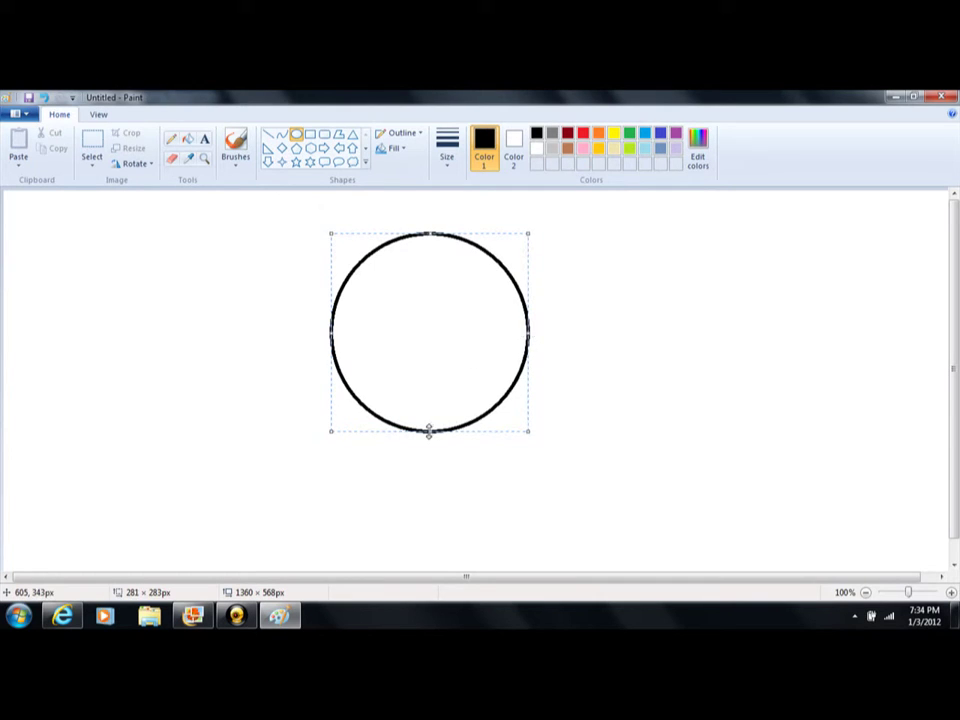
pyautogui.moveTo(430, 431); pyautogui.dragTo(431, 425)
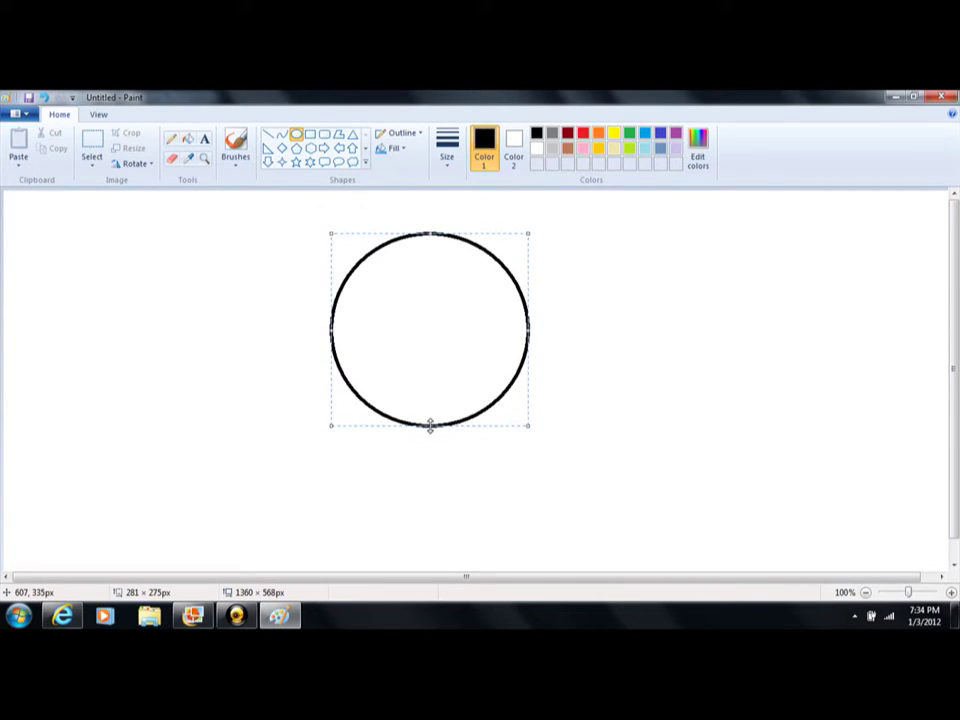
# Draw a jagged peaked line across the circle's lower half with the Pencil at the thickest width in pure red (255, 0, 0).
pyautogui.click(171, 138)
pyautogui.click(446, 150)
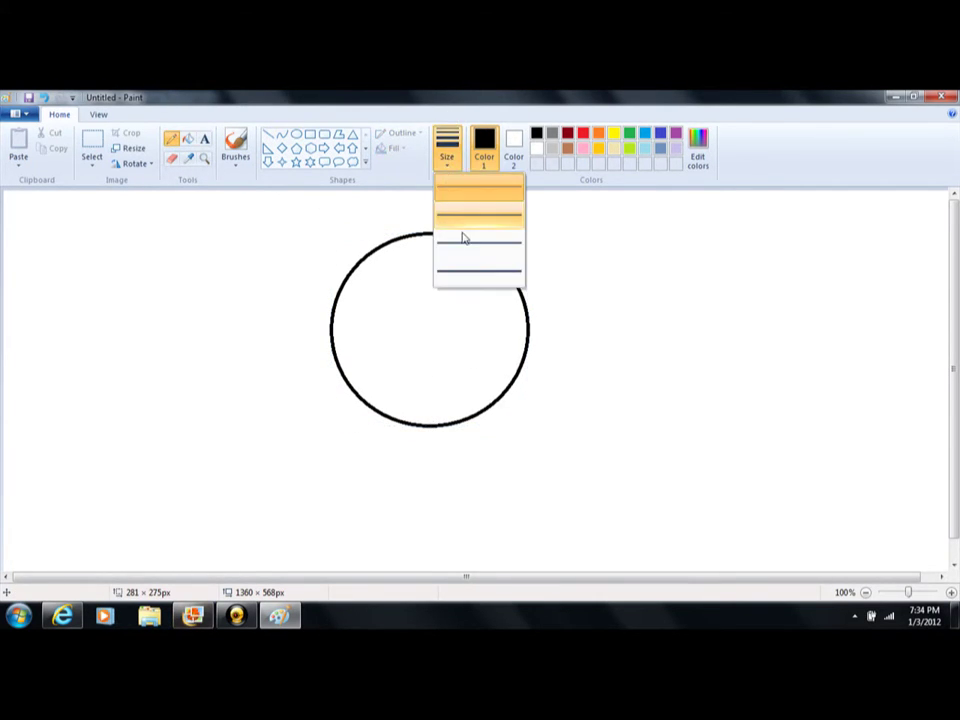
pyautogui.click(478, 268)
pyautogui.click(280, 616)
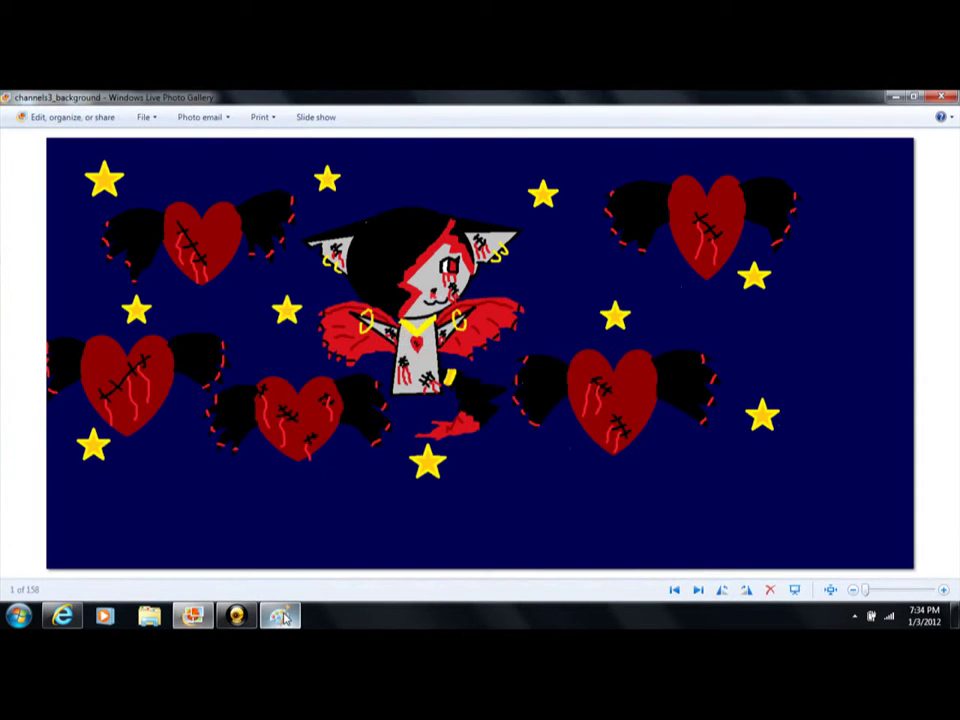
pyautogui.click(280, 616)
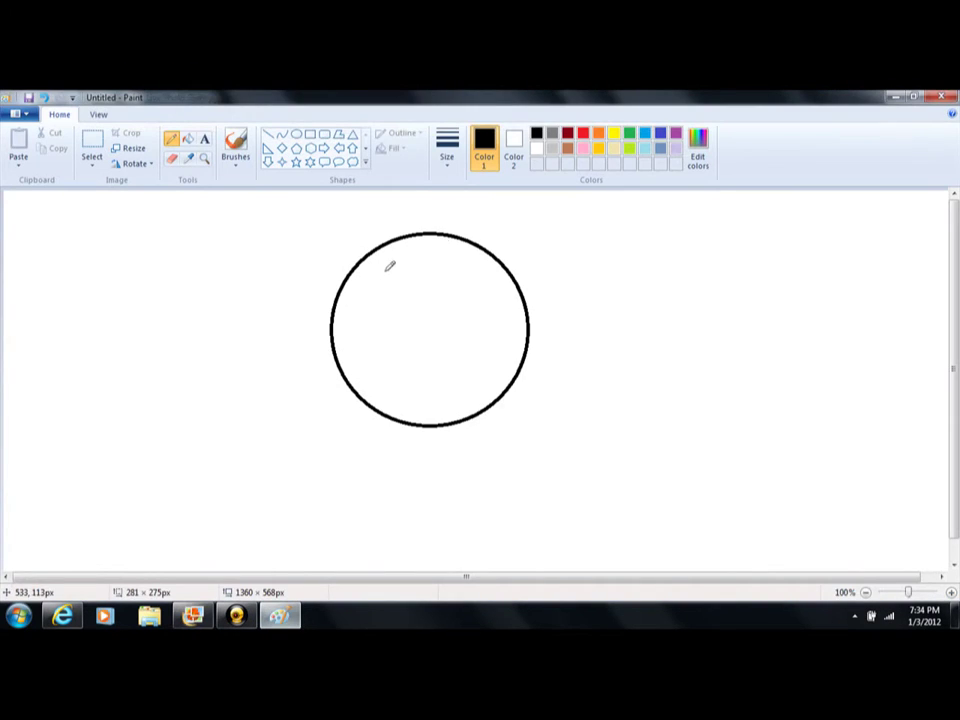
pyautogui.click(583, 132)
pyautogui.click(699, 155)
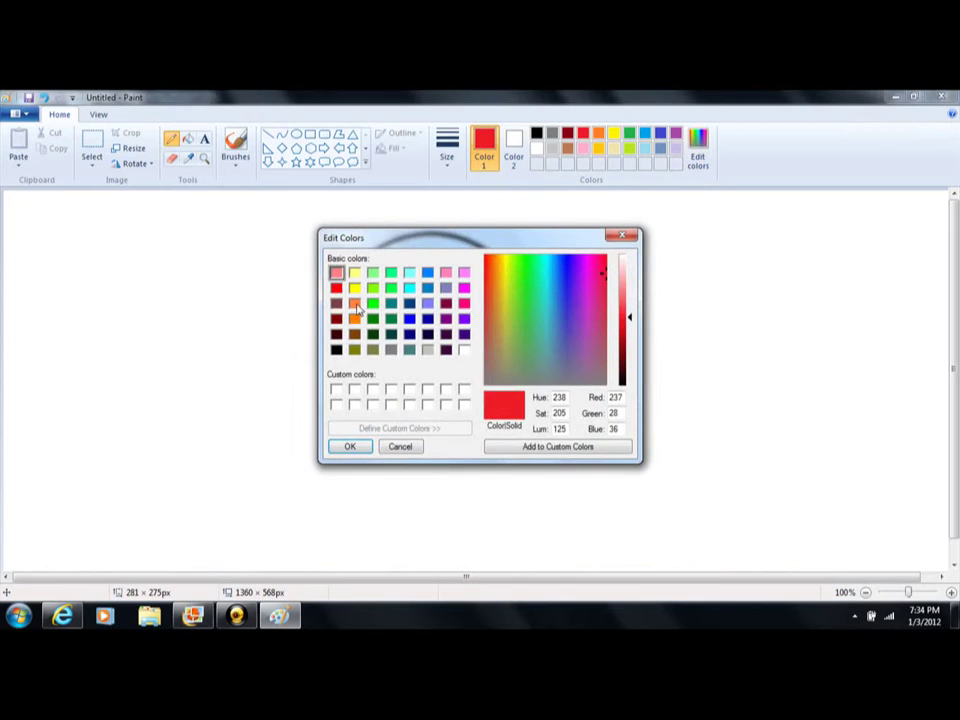
pyautogui.click(337, 288)
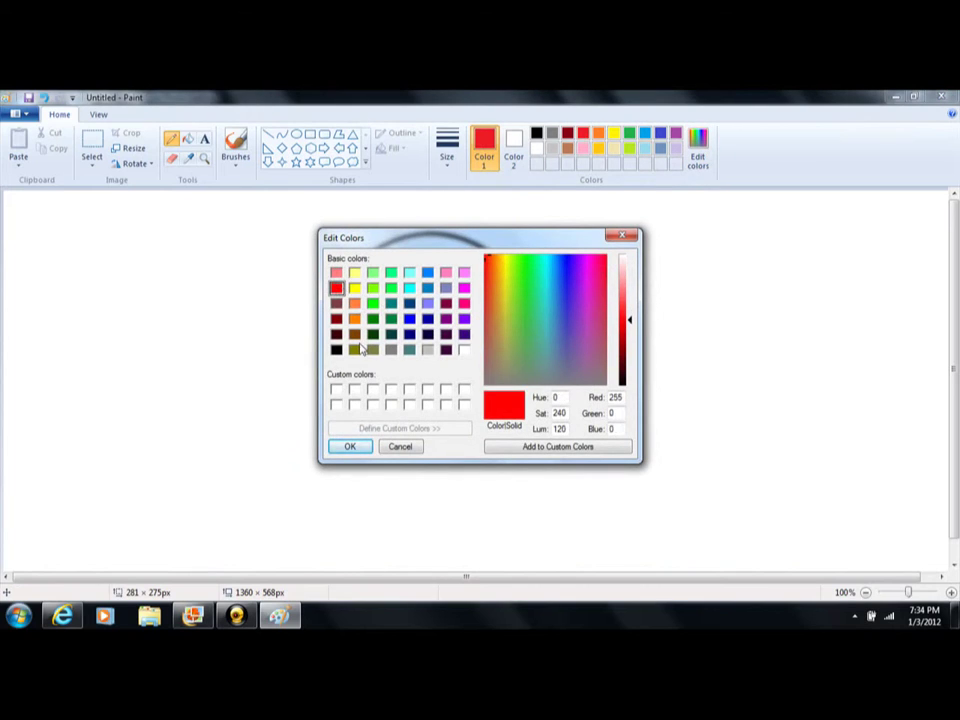
pyautogui.click(349, 447)
pyautogui.moveTo(472, 302); pyautogui.dragTo(398, 390)
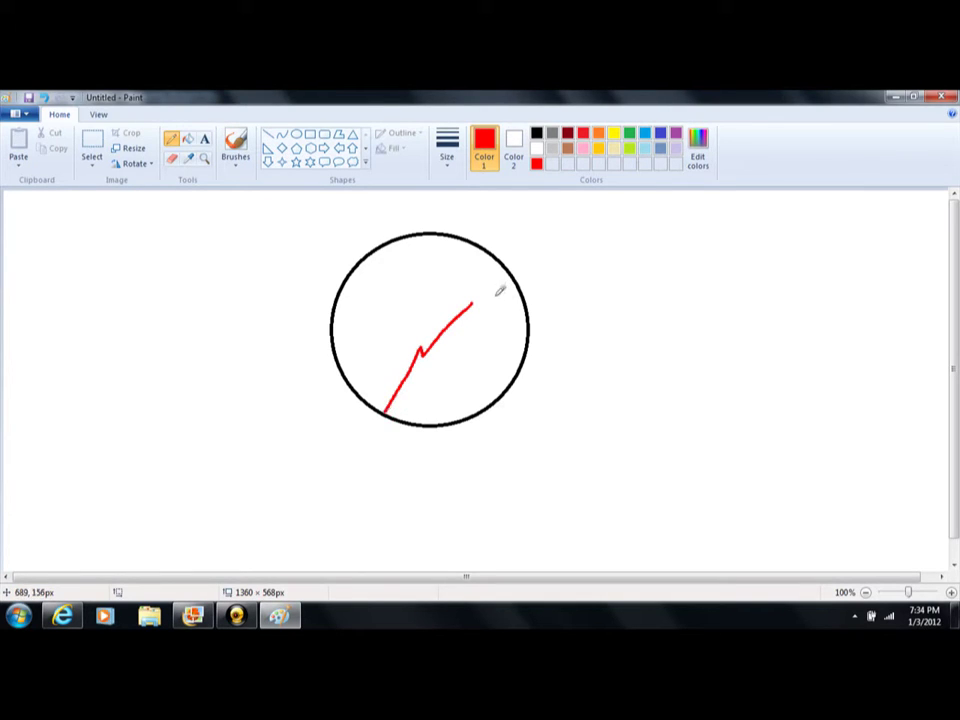
pyautogui.moveTo(472, 302); pyautogui.dragTo(513, 334)
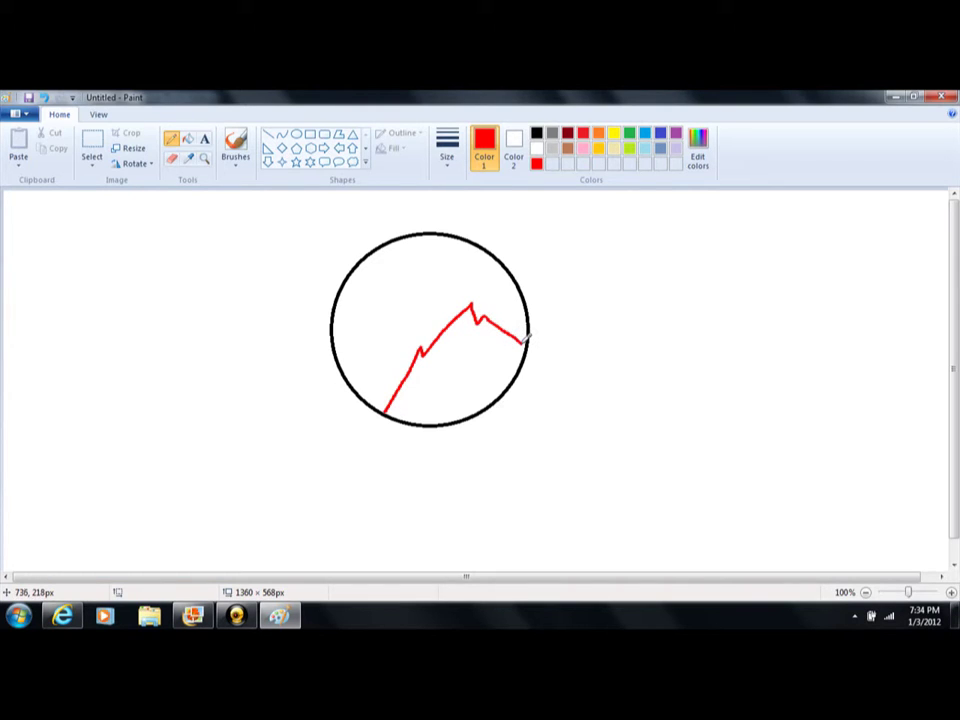
# Draw a matching jagged black line just above the red one, running from edge to edge of the circle.
pyautogui.click(536, 132)
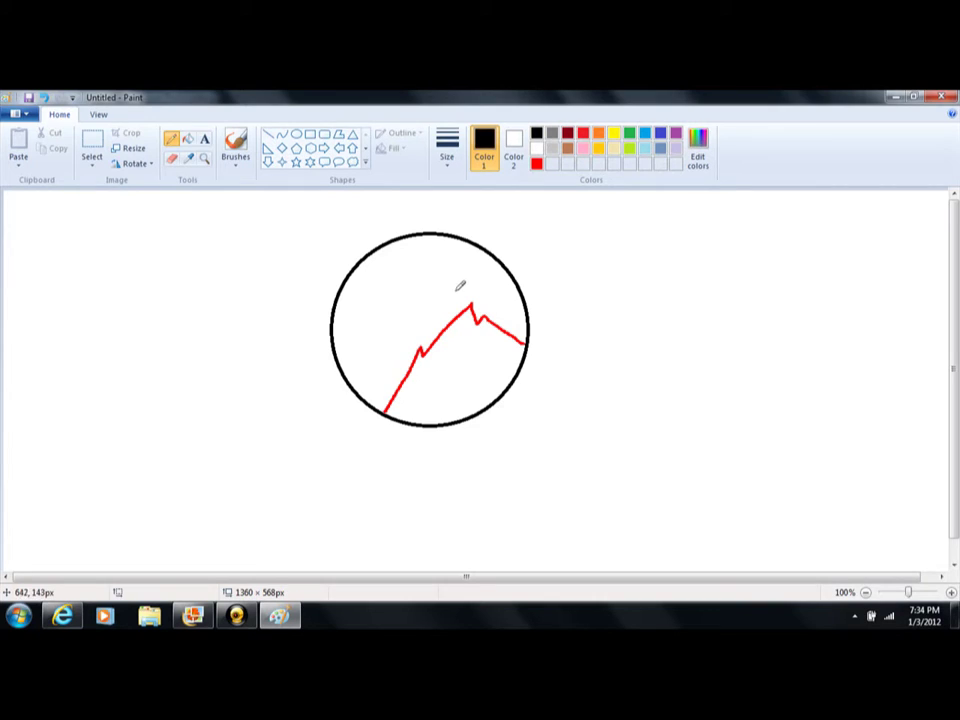
pyautogui.moveTo(465, 289)
pyautogui.mouseDown()
pyautogui.moveTo(400, 345)
pyautogui.moveTo(372, 395)
pyautogui.mouseUp()
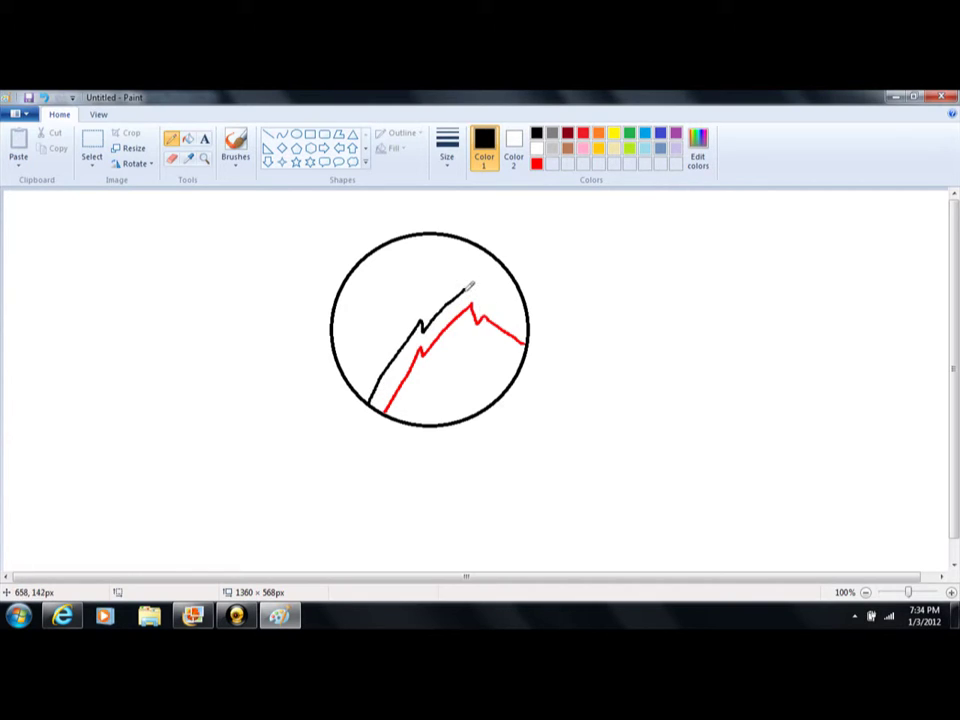
pyautogui.moveTo(477, 280); pyautogui.dragTo(520, 322)
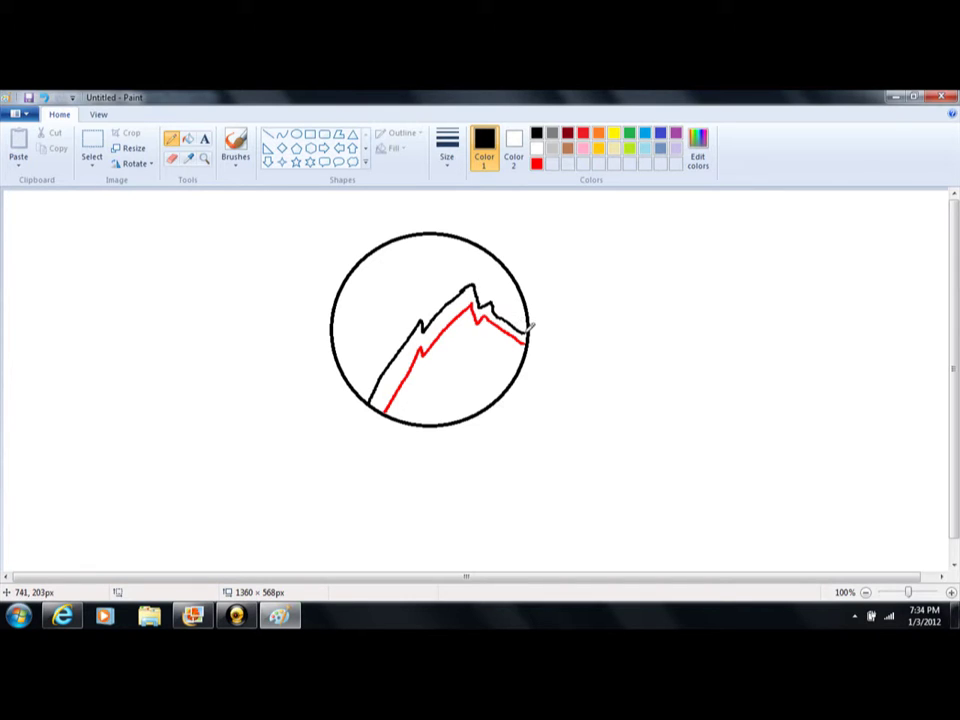
# Fill the circle's area above the black jagged line with black and the band between the two lines with pure red.
pyautogui.click(188, 138)
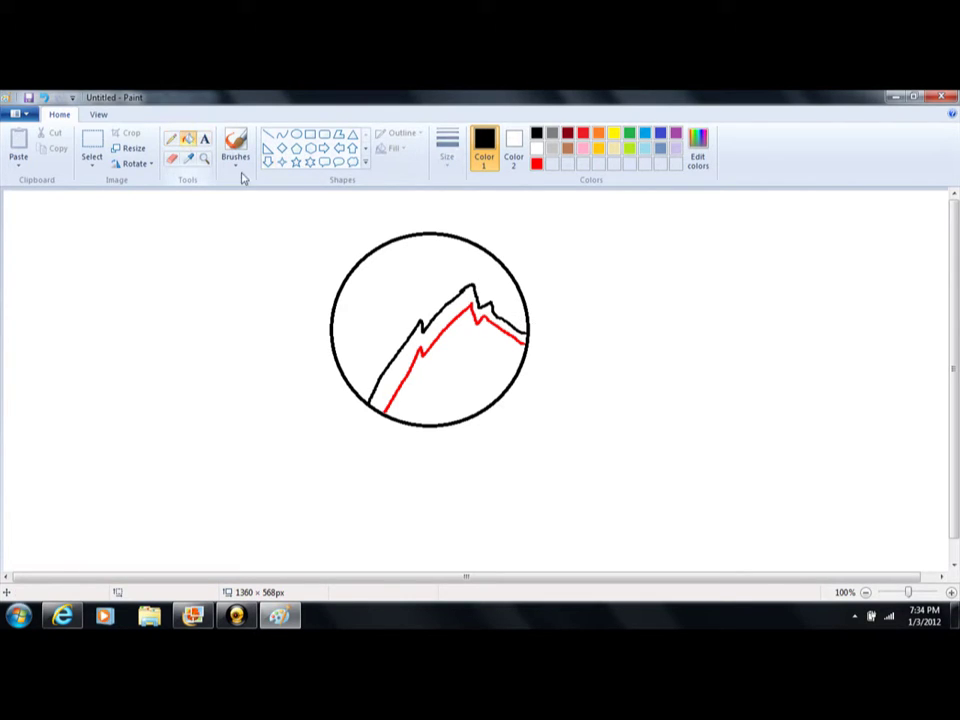
pyautogui.click(406, 288)
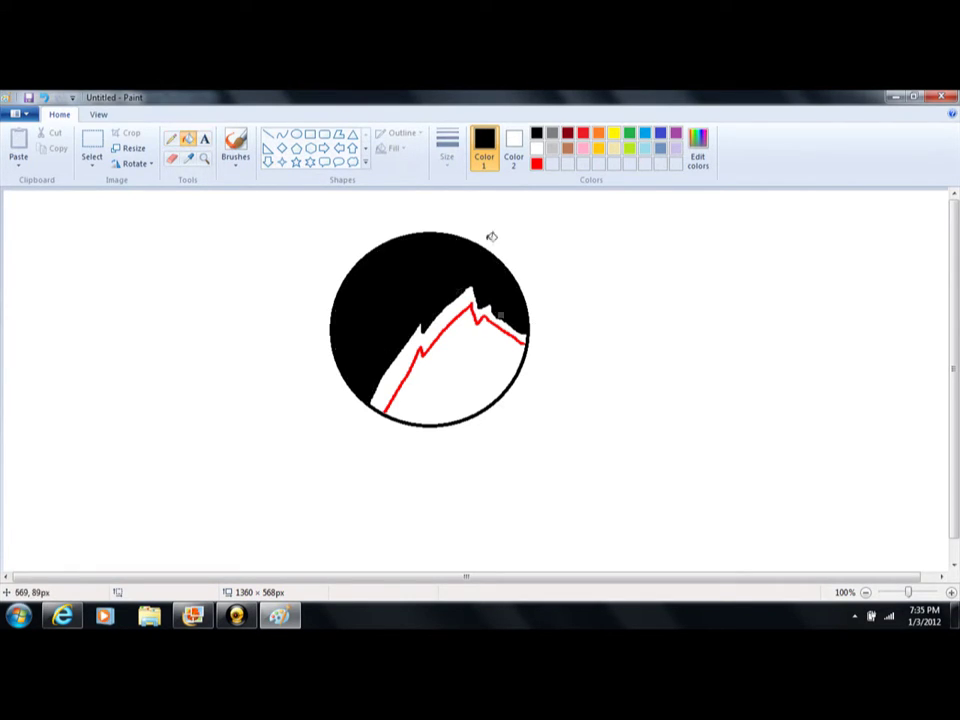
pyautogui.click(536, 163)
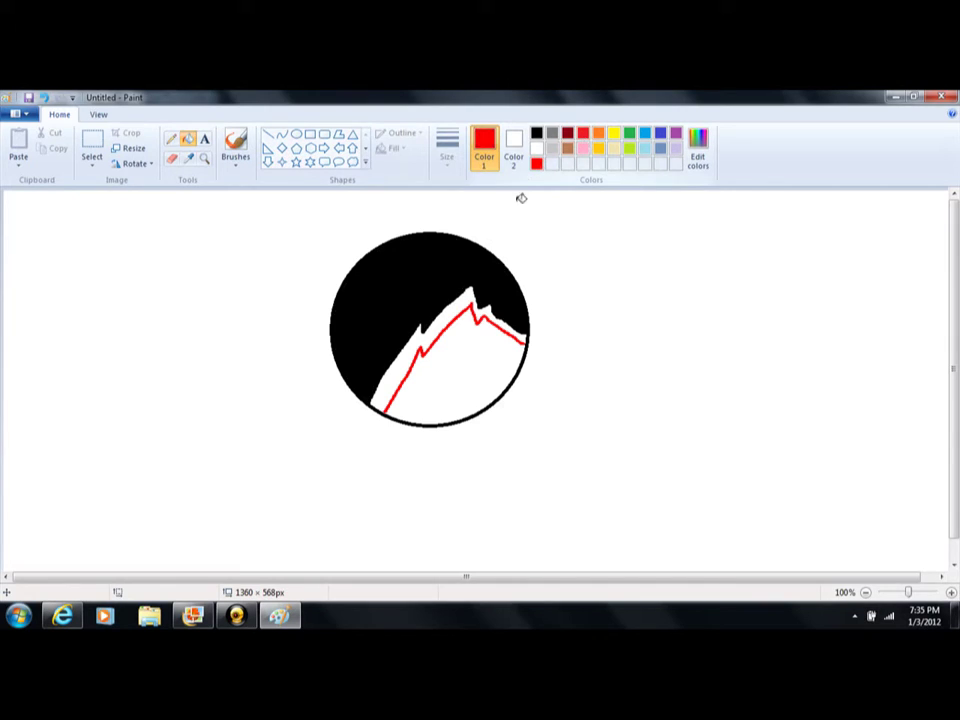
pyautogui.click(418, 346)
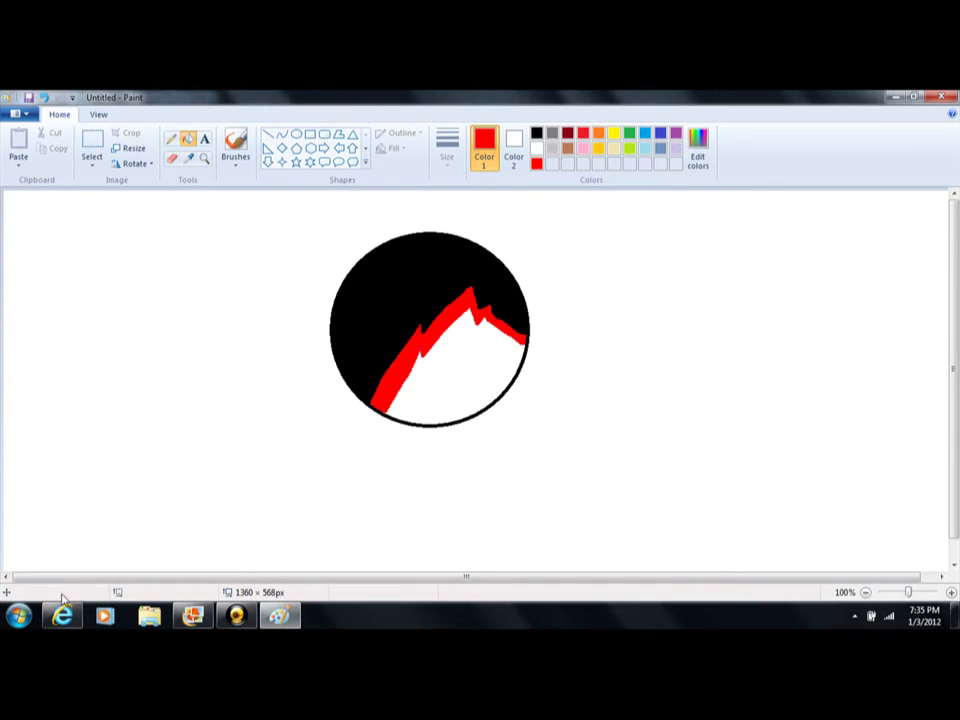
# Draw two pointed ears on the upper left and upper right of the head with straight black lines.
pyautogui.click(267, 135)
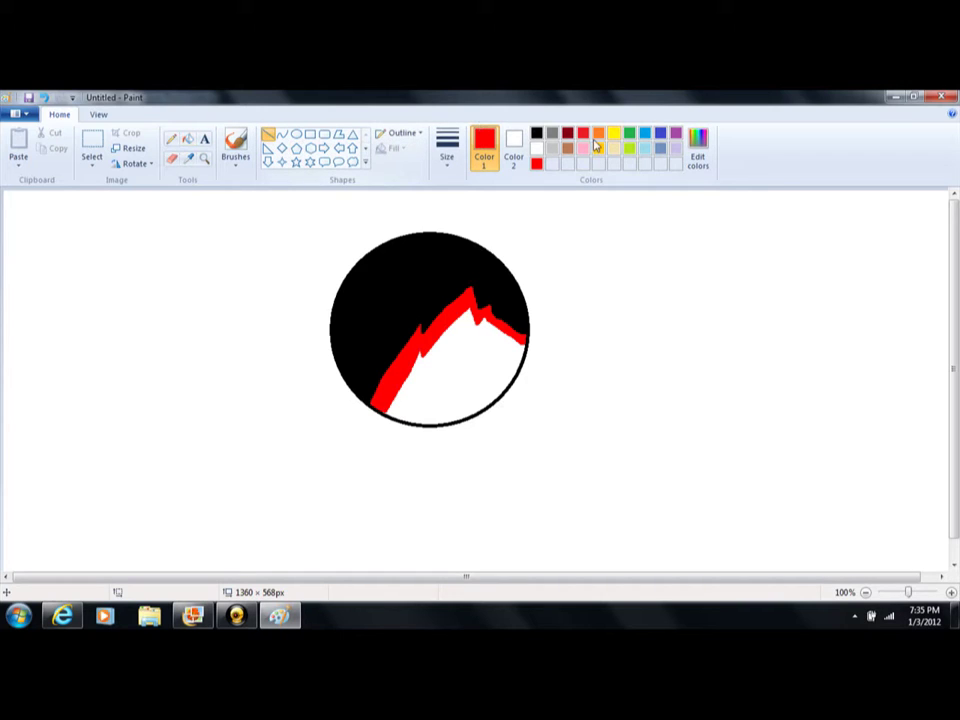
pyautogui.click(537, 133)
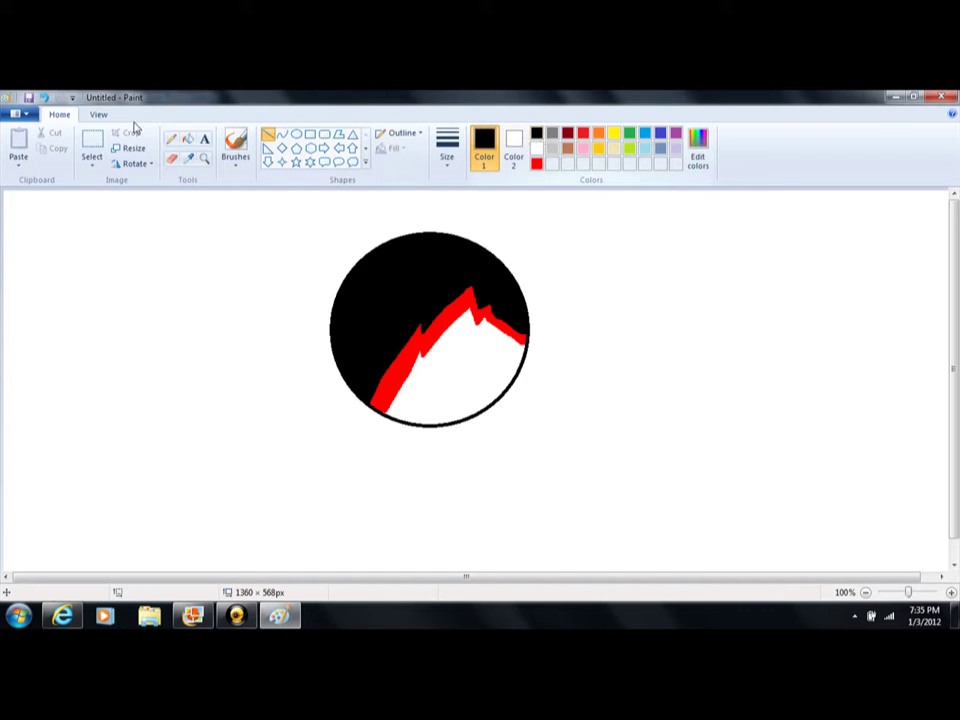
pyautogui.moveTo(407, 236); pyautogui.dragTo(286, 252)
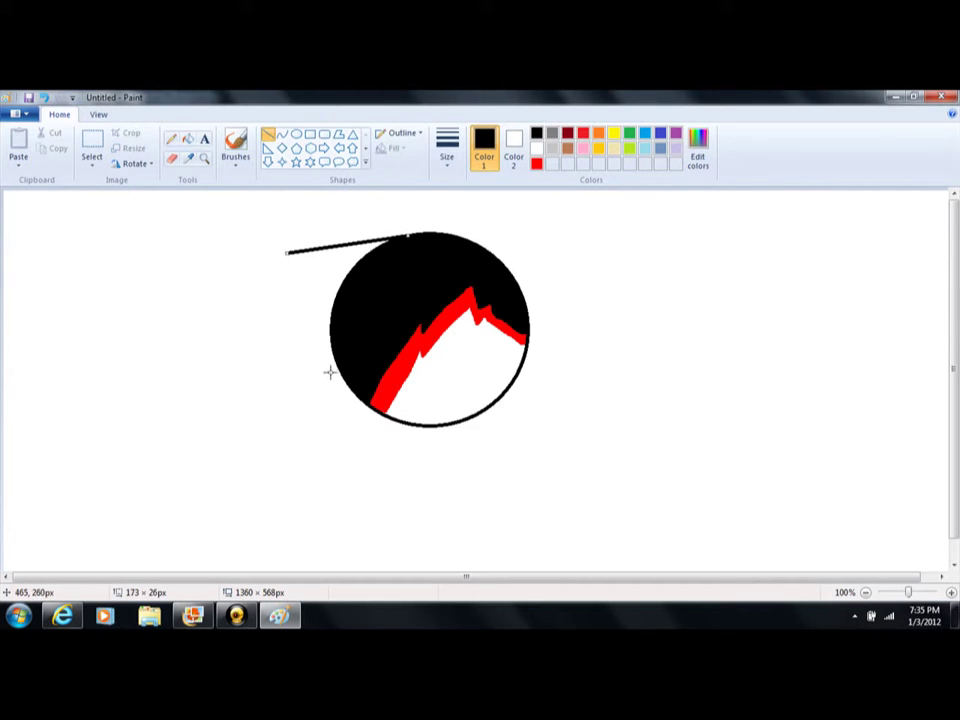
pyautogui.moveTo(333, 350); pyautogui.dragTo(286, 255)
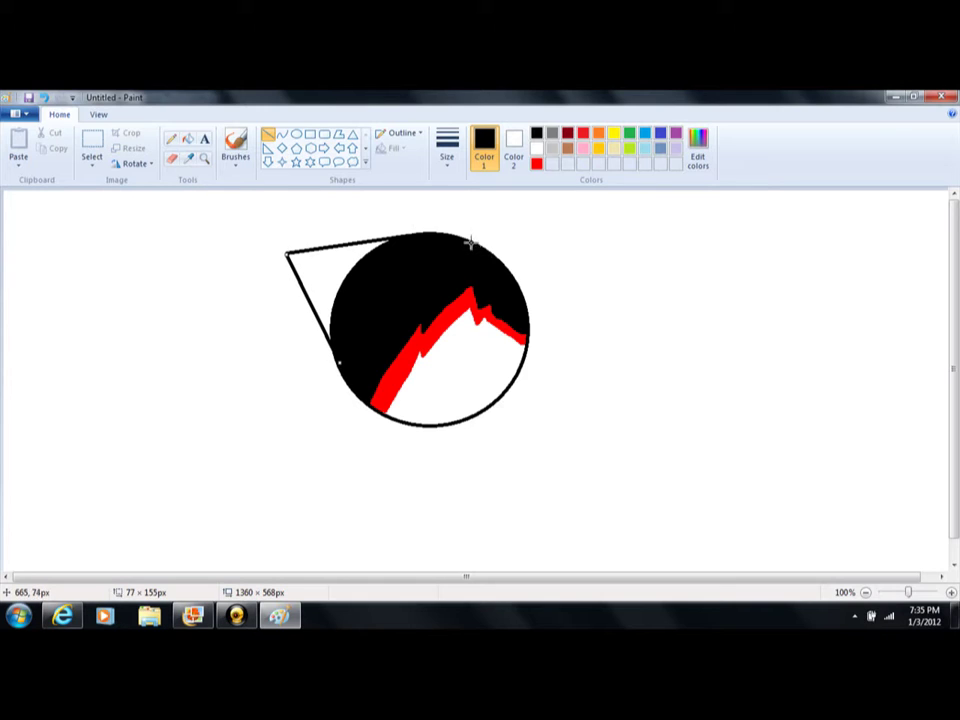
pyautogui.moveTo(470, 242); pyautogui.dragTo(585, 280)
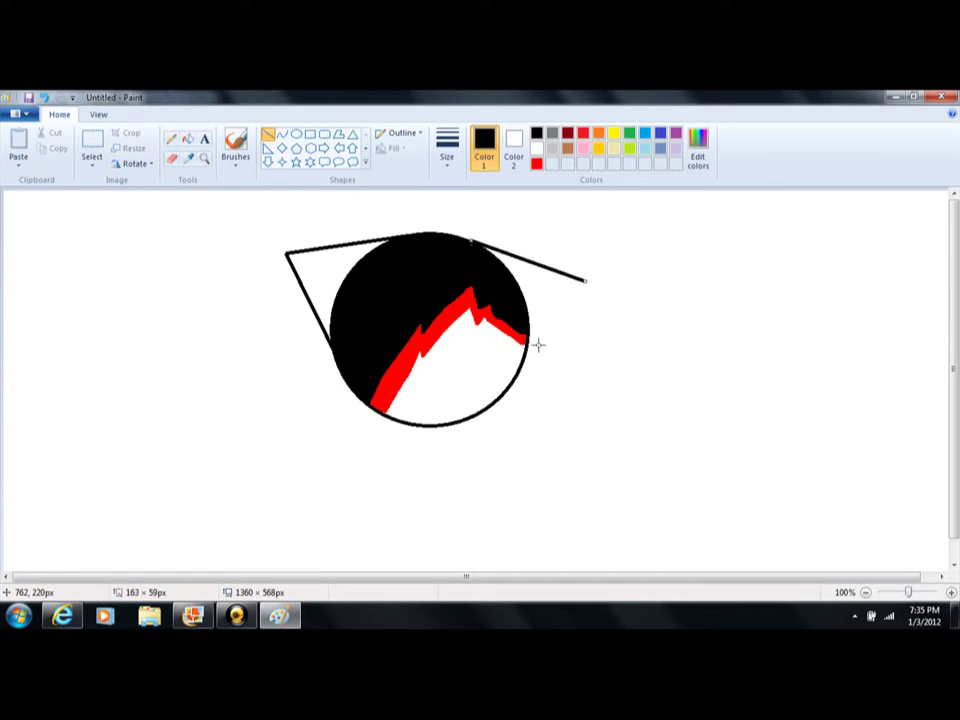
pyautogui.moveTo(519, 372); pyautogui.dragTo(587, 281)
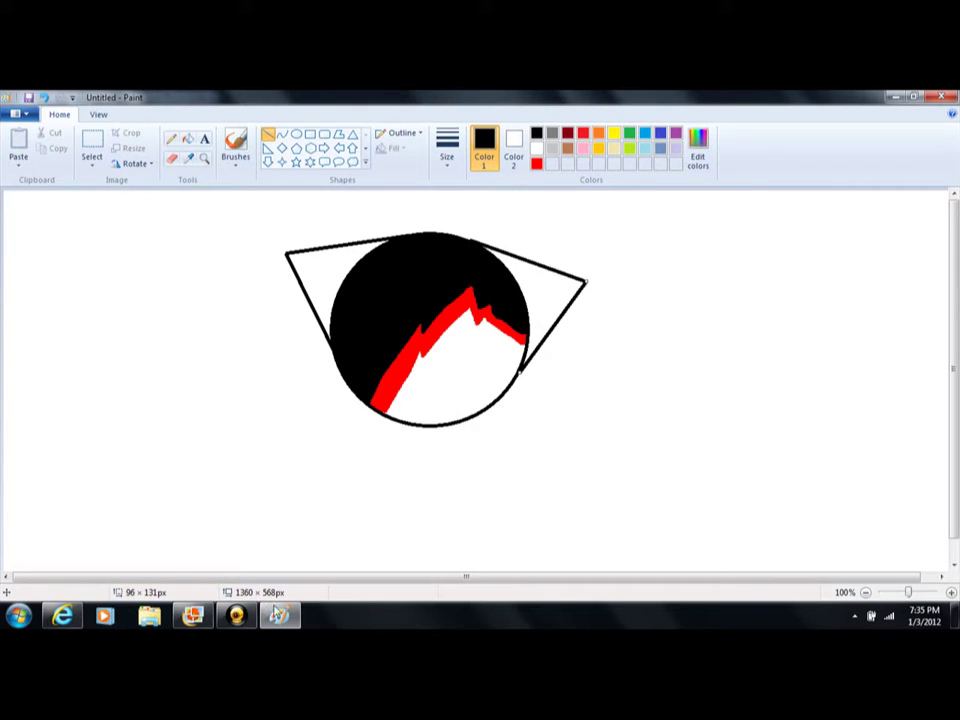
# Check the reference picture, erase a gap in the right ear's outer edge and redraw it as a black notch with the Pencil.
pyautogui.click(296, 133)
pyautogui.click(280, 616)
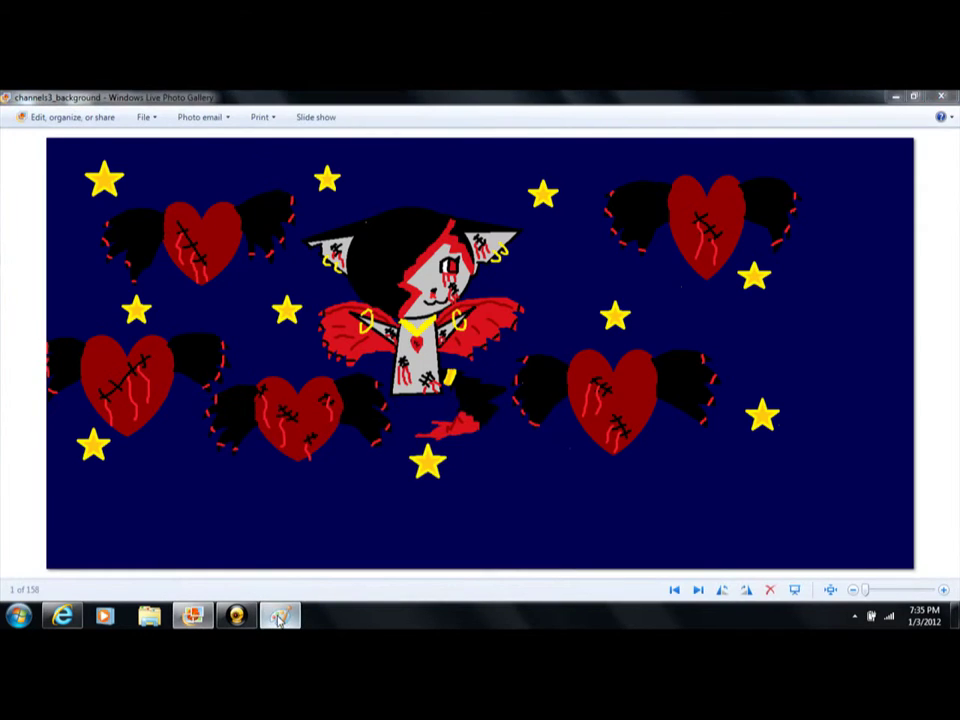
pyautogui.click(280, 616)
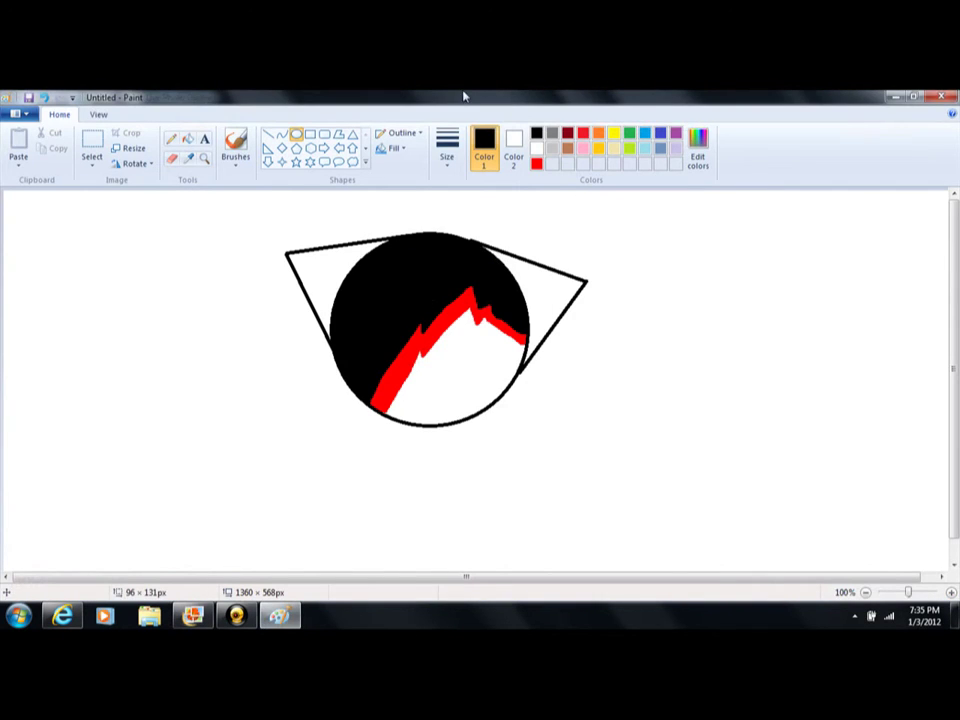
pyautogui.click(272, 618)
pyautogui.click(272, 618)
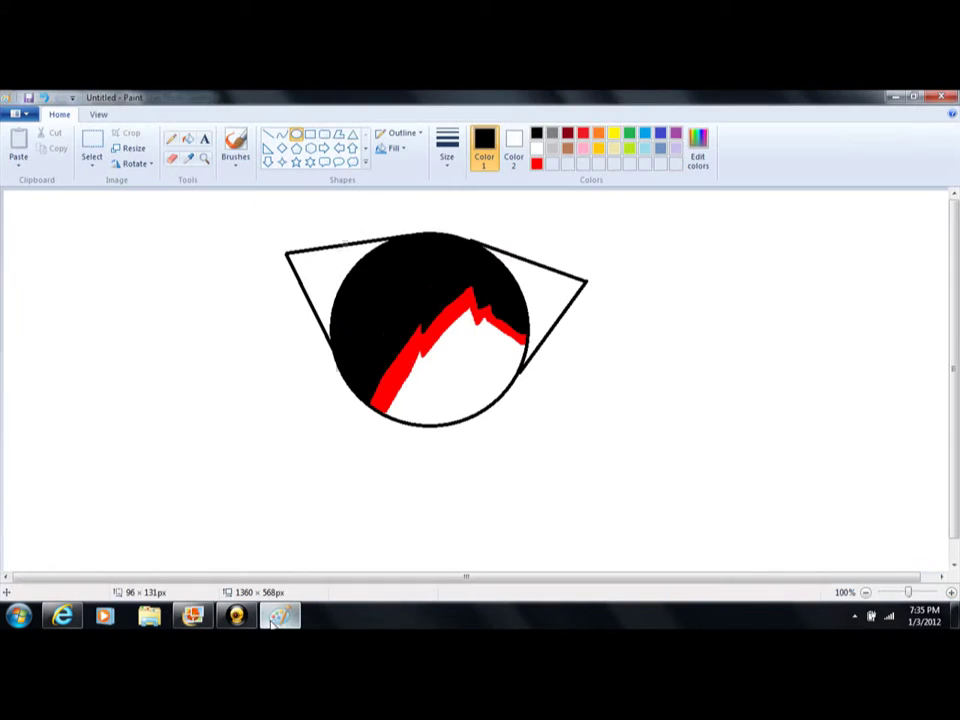
pyautogui.click(171, 158)
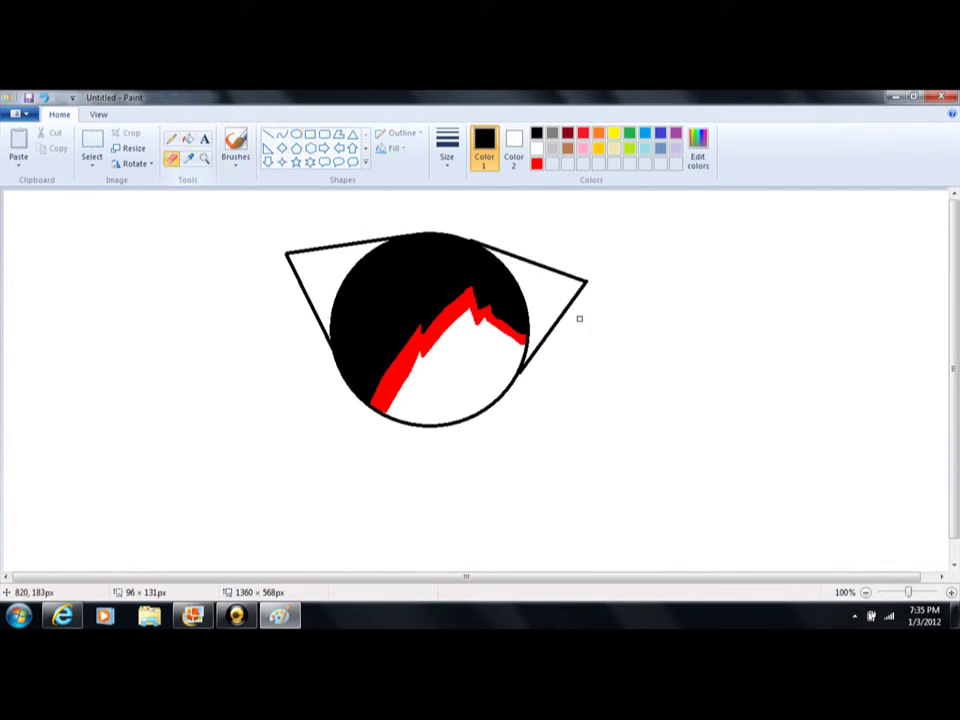
pyautogui.moveTo(553, 332)
pyautogui.mouseDown()
pyautogui.moveTo(545, 341)
pyautogui.moveTo(552, 327)
pyautogui.mouseUp()
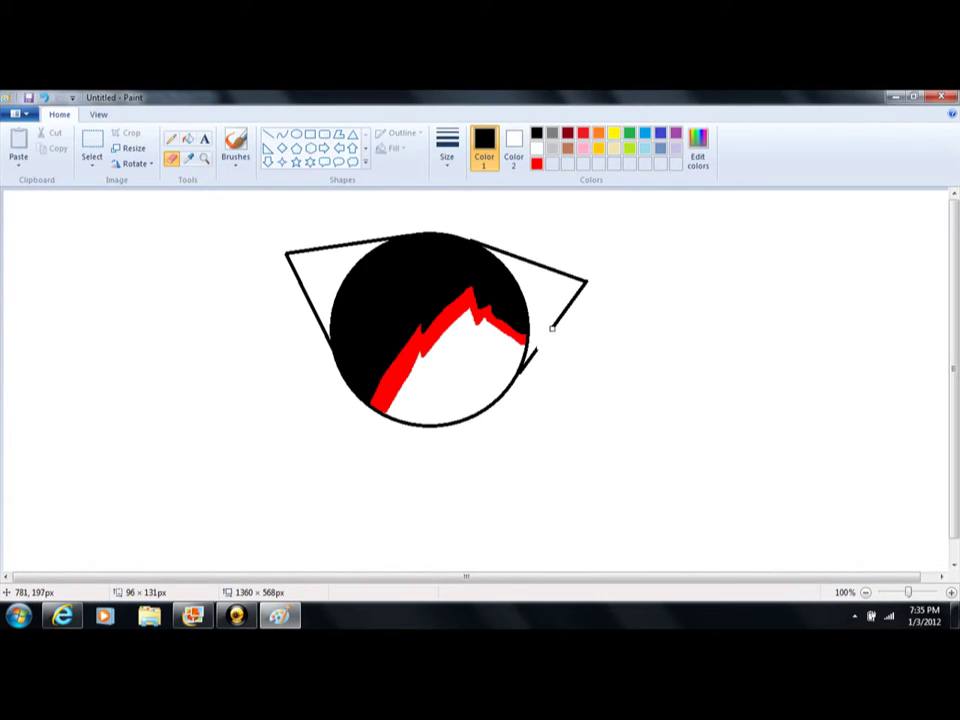
pyautogui.click(171, 138)
pyautogui.click(451, 174)
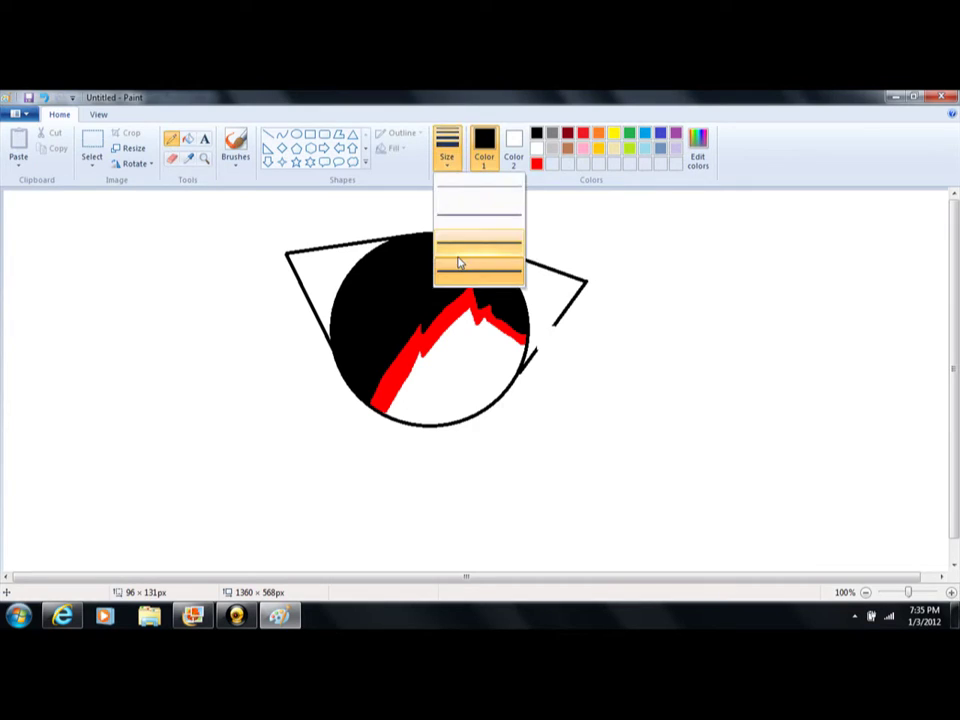
pyautogui.click(458, 261)
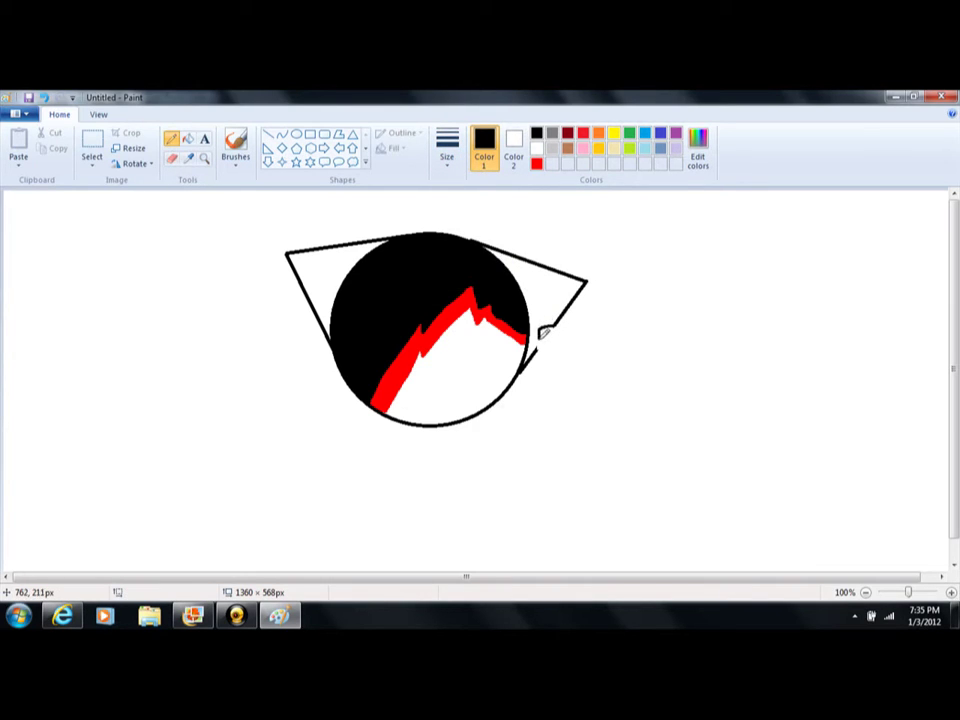
# Draw two small yellow ring earrings on the right ear's outer edge above the notch, following the reference picture.
pyautogui.click(278, 618)
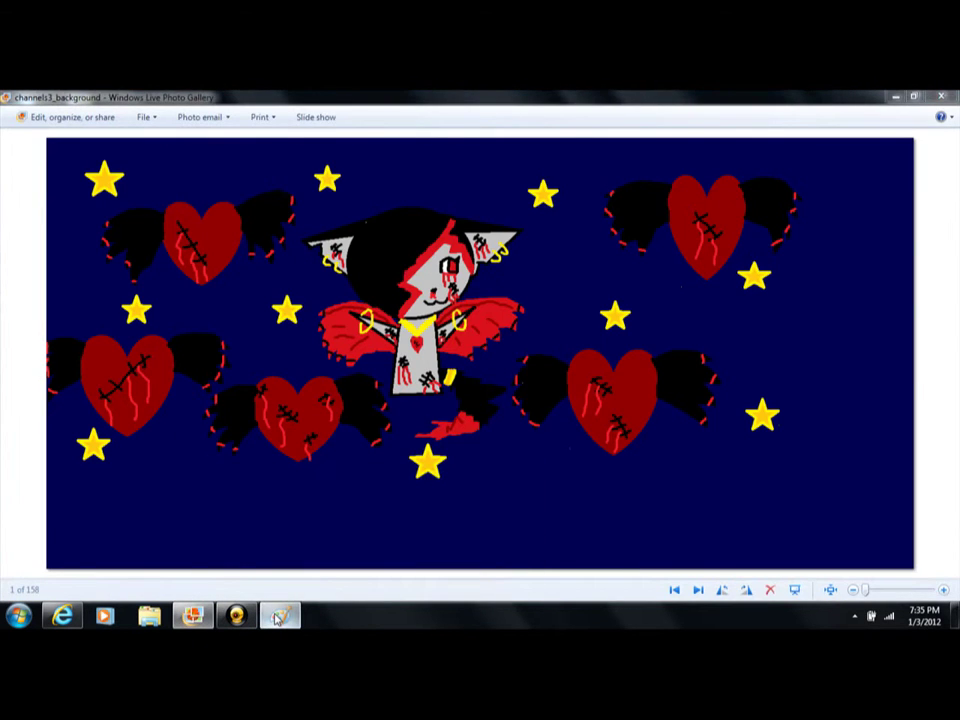
pyautogui.click(278, 618)
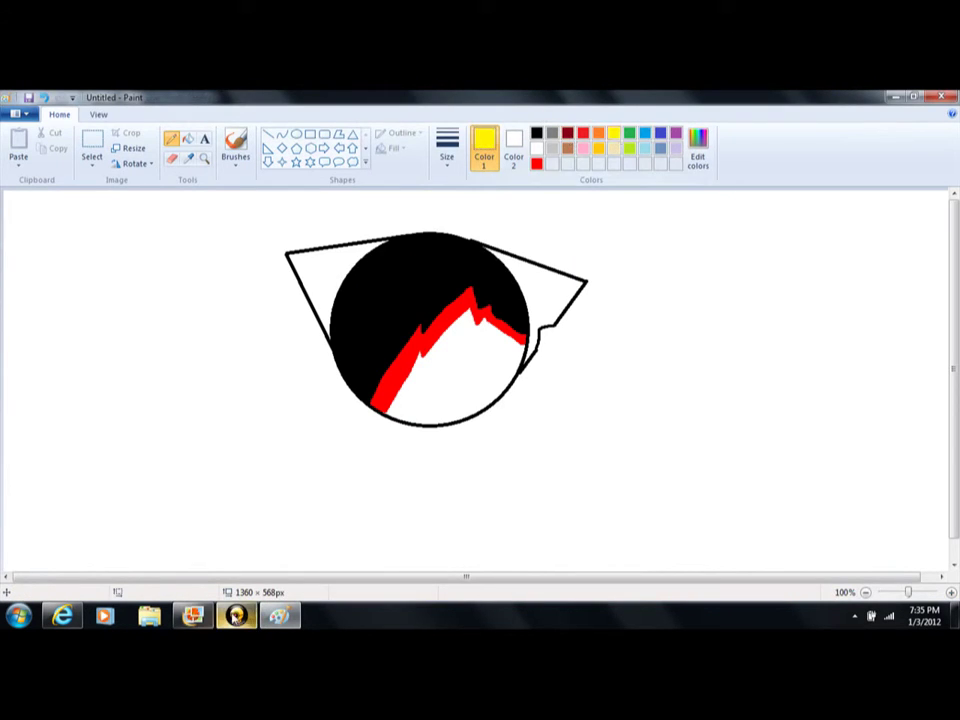
pyautogui.click(278, 618)
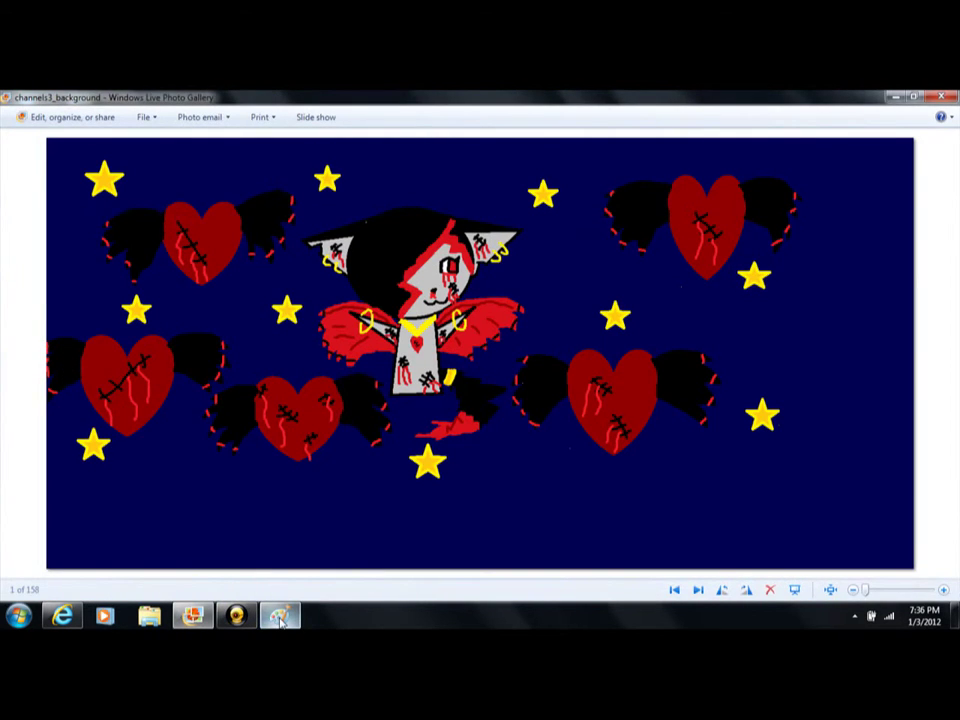
pyautogui.click(278, 618)
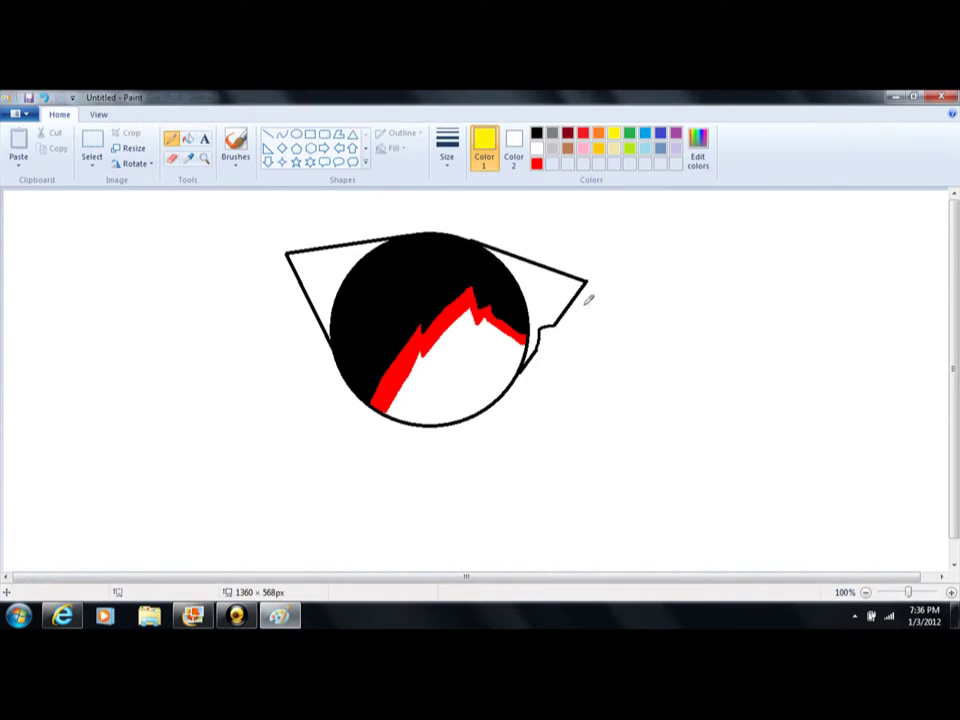
pyautogui.moveTo(573, 290); pyautogui.dragTo(574, 298)
# Check the reference picture, erase a gap near the left ear's tip and redraw it as a black notch with the Pencil.
pyautogui.click(287, 620)
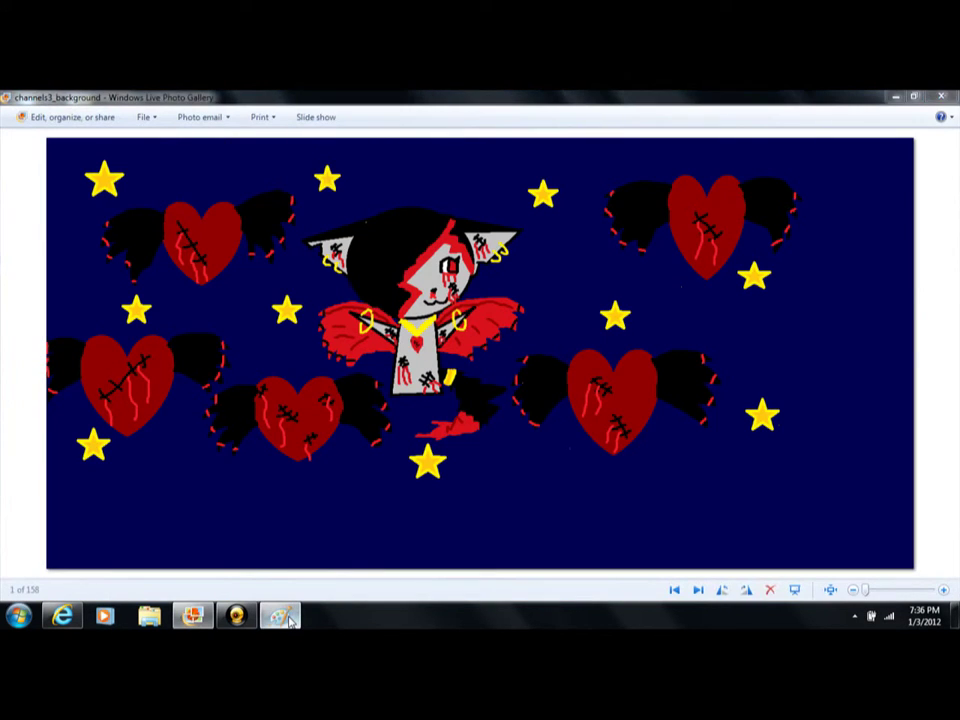
pyautogui.click(282, 617)
pyautogui.click(171, 160)
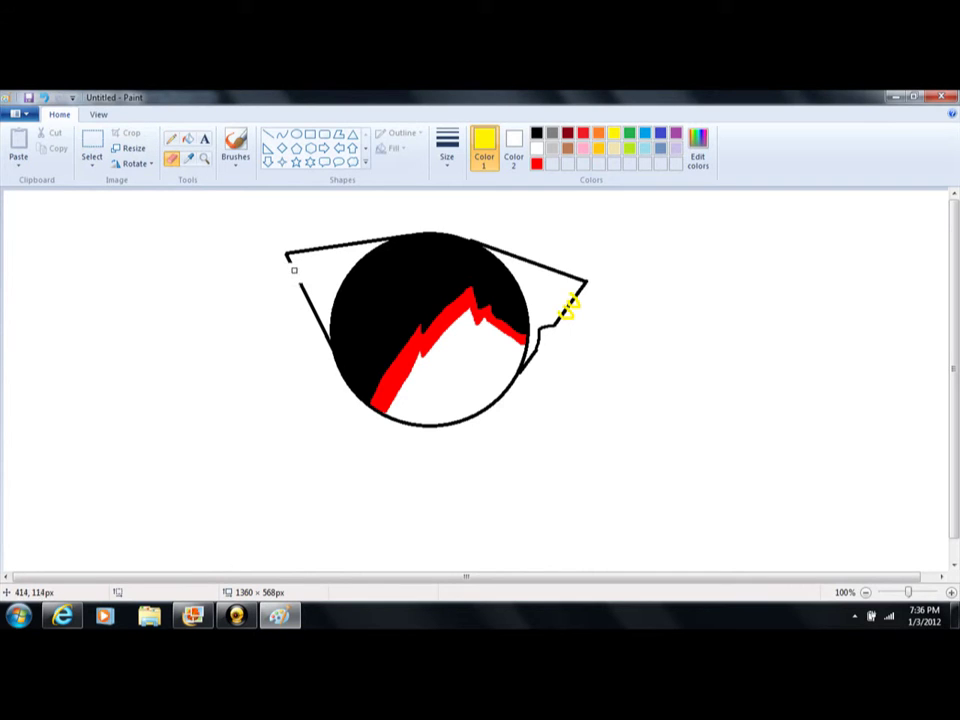
pyautogui.click(536, 132)
pyautogui.click(171, 139)
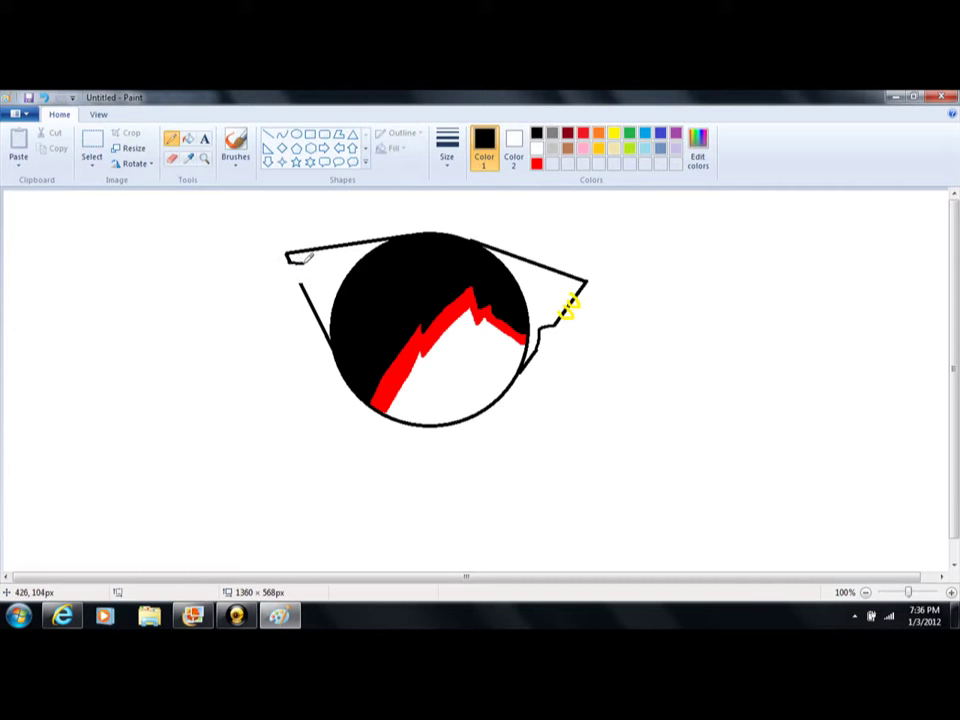
pyautogui.moveTo(304, 266); pyautogui.dragTo(301, 284)
# Draw two small yellow ring earrings on the left ear's outer edge below the notch.
pyautogui.click(614, 134)
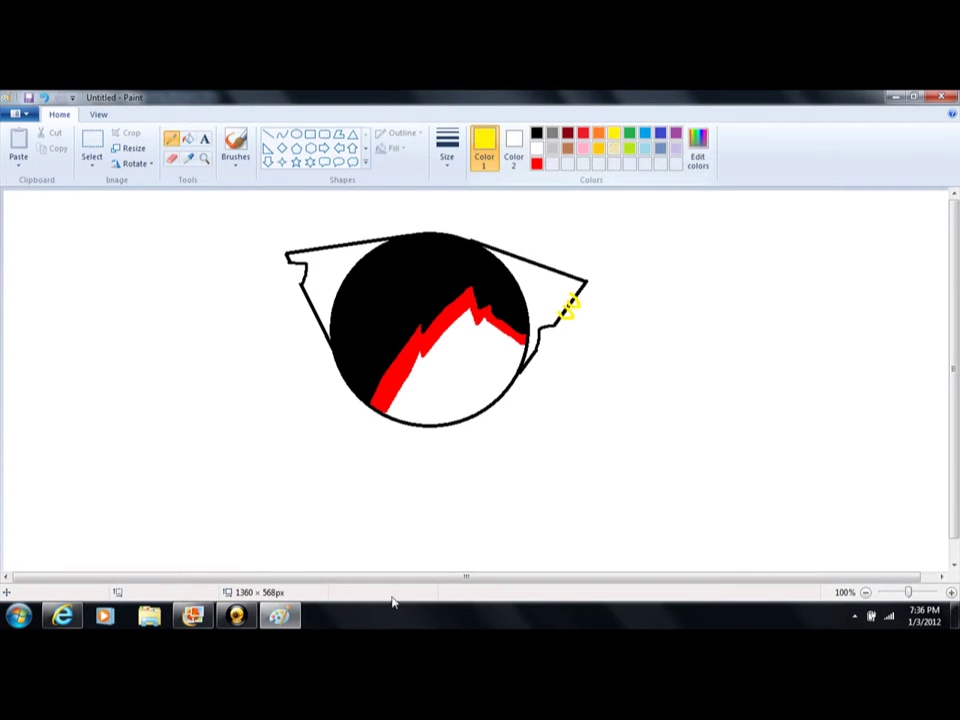
pyautogui.click(280, 616)
pyautogui.click(281, 616)
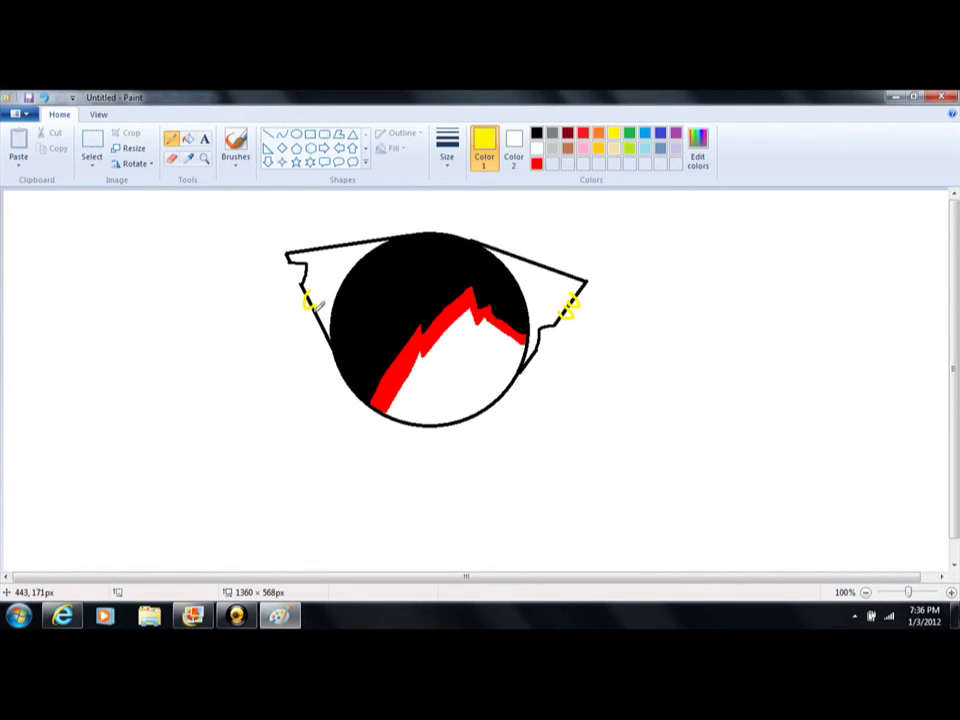
pyautogui.hotkey('ctrl', 'z')
pyautogui.moveTo(318, 308); pyautogui.dragTo(324, 318)
# Fill both ears and the face area below the red band with light gray.
pyautogui.click(552, 147)
pyautogui.click(190, 141)
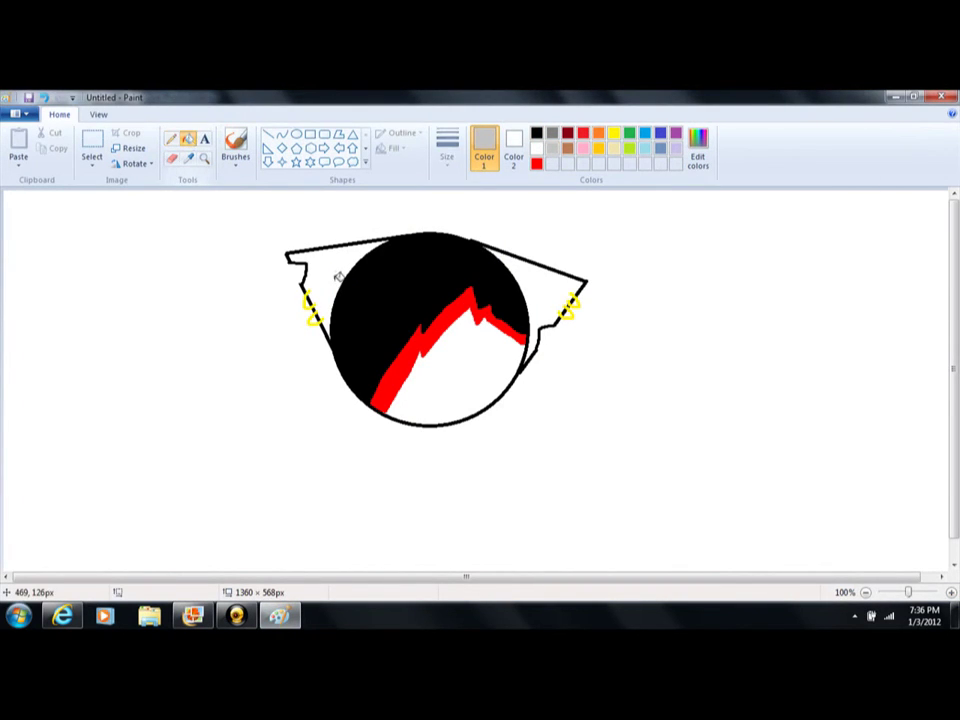
pyautogui.click(332, 253)
pyautogui.click(544, 288)
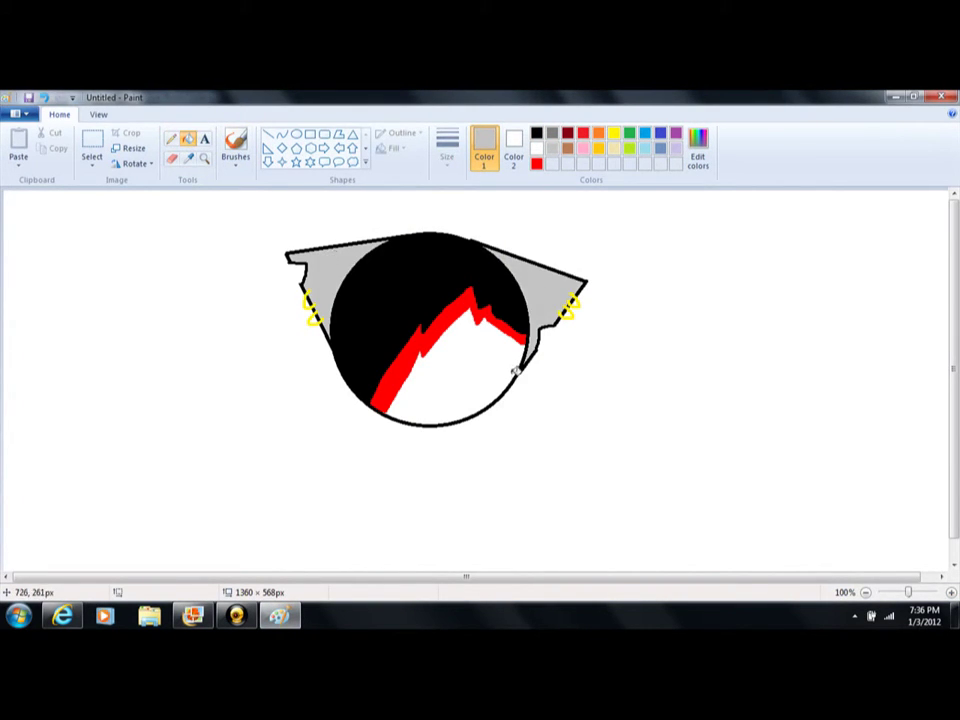
pyautogui.click(467, 358)
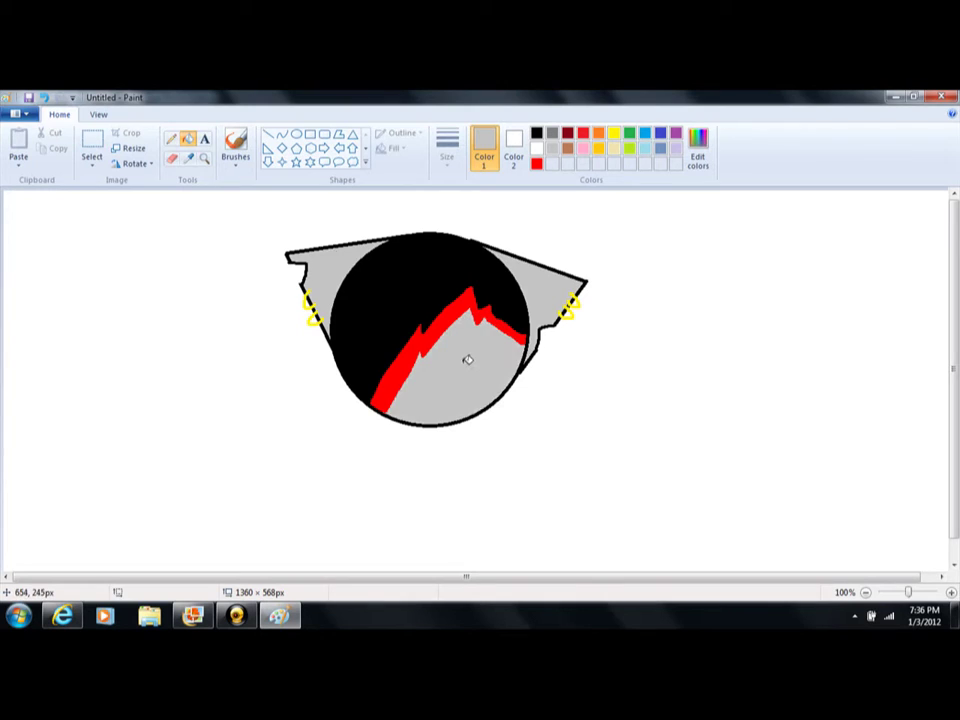
# Draw a small black teardrop-shaped eye outline on the gray face with the Pencil and fill it with pure red.
pyautogui.click(171, 139)
pyautogui.click(536, 134)
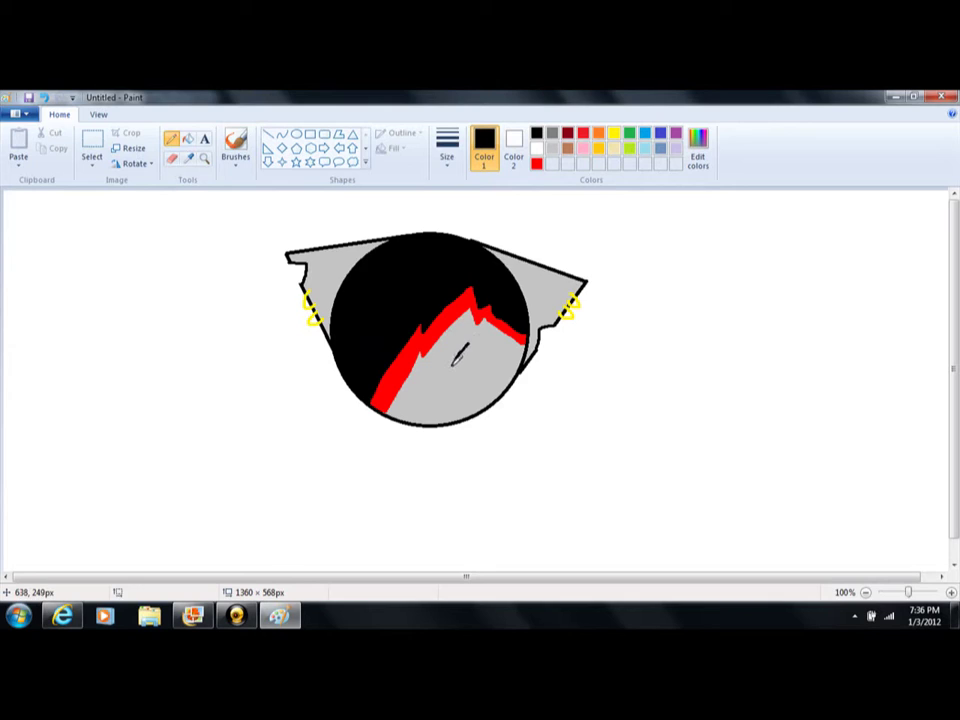
pyautogui.hotkey('ctrl', 'z')
pyautogui.hotkey('ctrl', 'z')
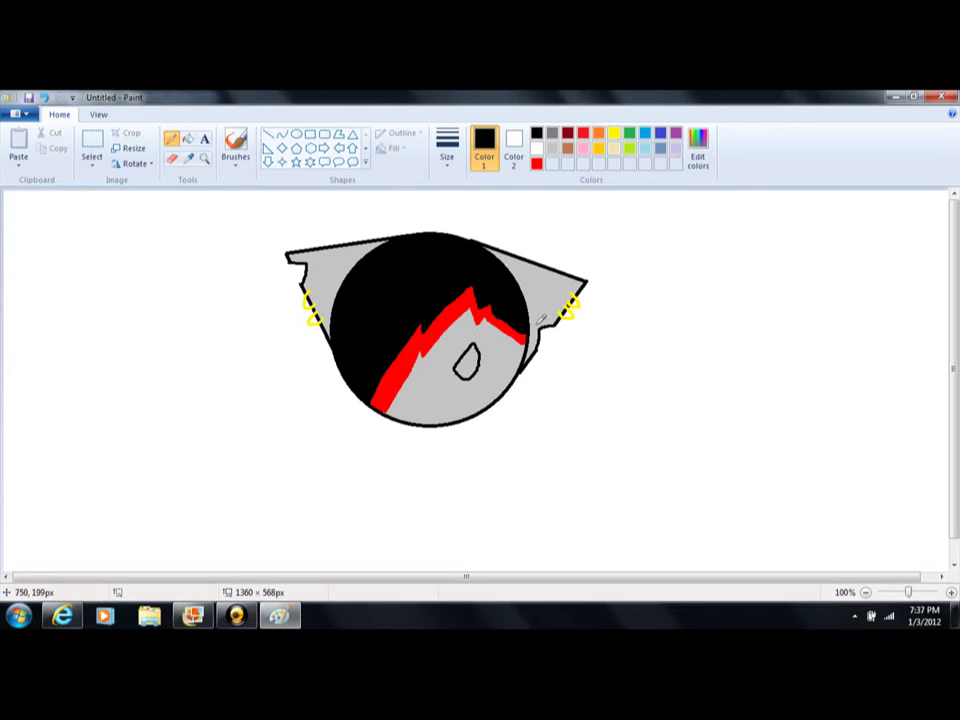
pyautogui.click(536, 163)
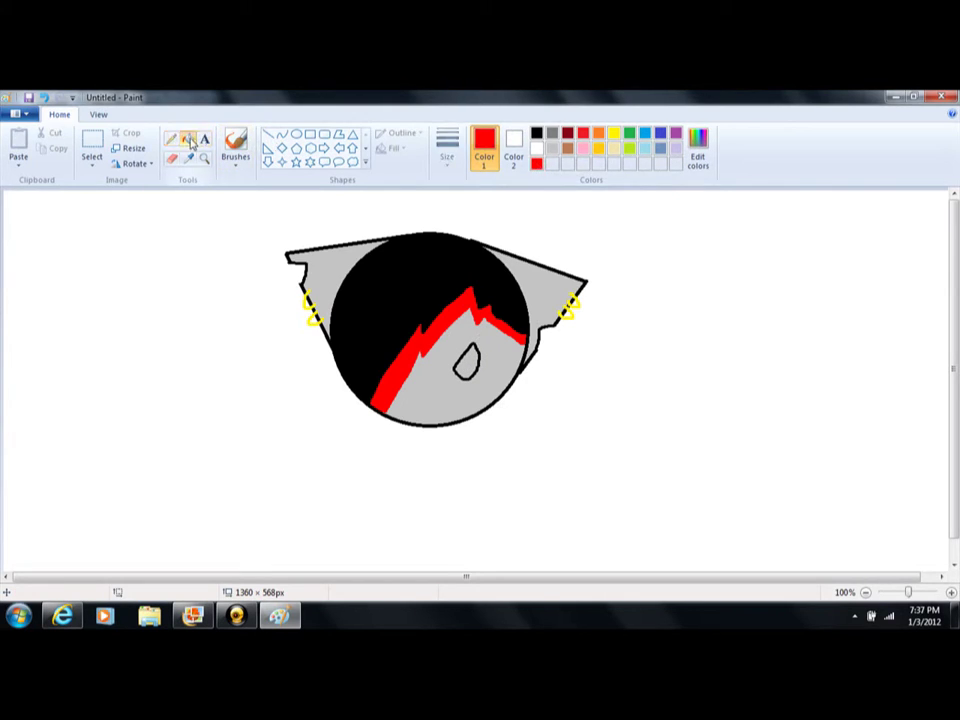
pyautogui.click(189, 141)
pyautogui.click(466, 364)
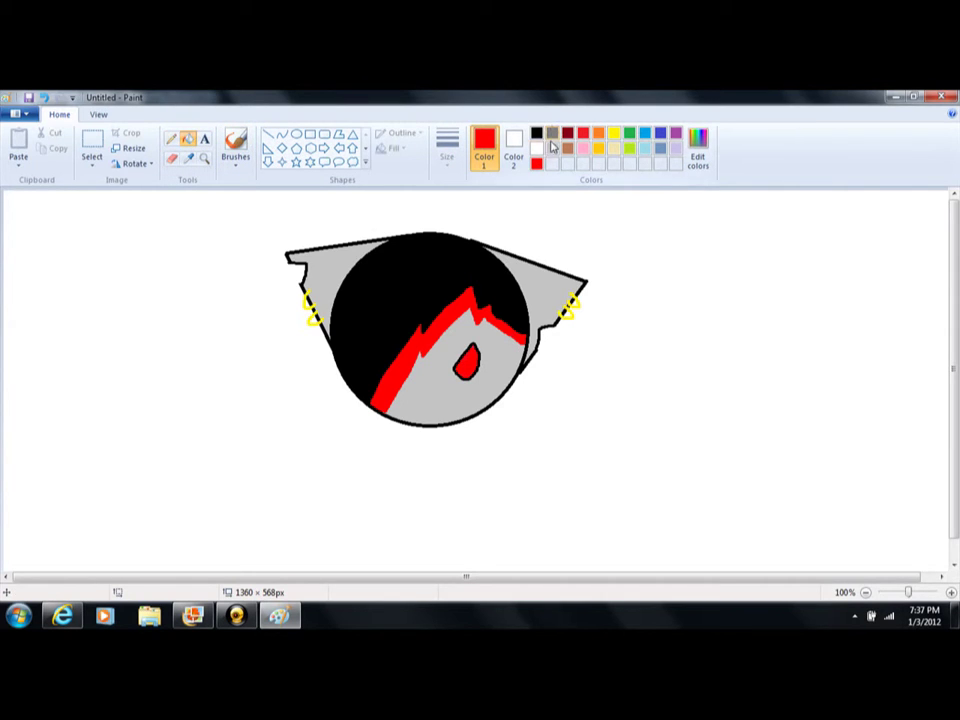
# Create a dark red custom color (red 147), draw a pupil line in the eye with it and add small white highlights.
pyautogui.click(697, 152)
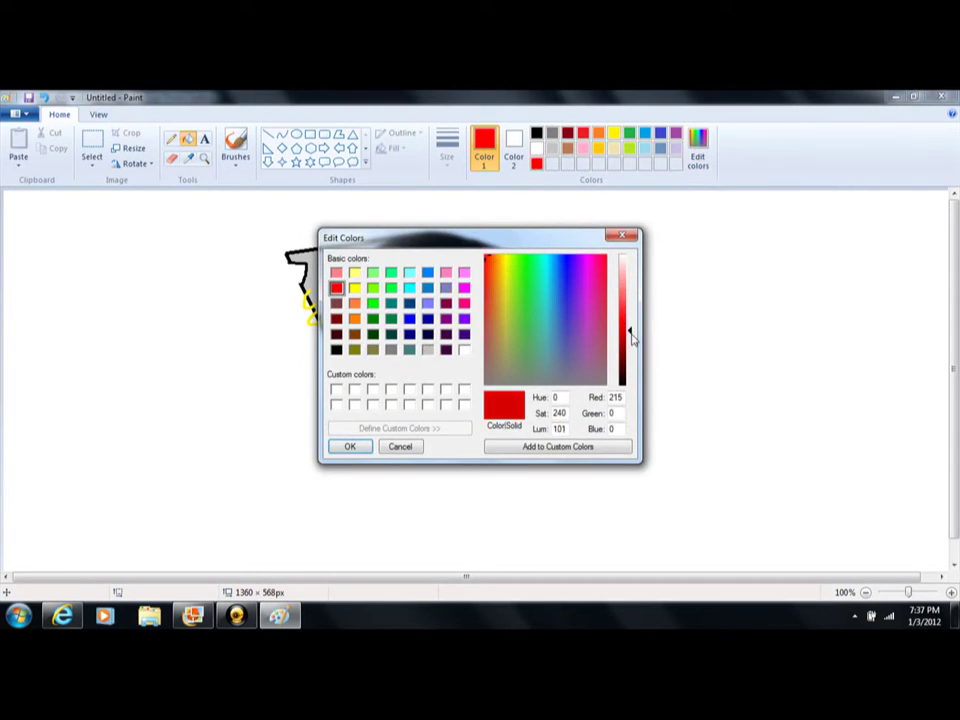
pyautogui.moveTo(631, 338)
pyautogui.mouseDown()
pyautogui.moveTo(631, 360)
pyautogui.moveTo(631, 352)
pyautogui.mouseUp()
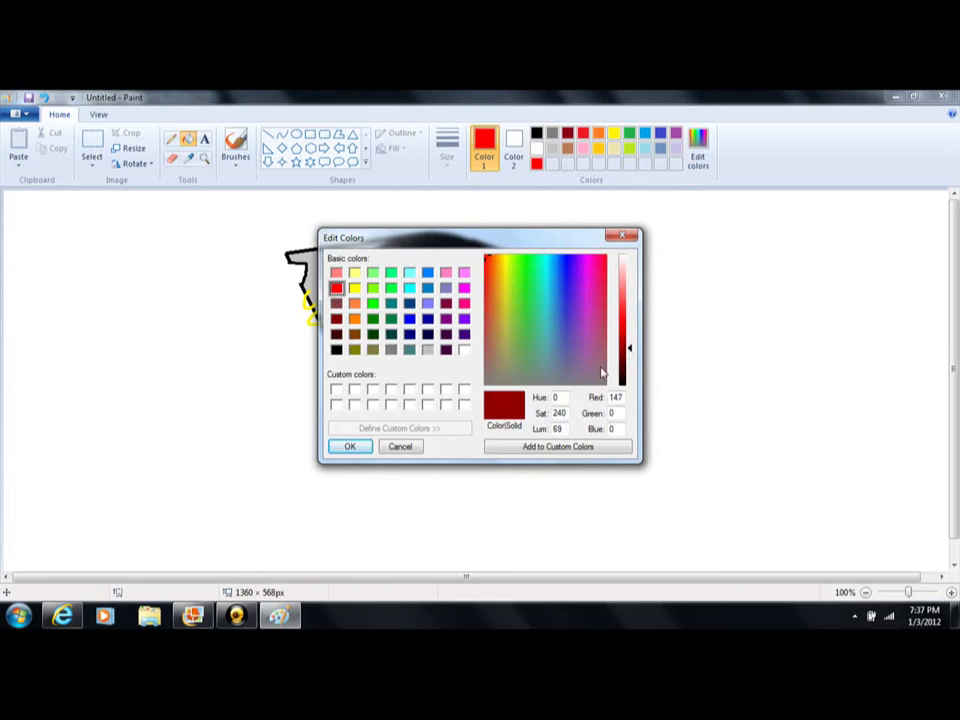
pyautogui.click(352, 446)
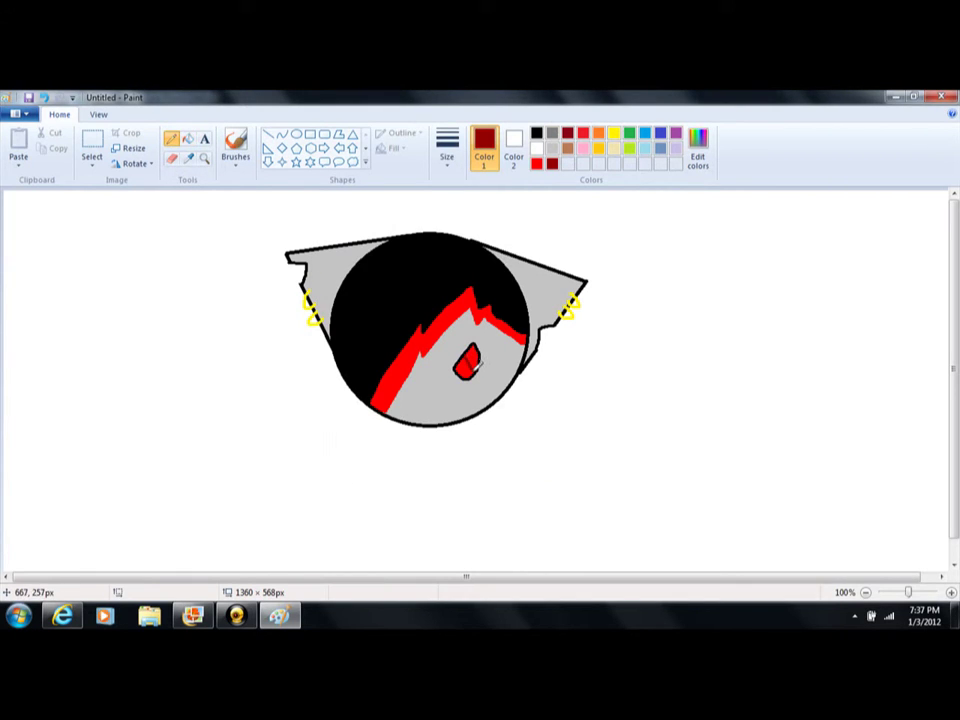
pyautogui.click(537, 149)
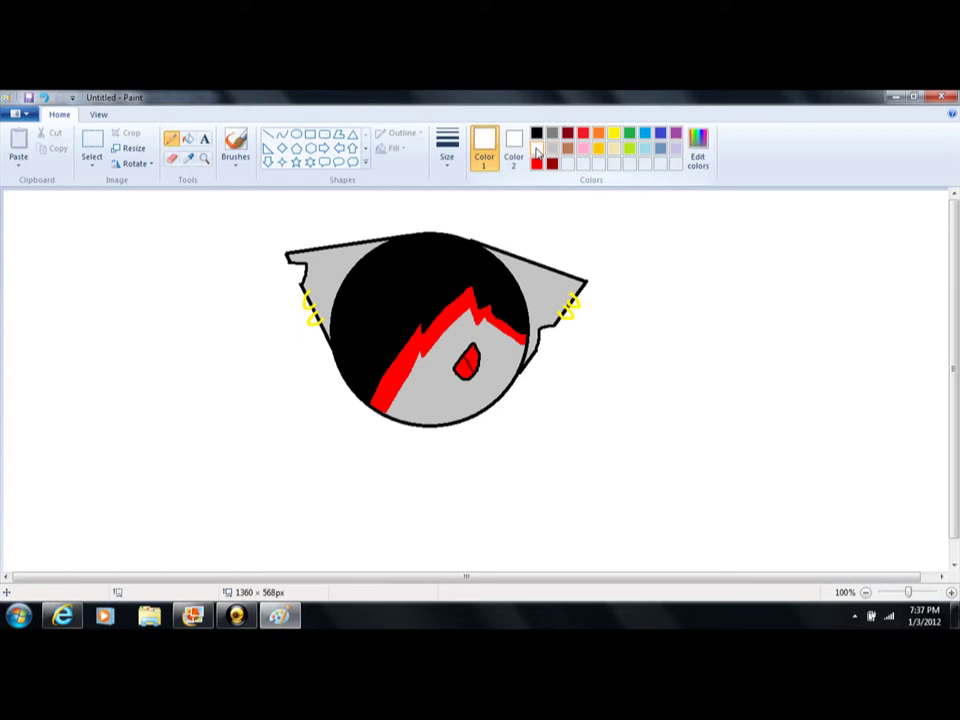
pyautogui.moveTo(486, 345); pyautogui.dragTo(479, 357)
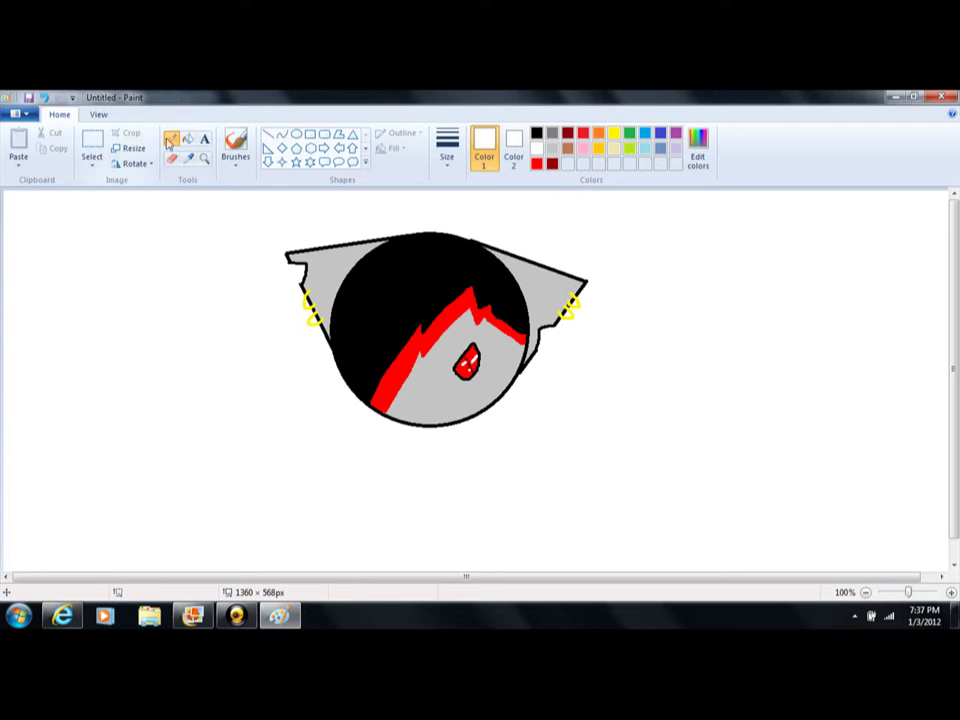
# Following the reference picture, extend the eye's upper tip in black, then line off the ears' upper edges and fill those strips black.
pyautogui.click(283, 616)
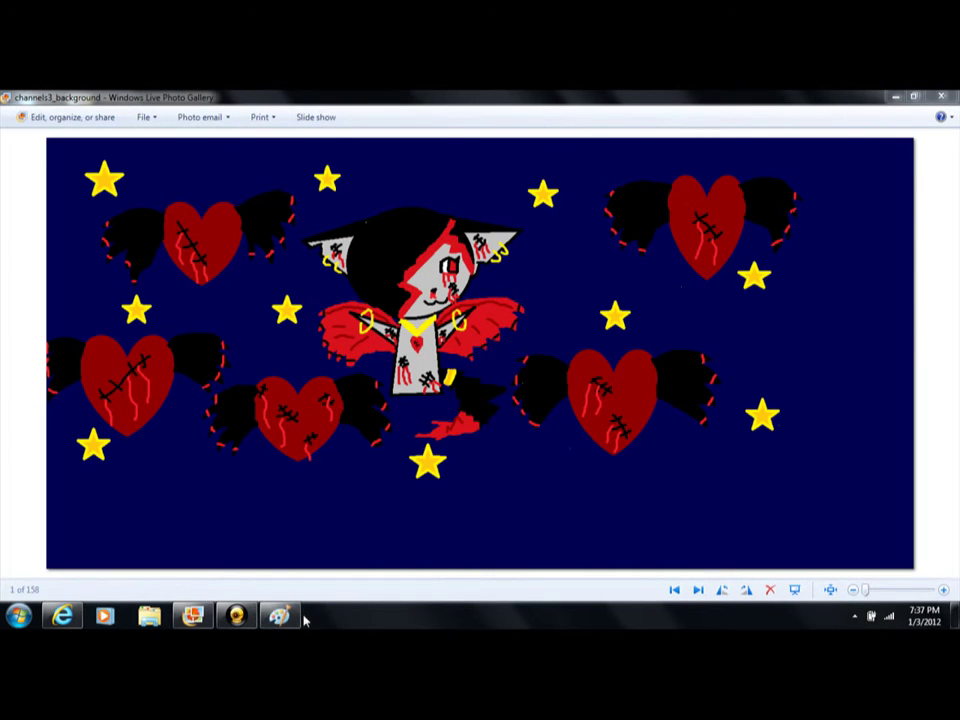
pyautogui.moveTo(281, 616)
pyautogui.click(278, 540)
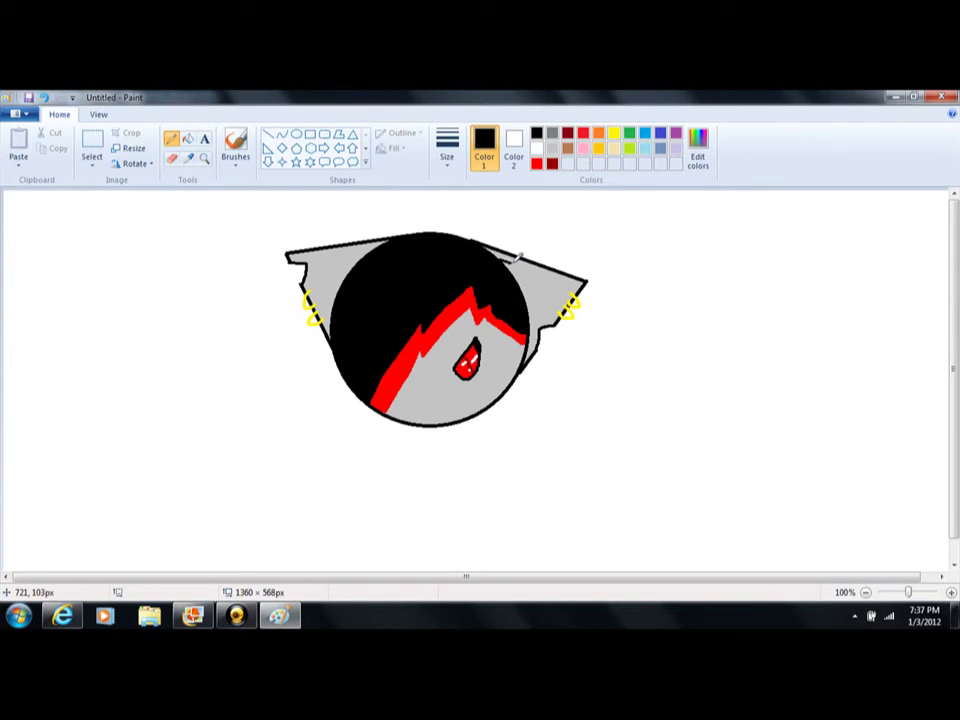
pyautogui.moveTo(514, 260); pyautogui.dragTo(586, 281)
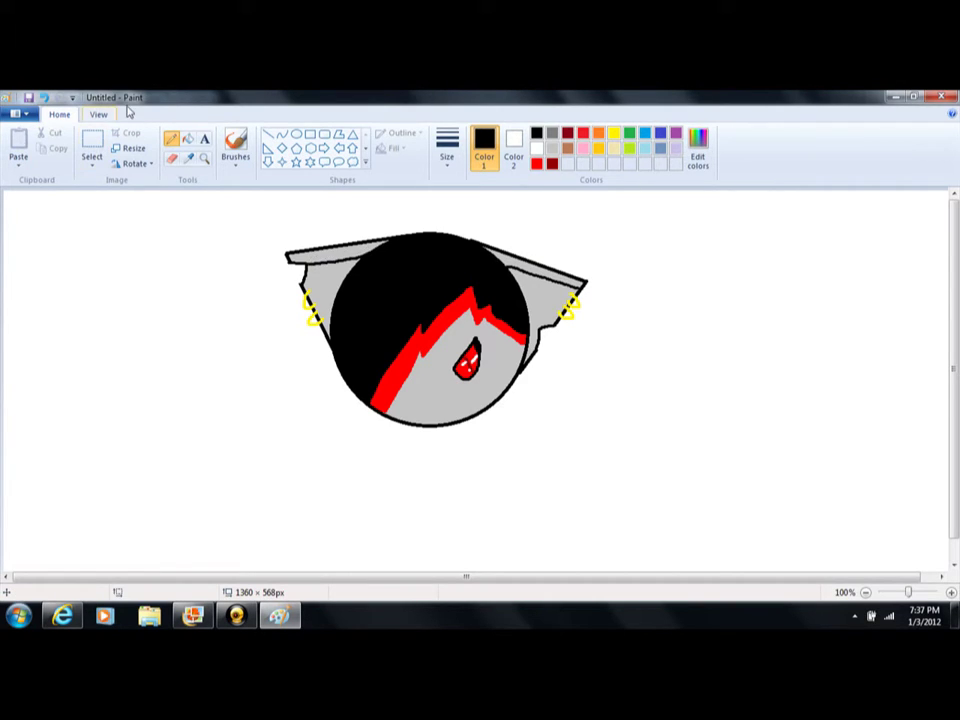
pyautogui.click(188, 138)
pyautogui.click(368, 247)
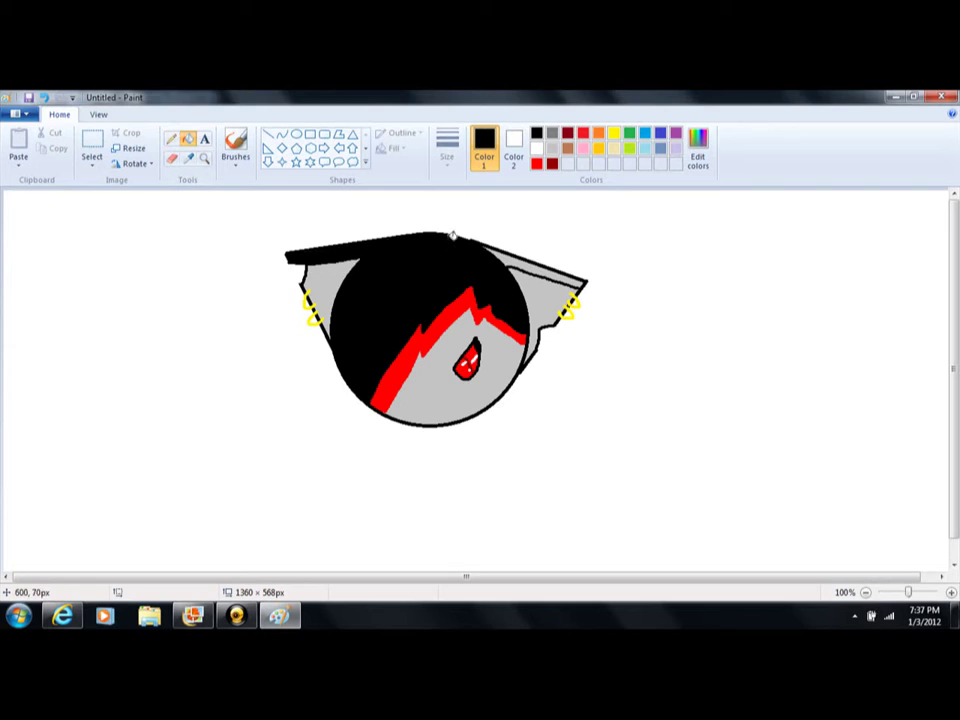
pyautogui.click(538, 278)
# Draw a black nose, cat mouth and square tooth below the eye with the Pencil, and fill the tooth with white.
pyautogui.click(171, 138)
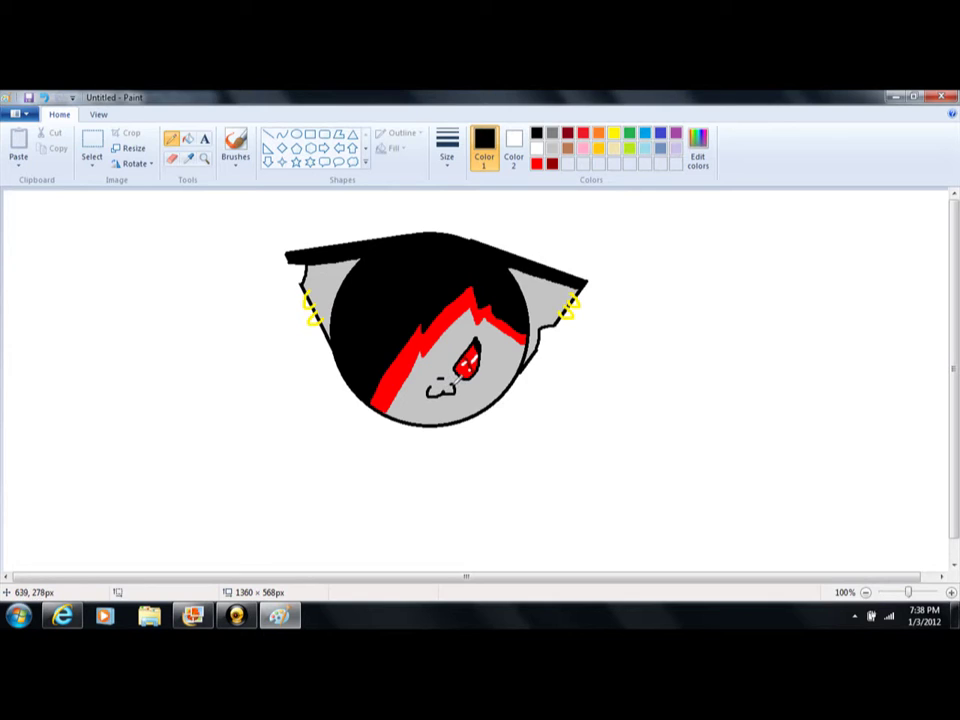
pyautogui.moveTo(453, 387)
pyautogui.mouseDown()
pyautogui.moveTo(456, 402)
pyautogui.moveTo(443, 403)
pyautogui.mouseUp()
pyautogui.moveTo(437, 392)
pyautogui.mouseDown()
pyautogui.moveTo(440, 408)
pyautogui.moveTo(455, 393)
pyautogui.mouseUp()
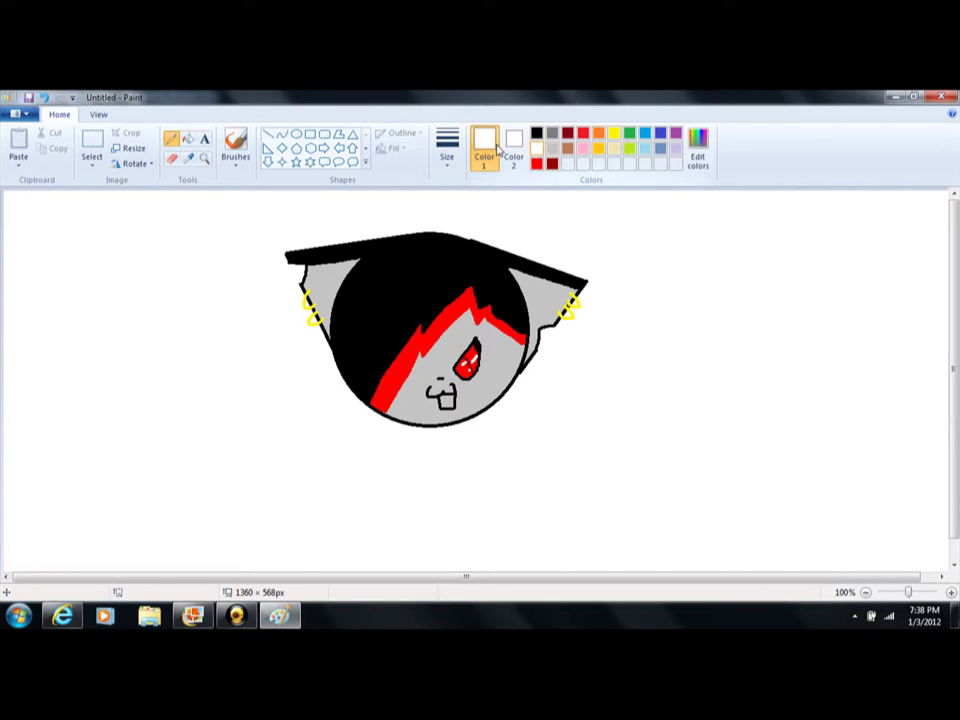
pyautogui.click(188, 138)
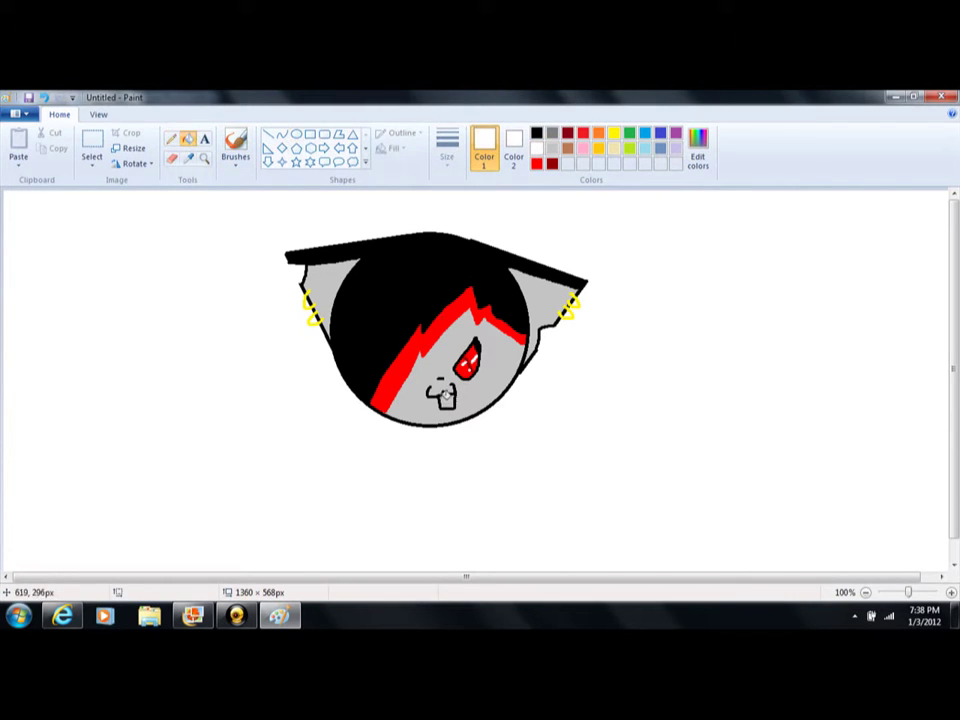
pyautogui.click(444, 398)
# Draw a thin black line inside the white tooth using the Pencil at the second-thinnest size.
pyautogui.click(536, 132)
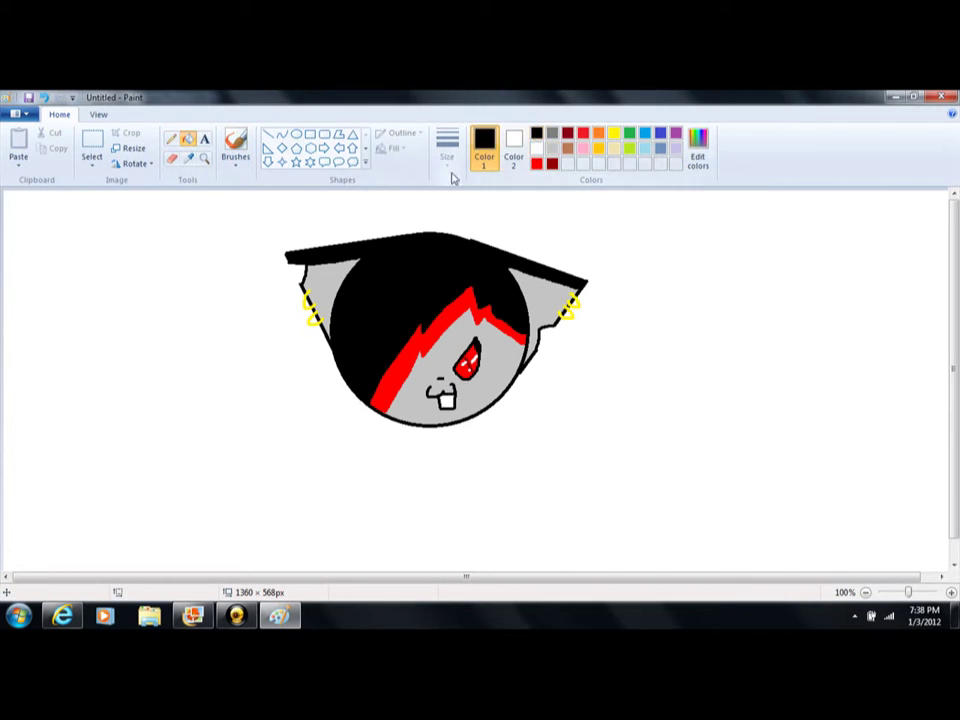
pyautogui.click(171, 138)
pyautogui.click(445, 158)
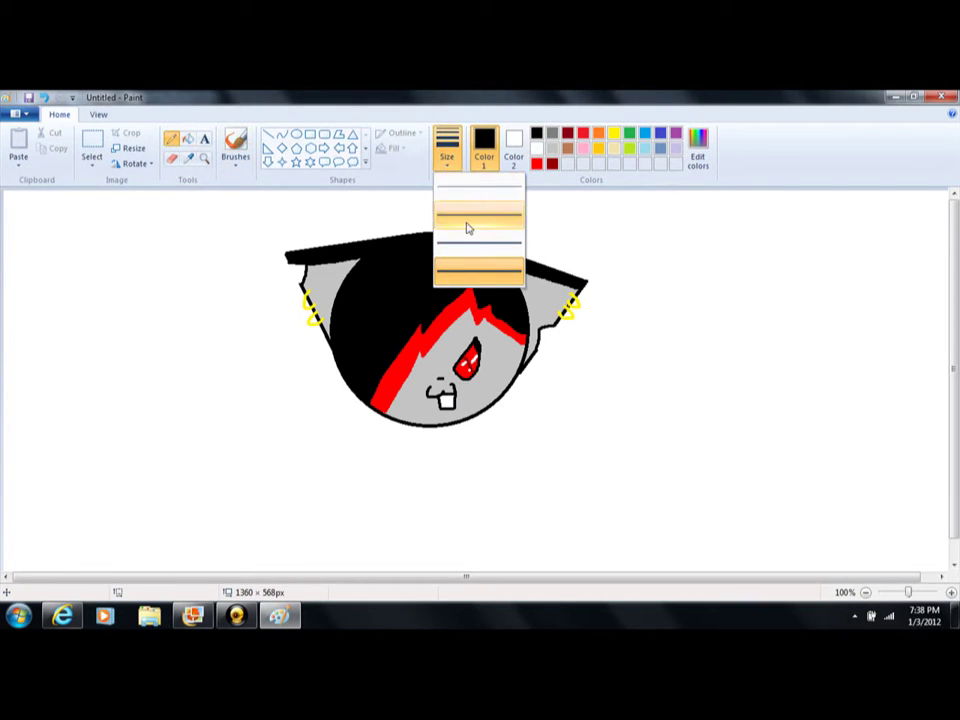
pyautogui.click(471, 215)
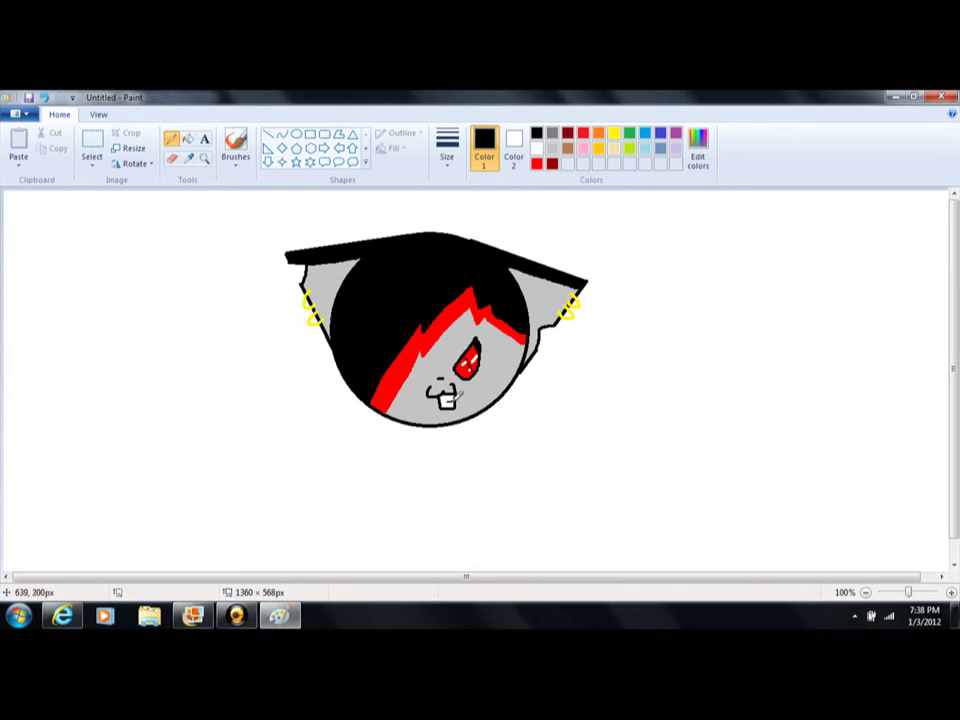
# Check the reference picture and return to the drawing.
pyautogui.click(282, 617)
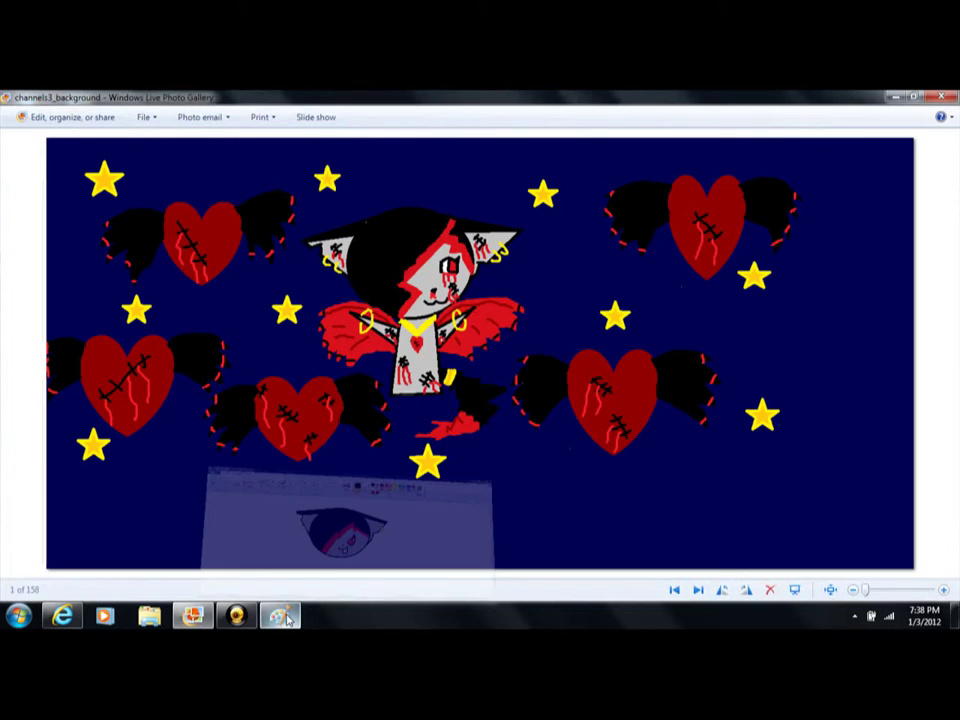
pyautogui.moveTo(286, 617)
pyautogui.click(411, 561)
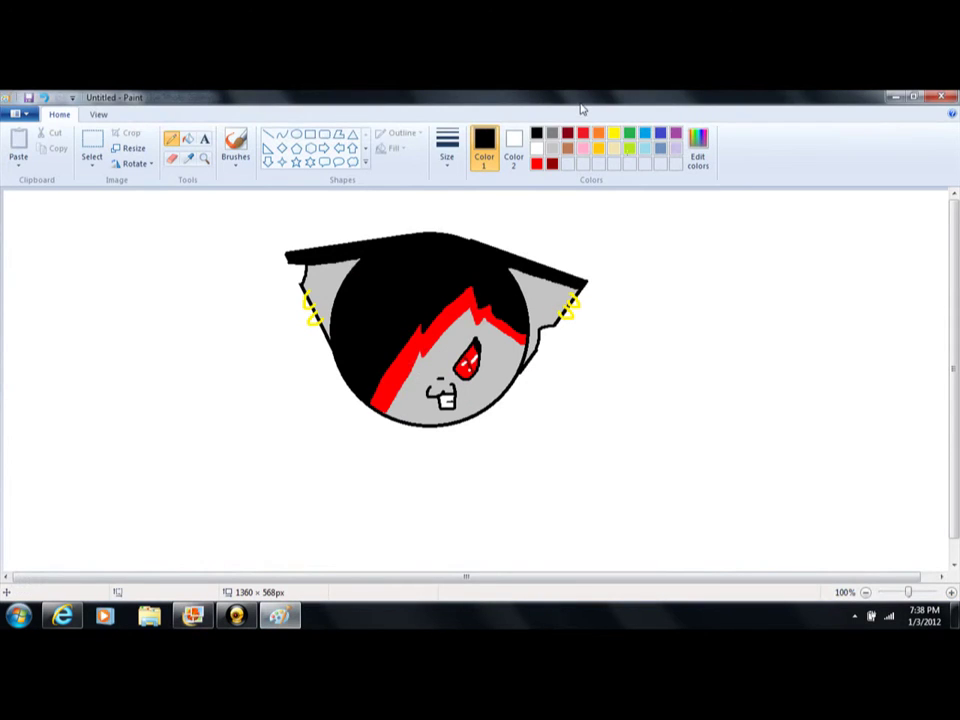
# Switch to Internet Explorer, open the Katy Perry feat. Kanye West E.T. lyrics video on YouTube and return to Paint.
pyautogui.click(280, 616)
pyautogui.click(62, 616)
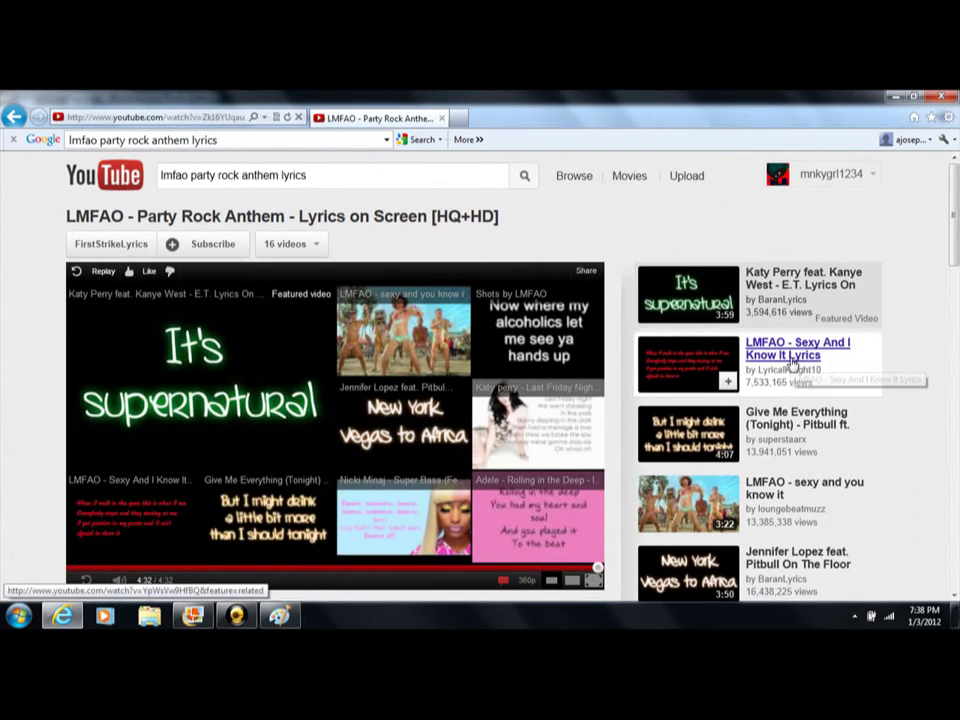
pyautogui.click(800, 290)
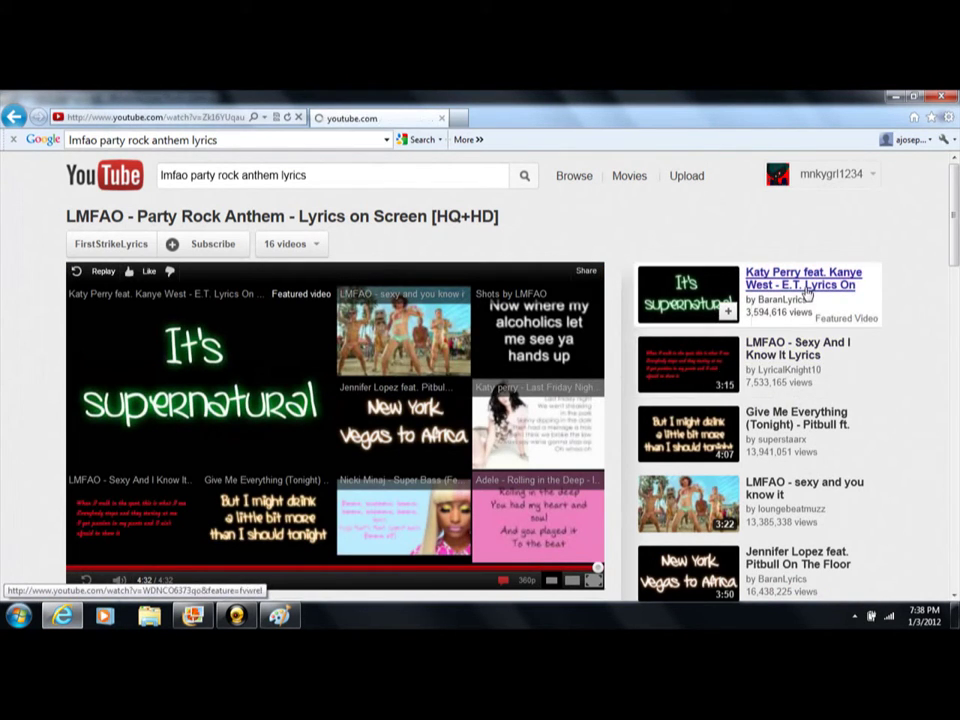
pyautogui.click(279, 616)
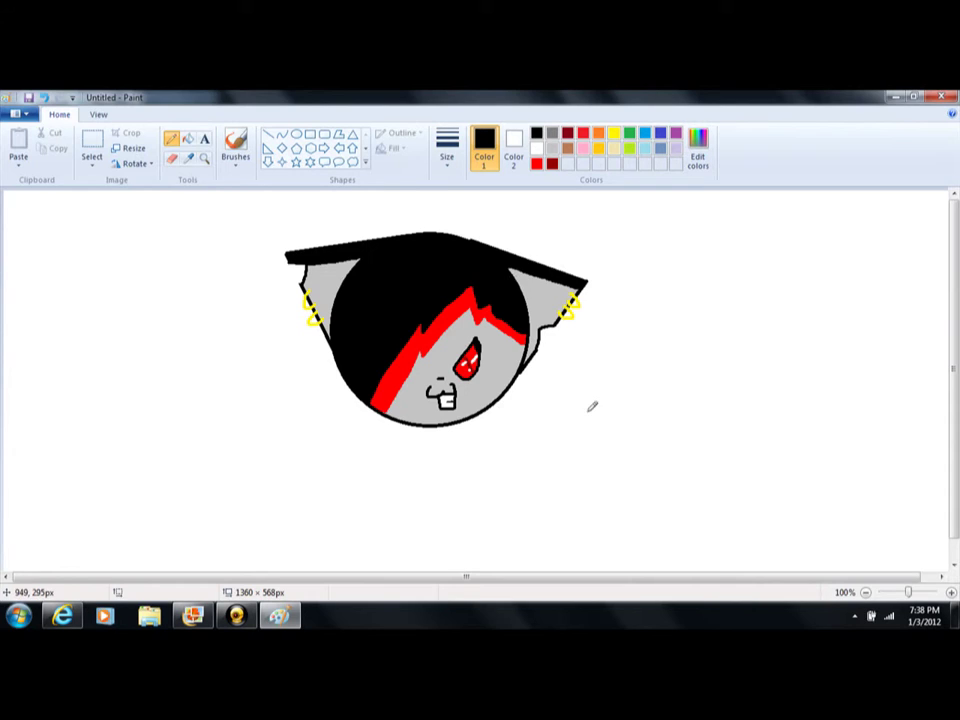
# Erase part of the left ear's outer edge, redraw it as a black notch with the Pencil at the thickest size, and fill the gap gray.
pyautogui.click(171, 158)
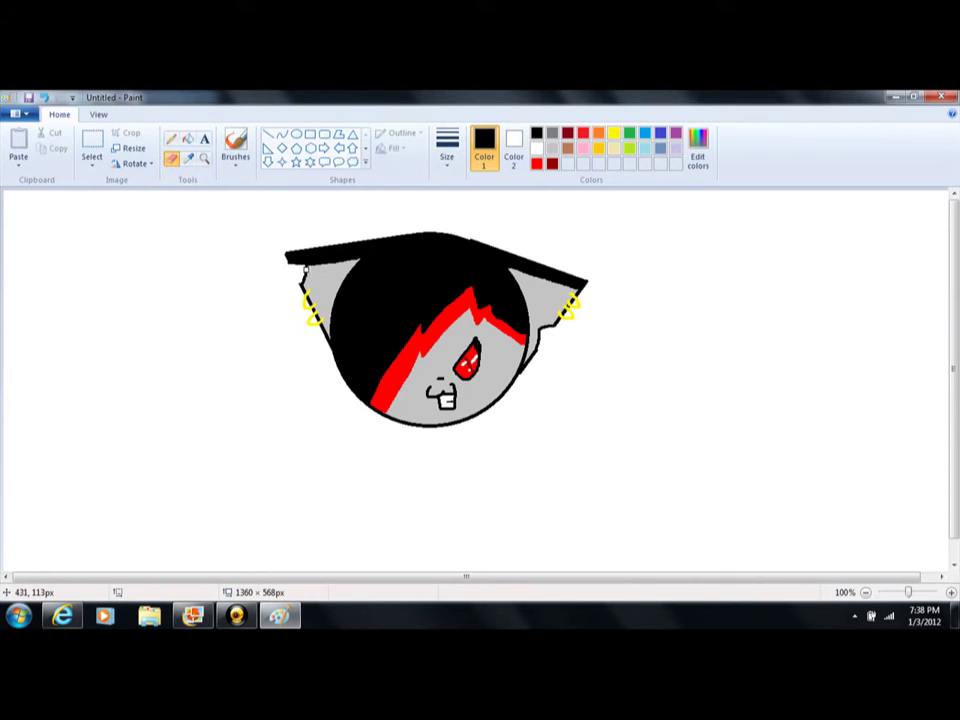
pyautogui.click(171, 138)
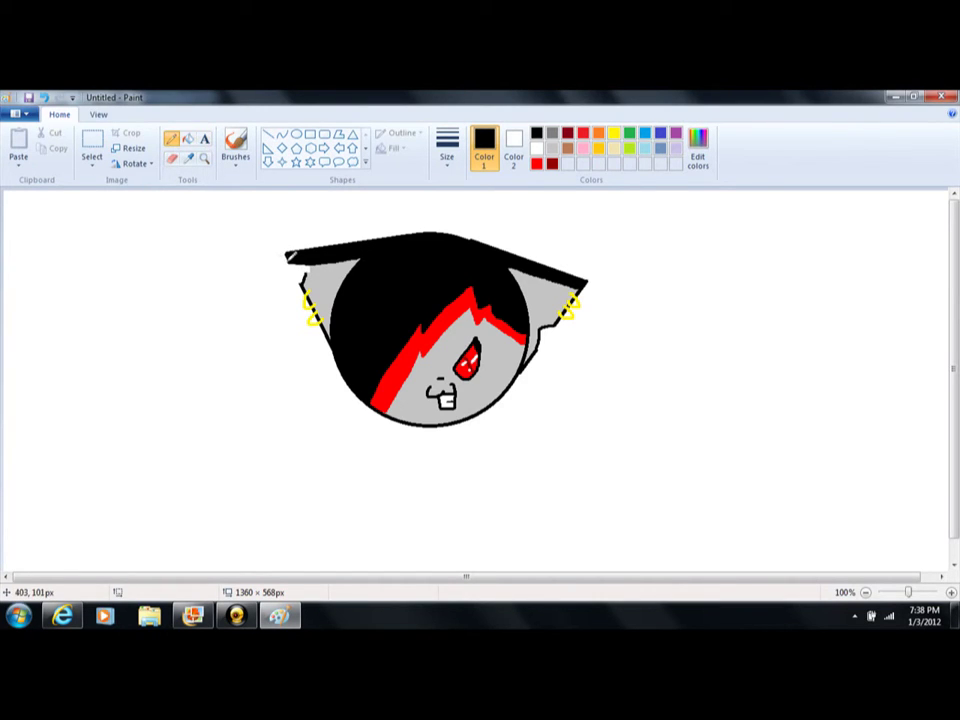
pyautogui.click(447, 150)
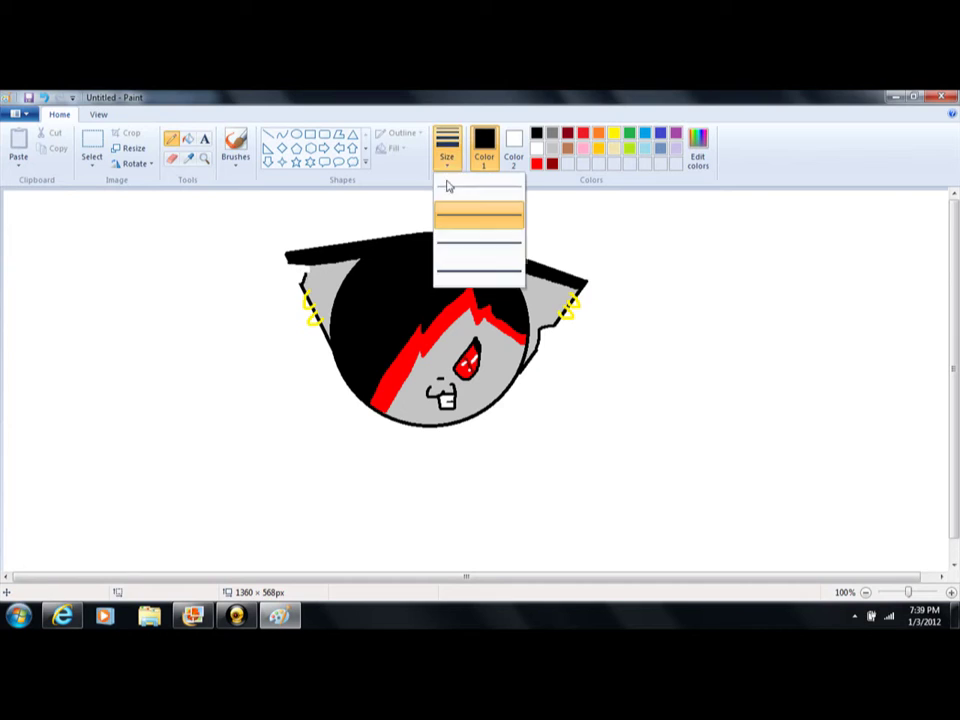
pyautogui.click(469, 272)
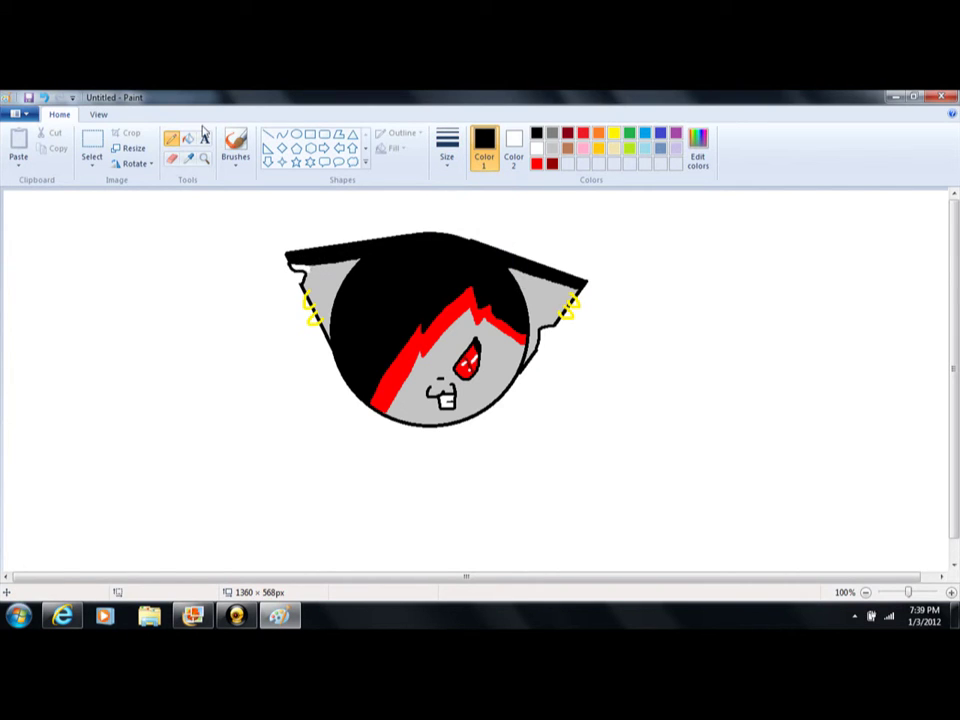
pyautogui.click(188, 138)
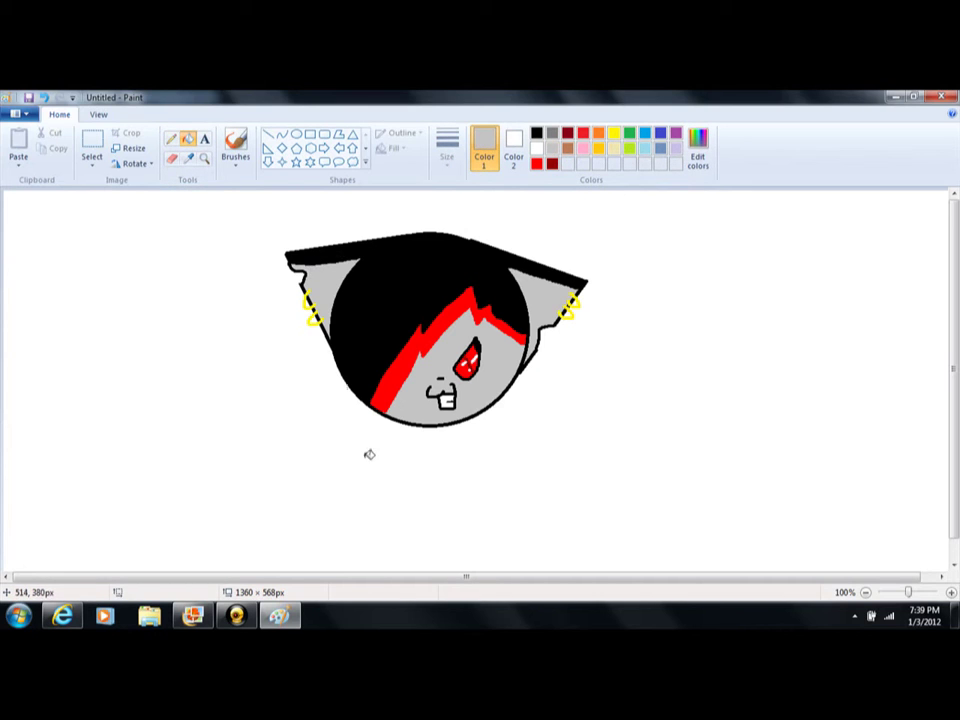
# Look at the lyrics video in Internet Explorer and the reference picture in Windows Live Photo Gallery, and return to Paint.
pyautogui.click(295, 620)
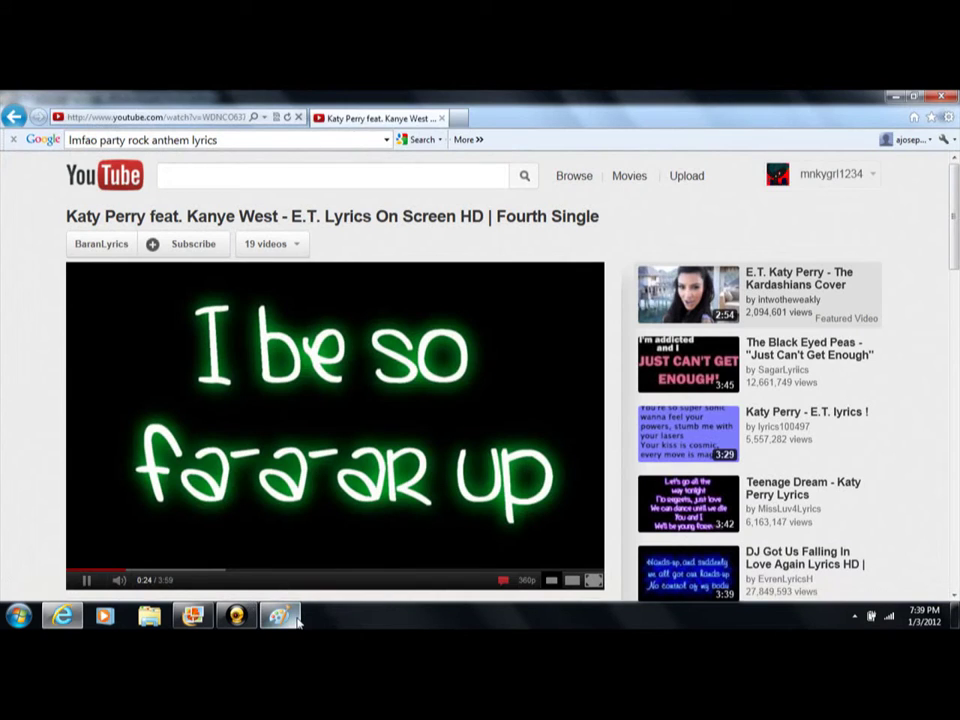
pyautogui.scroll(-1, 349, 368)
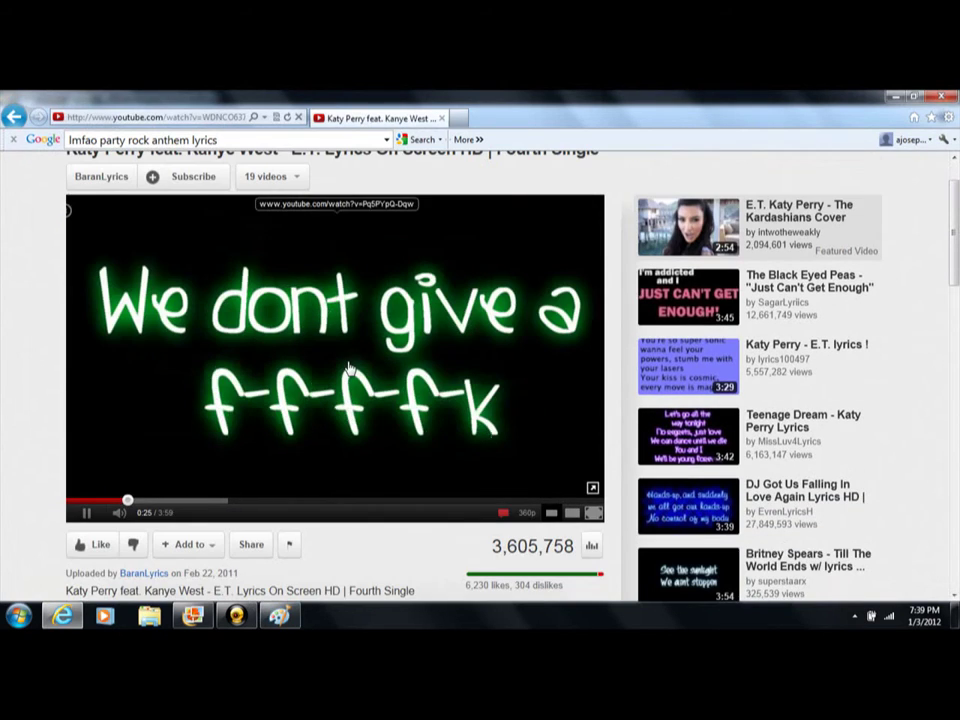
pyautogui.click(283, 617)
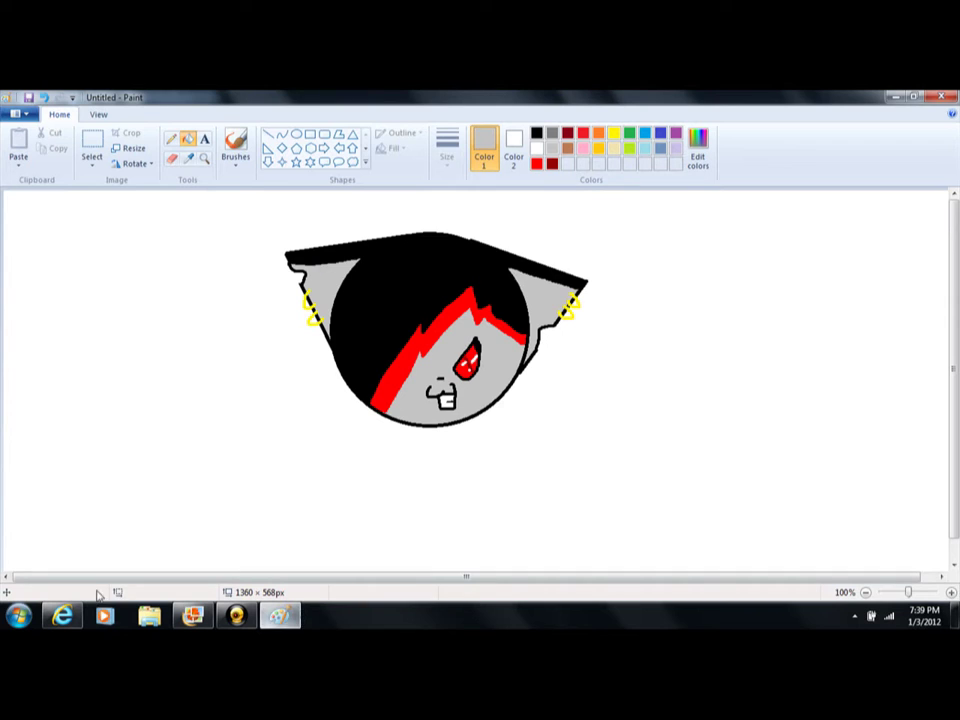
pyautogui.click(192, 617)
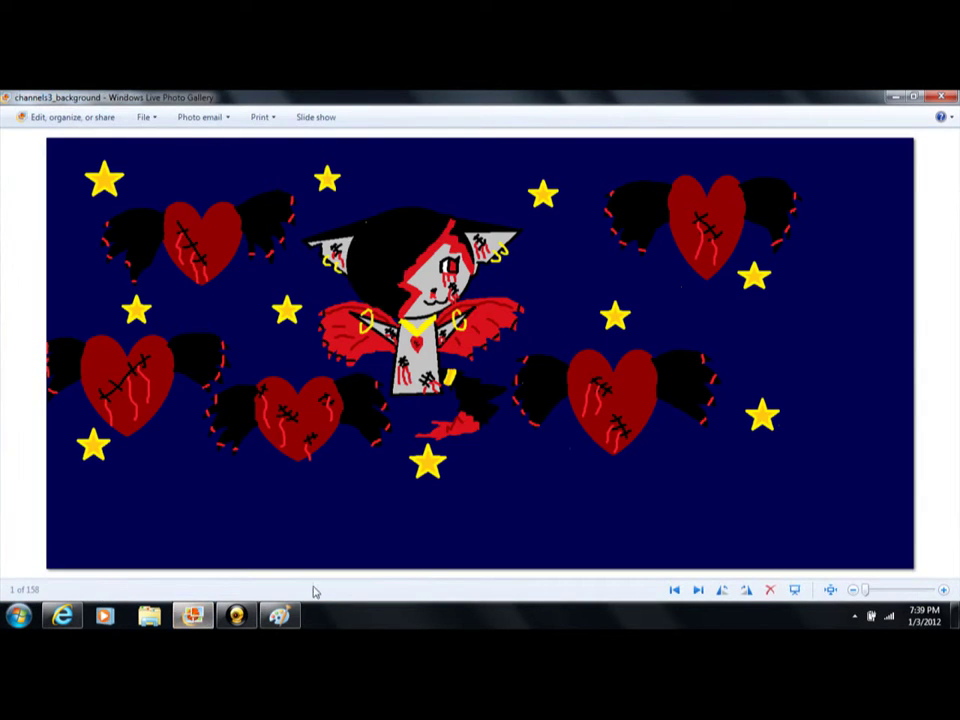
pyautogui.moveTo(291, 619)
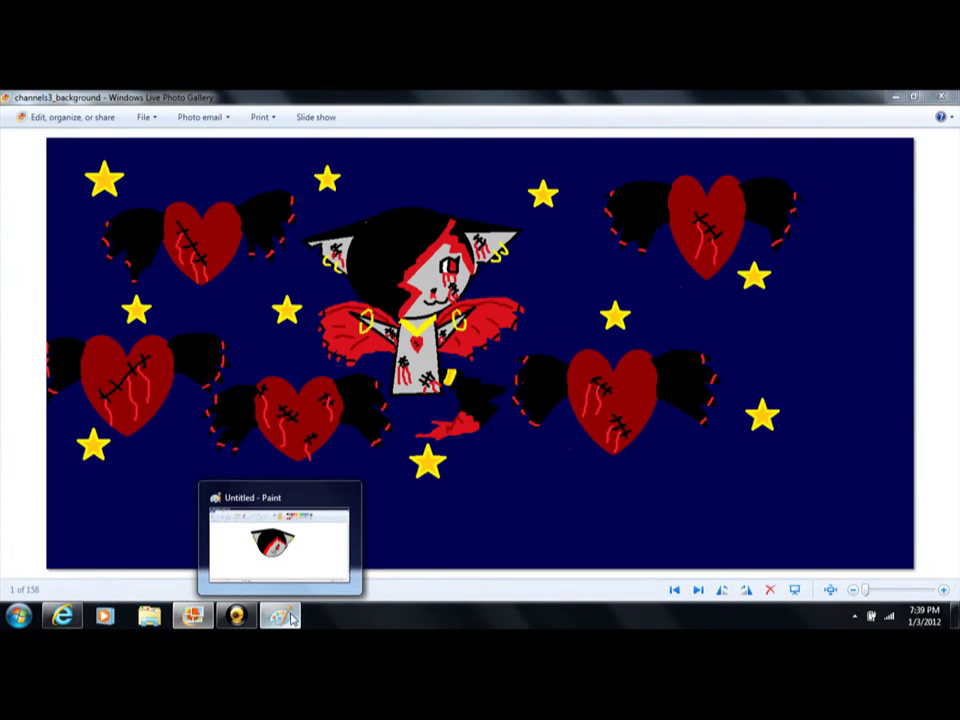
pyautogui.click(291, 619)
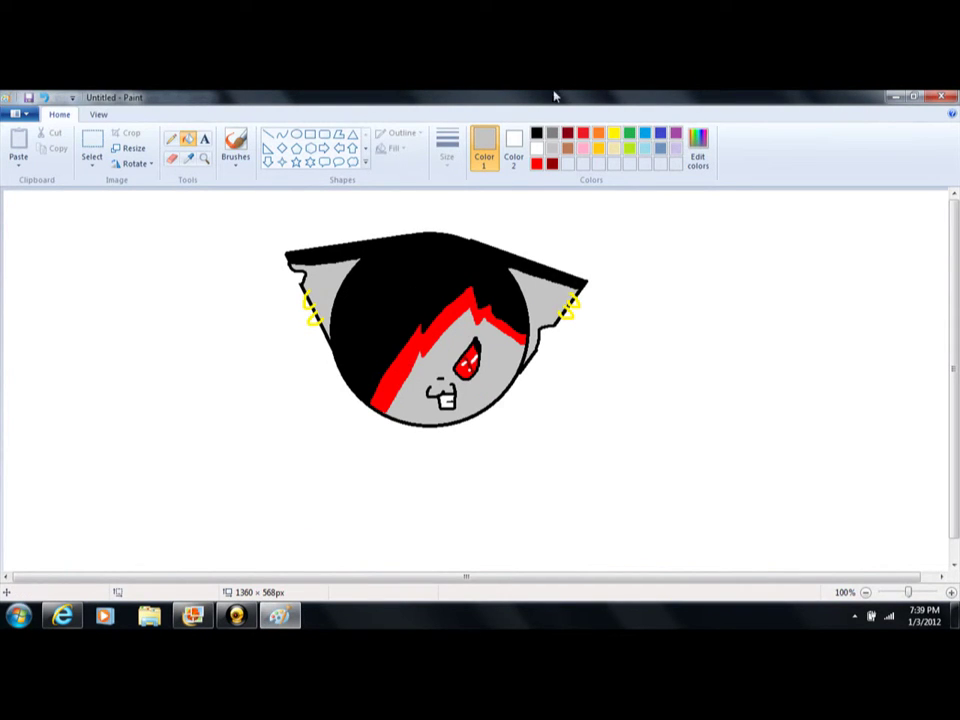
# Scribble bright red blood marks with the Pencil under the nose, inside both ears and on the cheek below the eye.
pyautogui.click(538, 164)
pyautogui.click(170, 139)
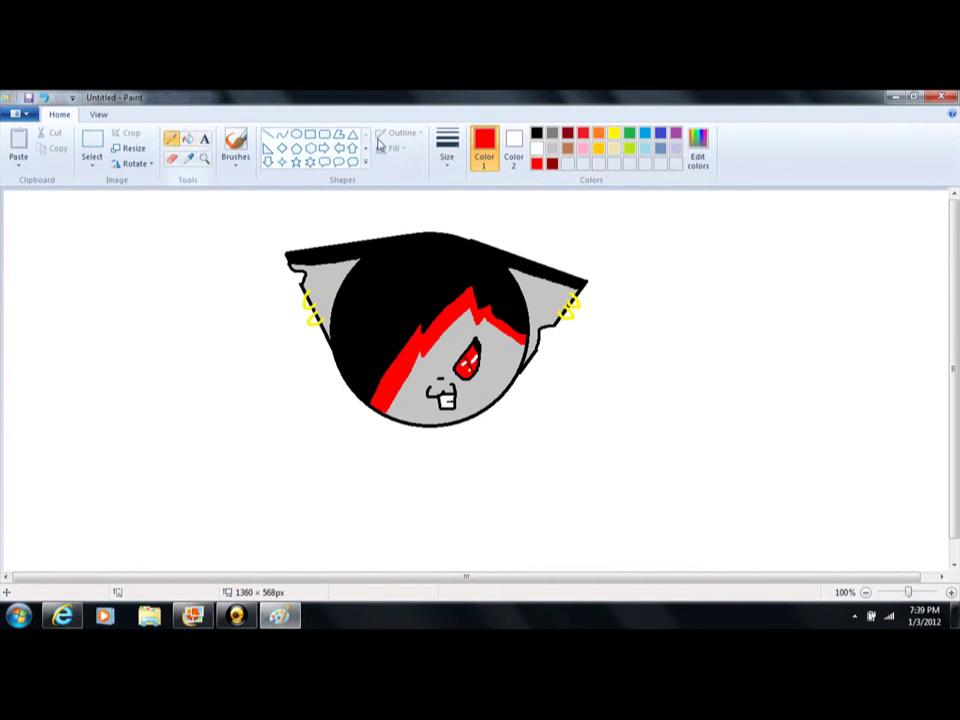
pyautogui.click(447, 160)
pyautogui.click(478, 270)
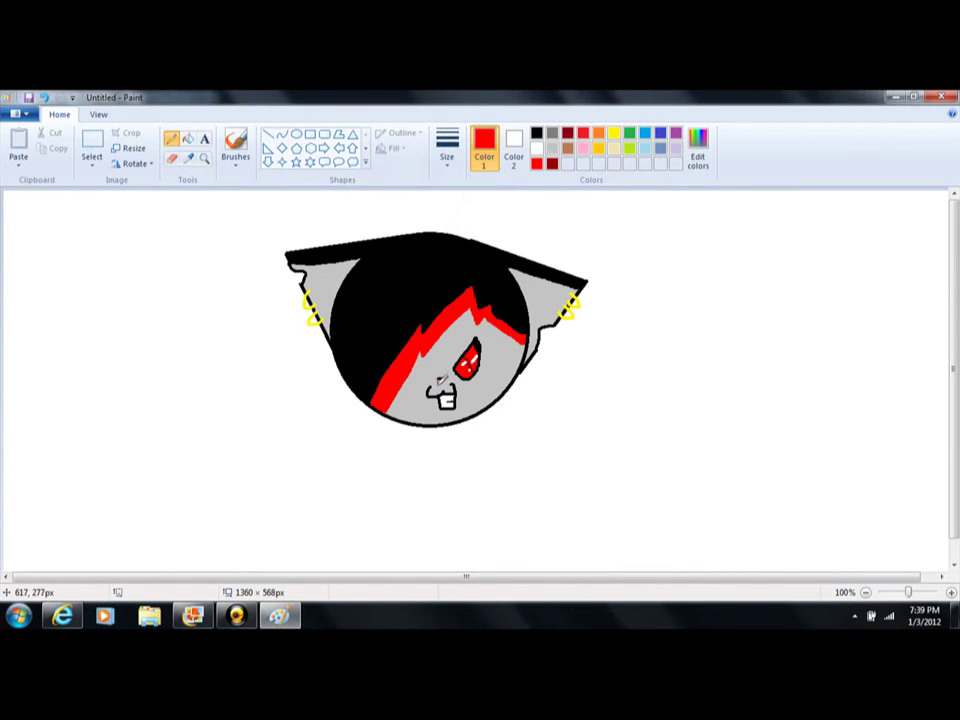
pyautogui.moveTo(440, 376); pyautogui.dragTo(443, 377)
pyautogui.moveTo(541, 289); pyautogui.dragTo(538, 311)
pyautogui.moveTo(322, 274); pyautogui.dragTo(312, 289)
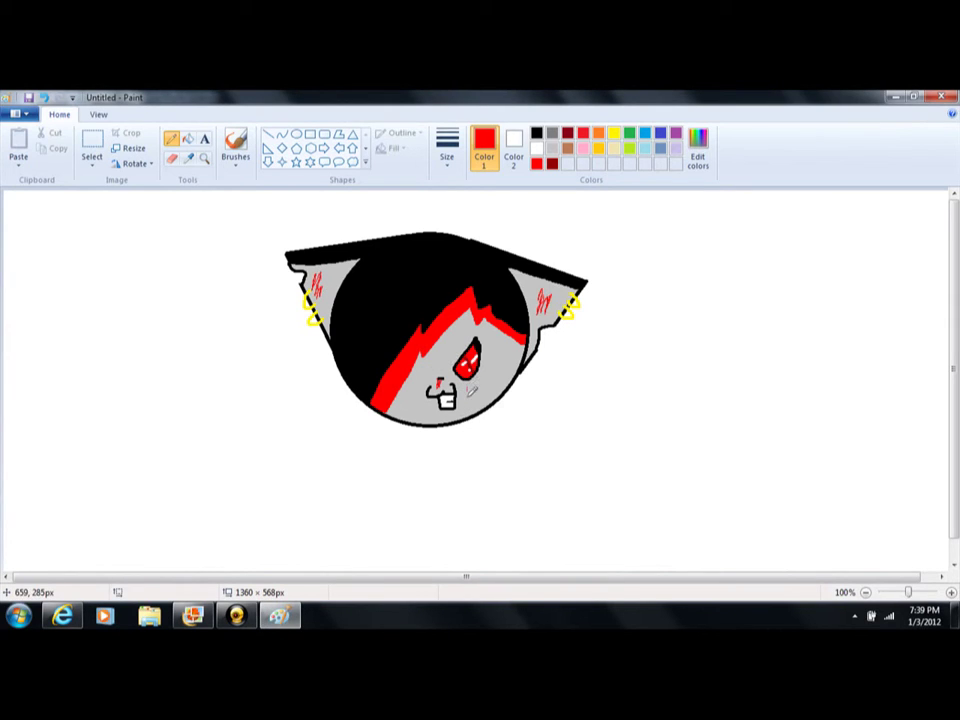
pyautogui.moveTo(471, 386); pyautogui.dragTo(478, 400)
# Draw a black body outline below the head with three straight lines, about 170 px tall and about 91 px wide at the base.
pyautogui.click(285, 617)
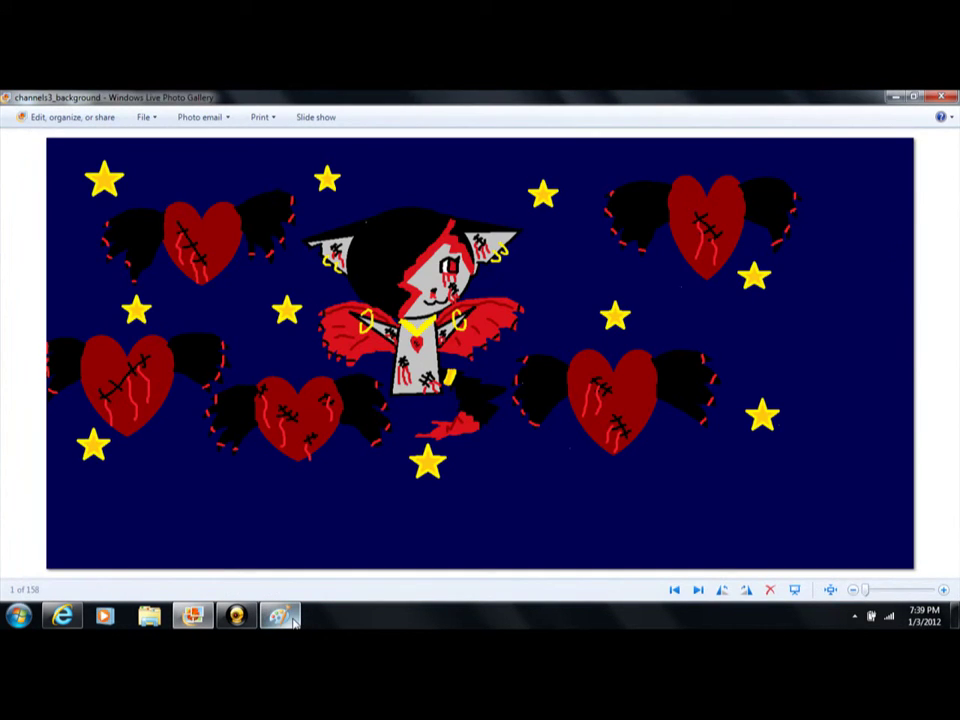
pyautogui.click(289, 618)
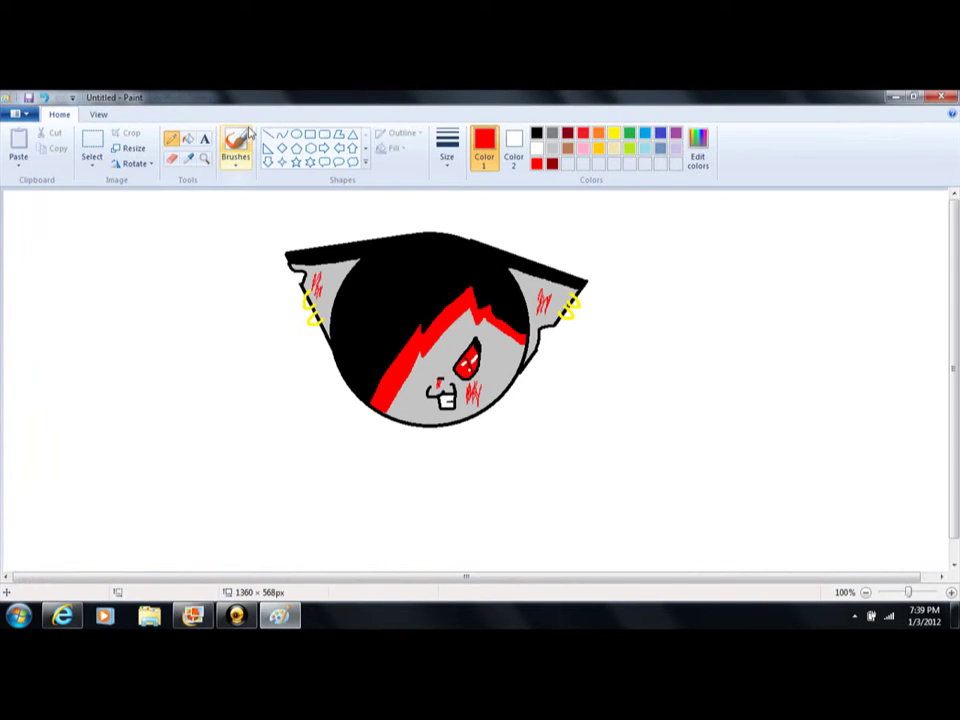
pyautogui.click(536, 132)
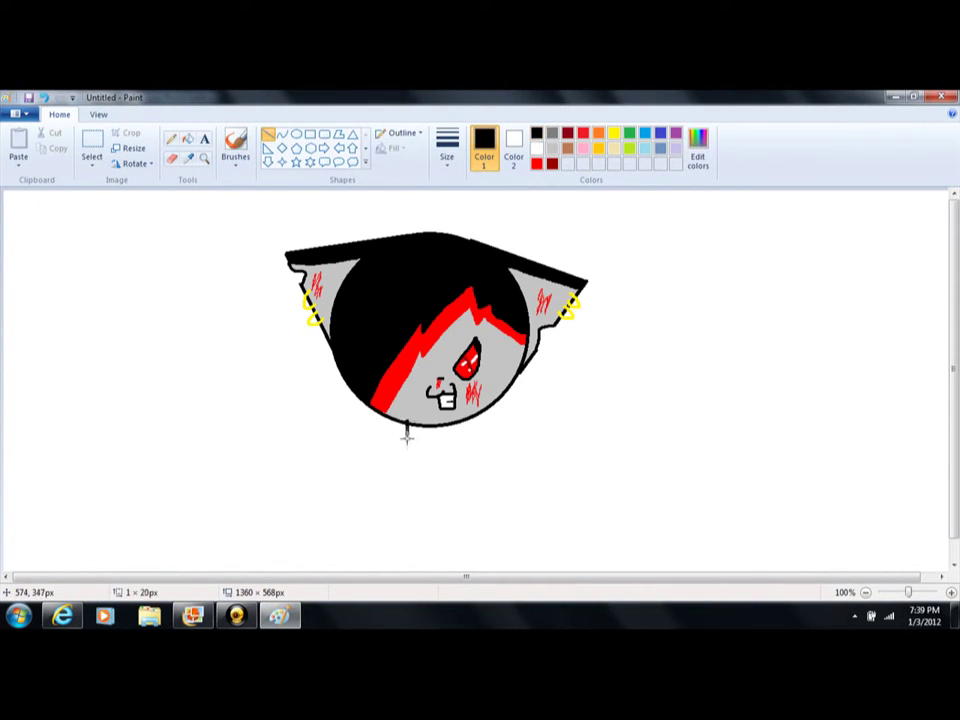
pyautogui.moveTo(408, 424); pyautogui.dragTo(401, 541)
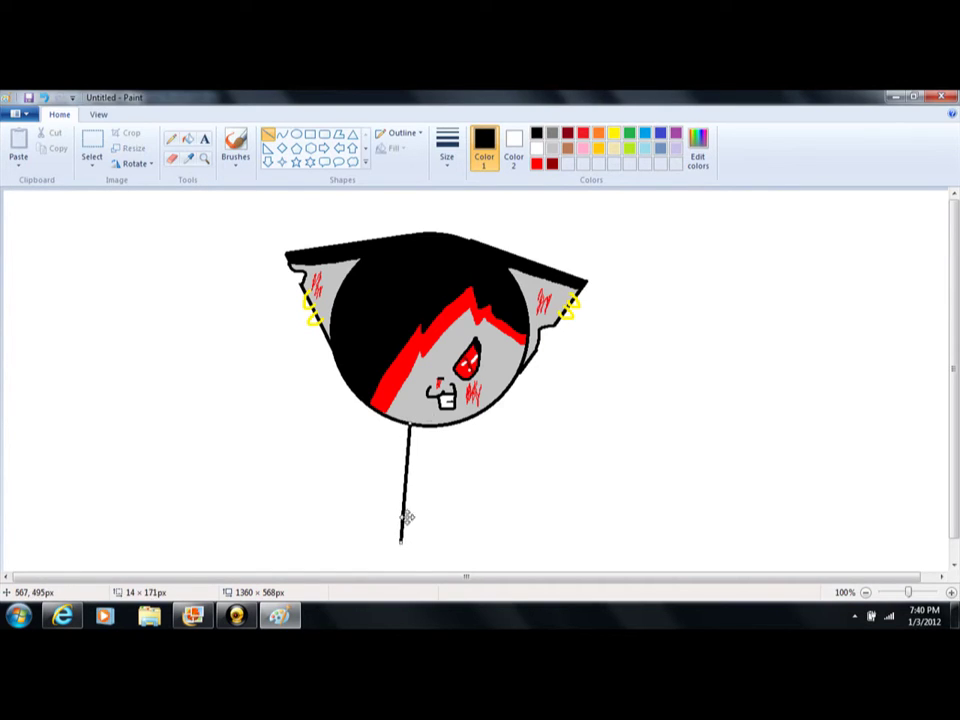
pyautogui.moveTo(452, 430); pyautogui.dragTo(463, 540)
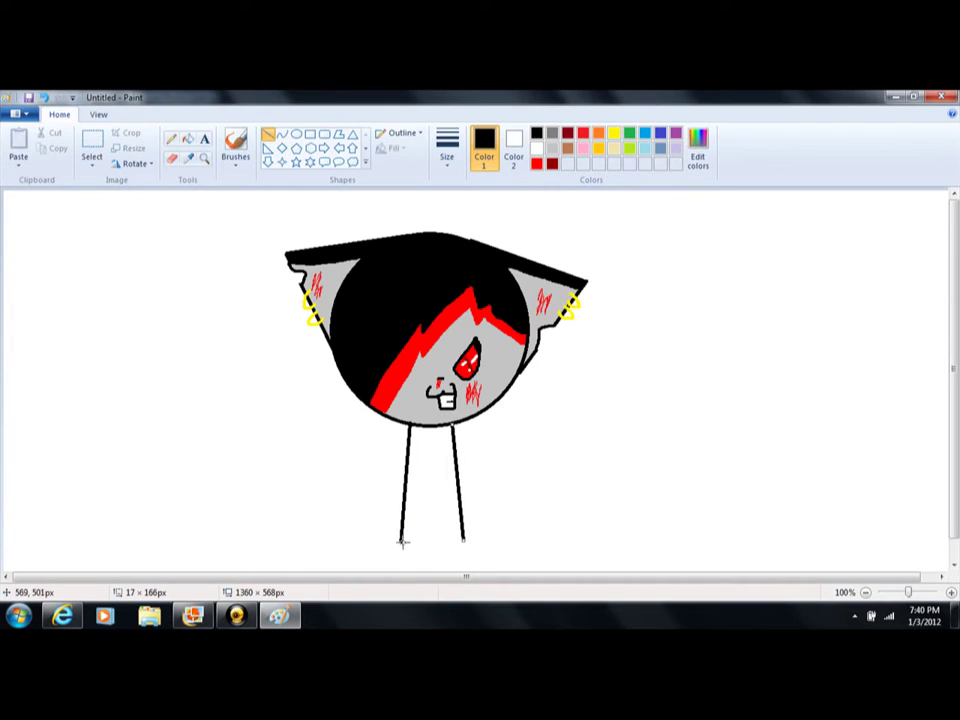
pyautogui.moveTo(400, 541); pyautogui.dragTo(463, 543)
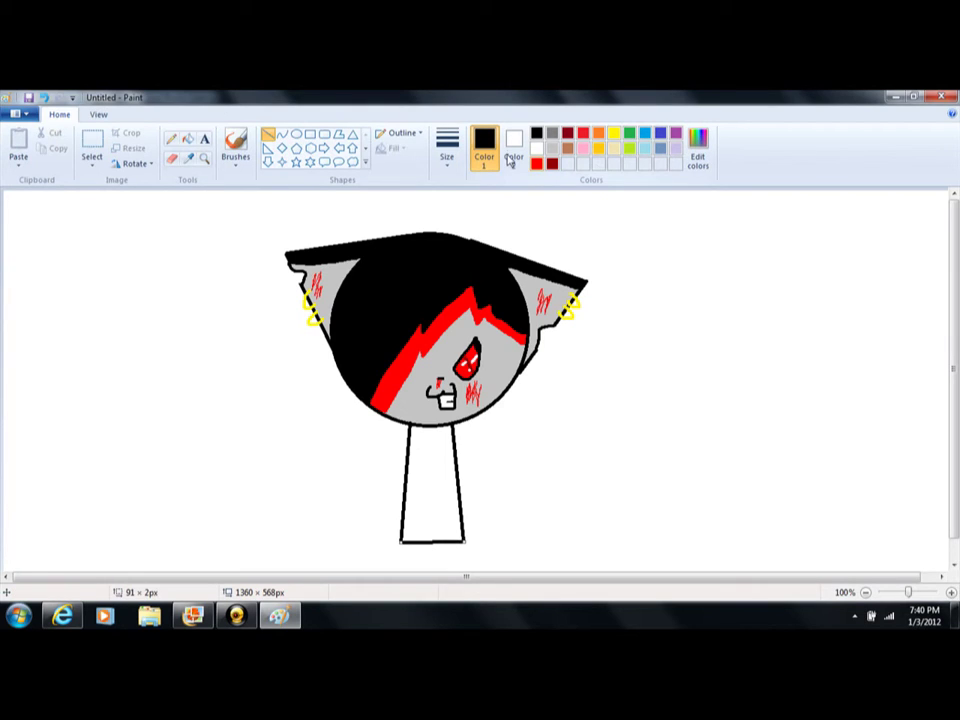
# Draw a yellow V-shaped collar outline at the top of the body with the Pencil, and fill it with yellow.
pyautogui.click(171, 140)
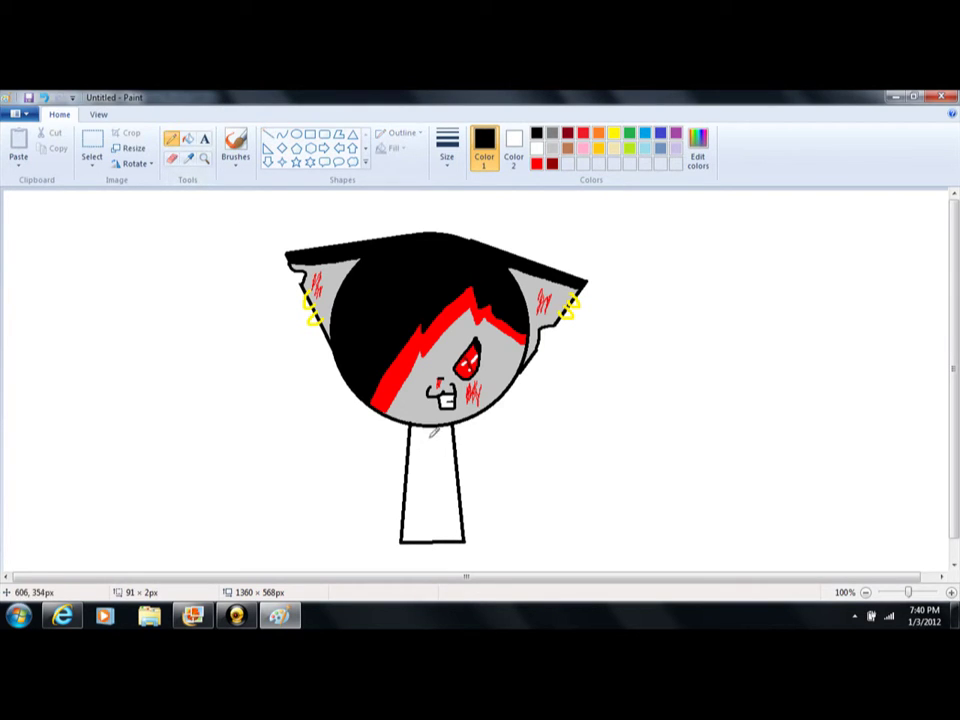
pyautogui.click(450, 163)
pyautogui.click(478, 270)
pyautogui.click(599, 148)
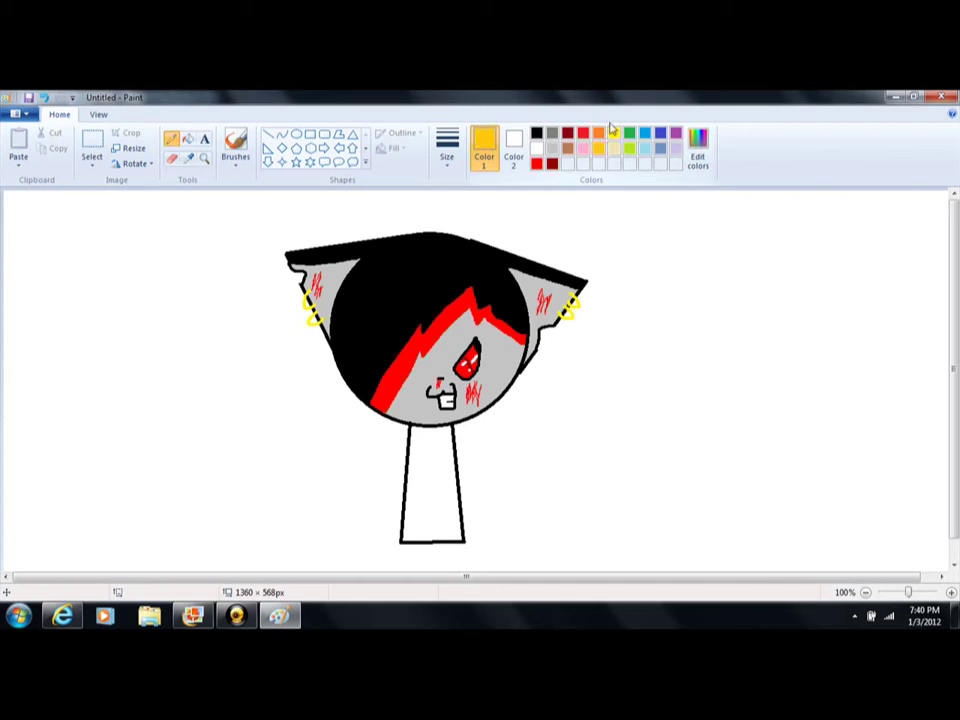
pyautogui.click(614, 134)
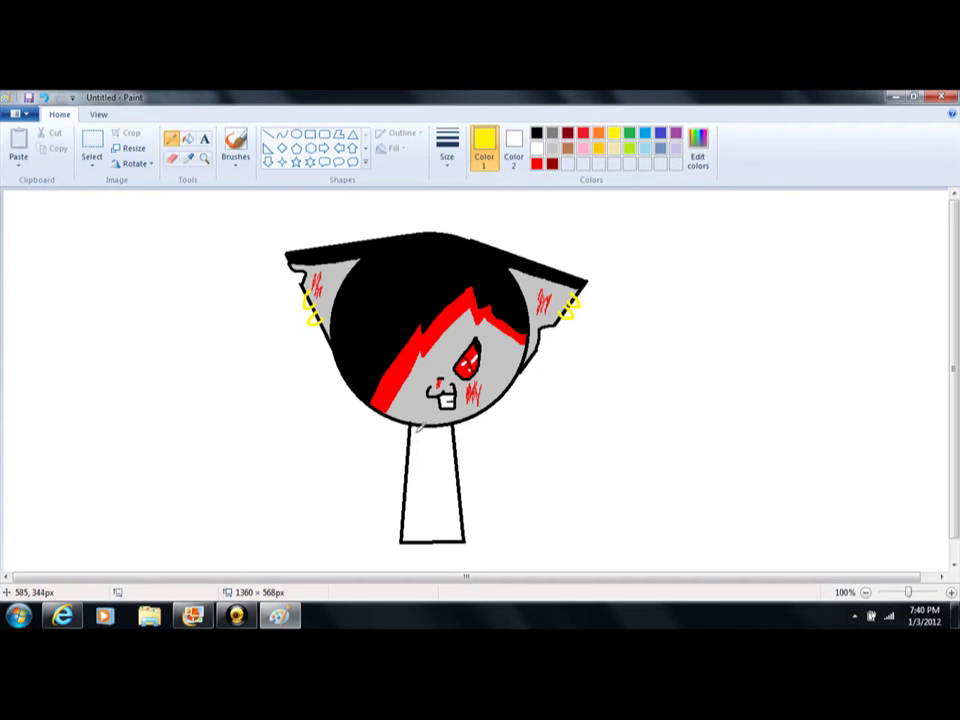
pyautogui.moveTo(412, 428); pyautogui.dragTo(425, 448)
pyautogui.hotkey('ctrl', 'z')
pyautogui.hotkey('alt', 'Tab')
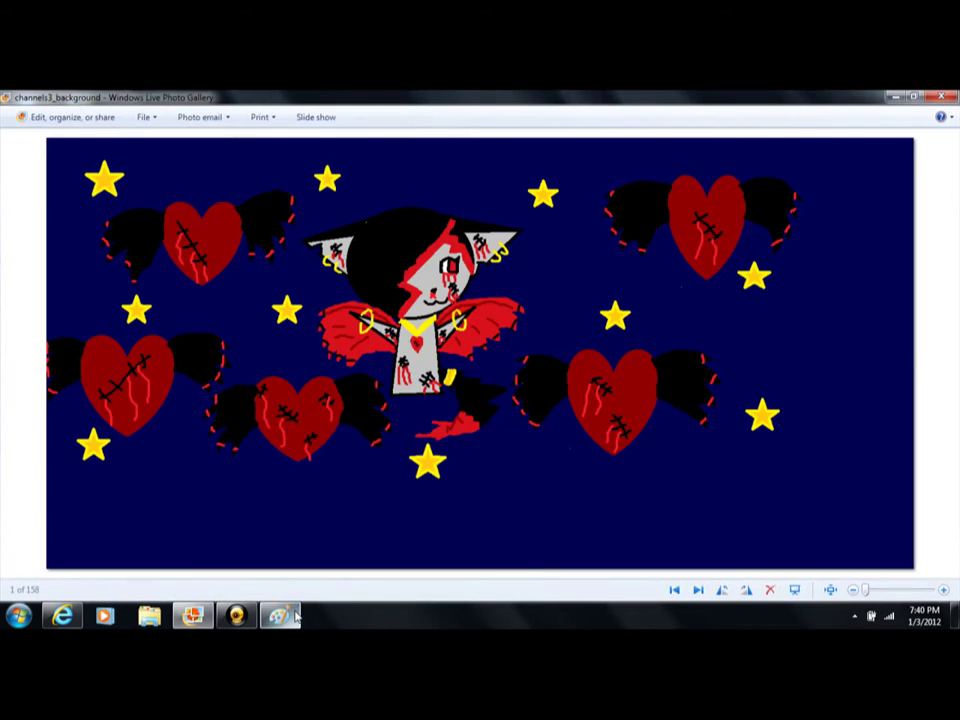
pyautogui.hotkey('alt', 'Tab')
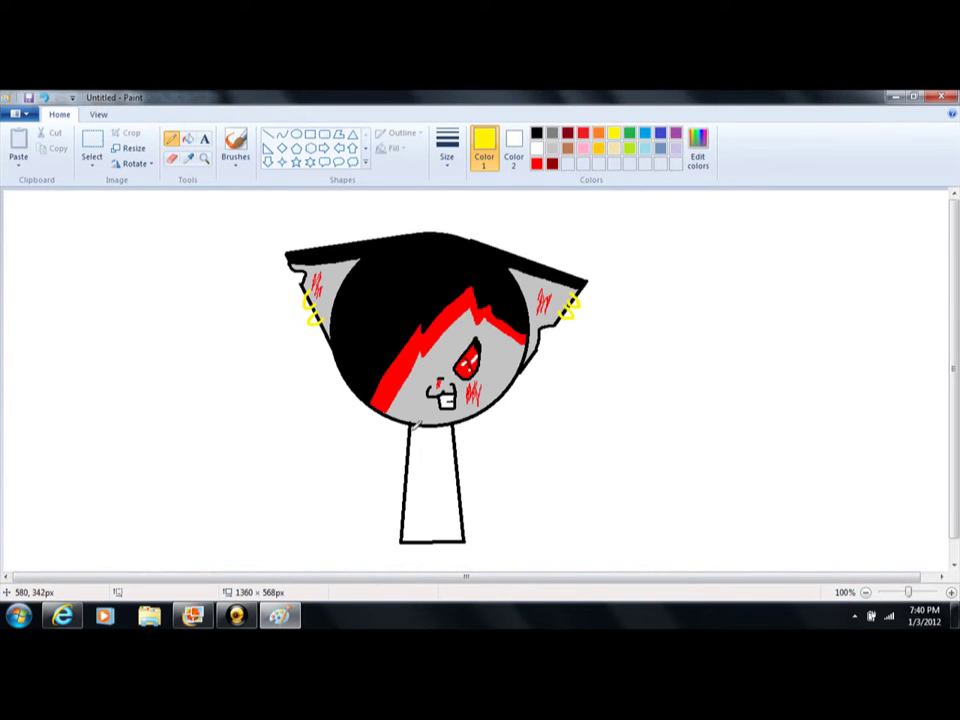
pyautogui.moveTo(413, 432)
pyautogui.mouseDown()
pyautogui.moveTo(421, 444)
pyautogui.moveTo(441, 437)
pyautogui.mouseUp()
pyautogui.hotkey('ctrl', 'z')
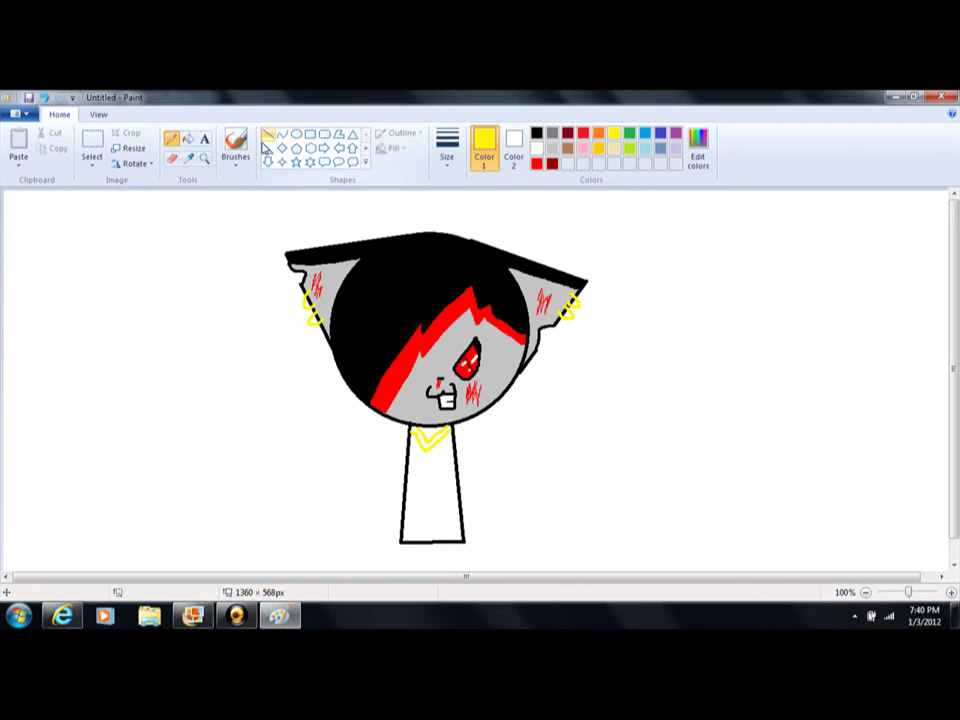
pyautogui.click(188, 138)
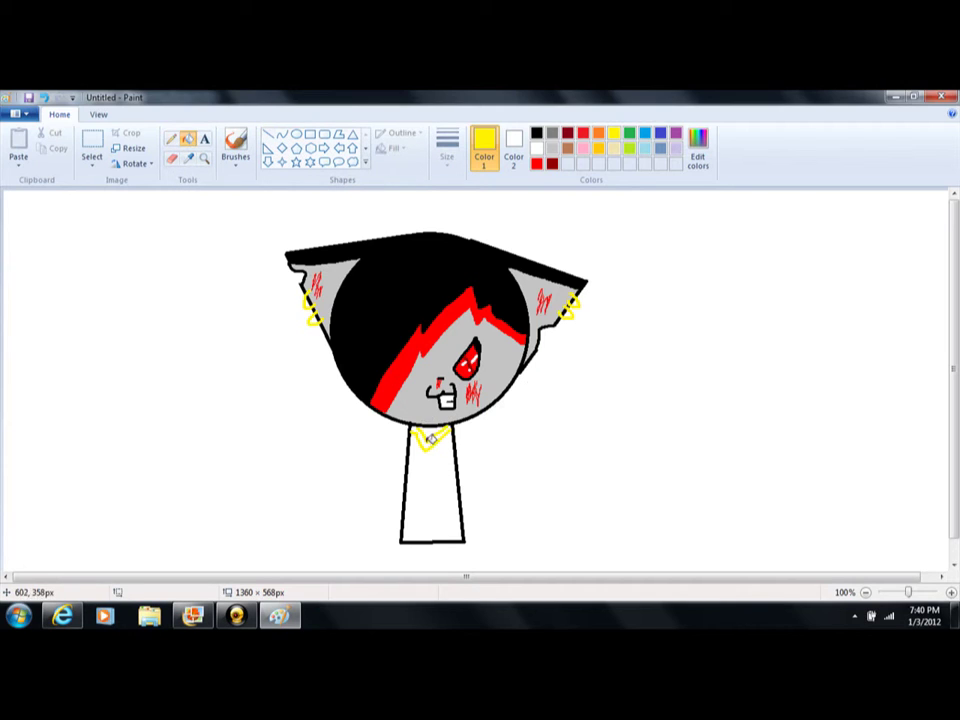
pyautogui.click(428, 437)
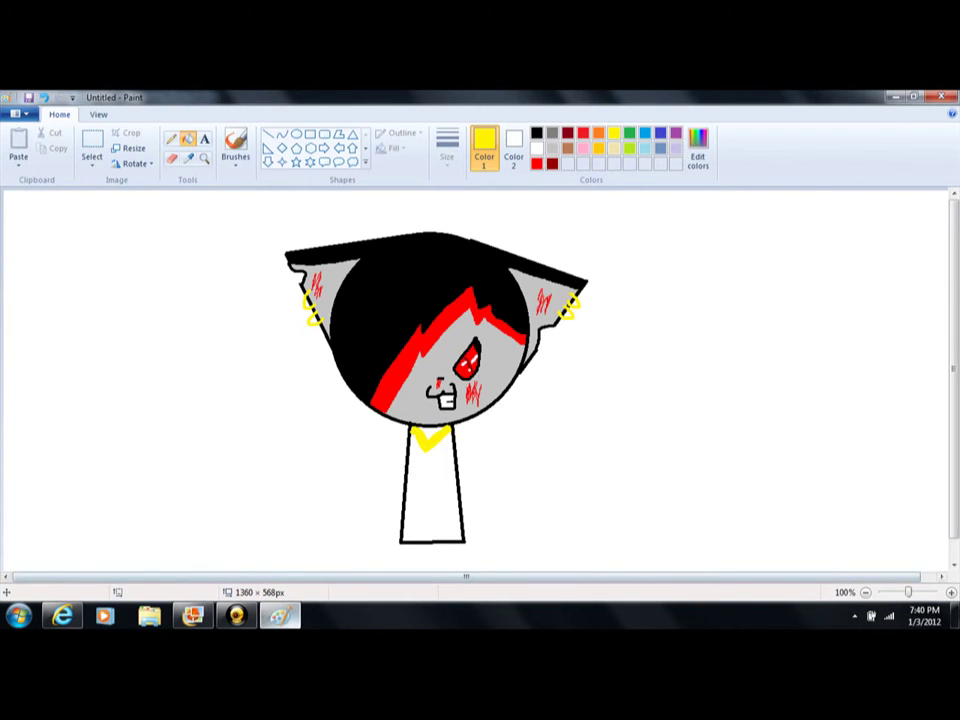
# Draw a small black heart shape of about 25 × 27 px at the thinnest size just below the collar's point.
pyautogui.click(279, 615)
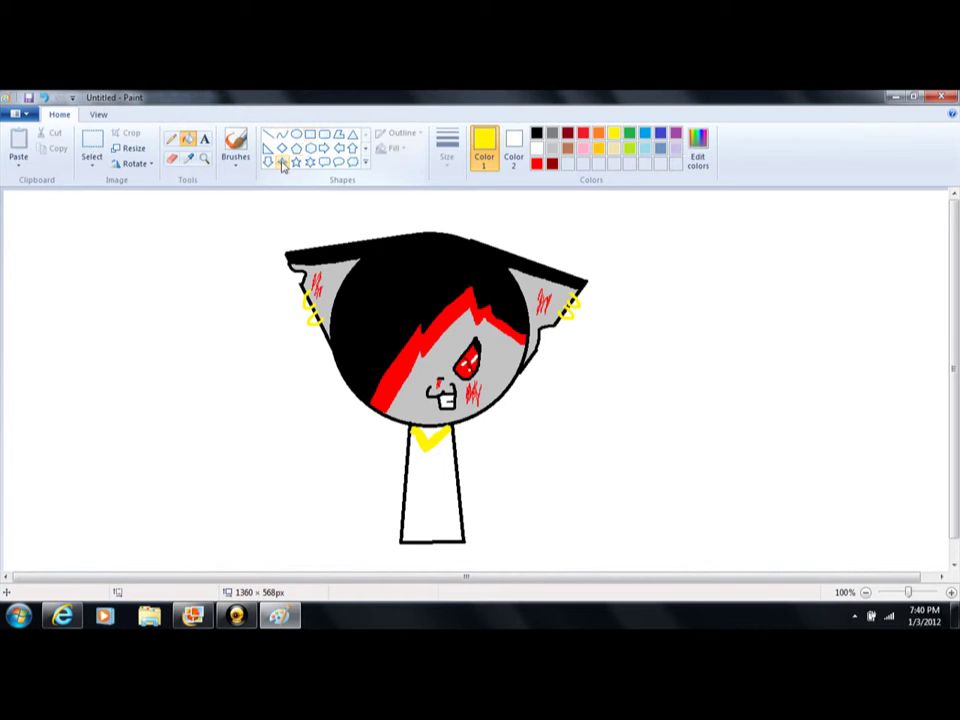
pyautogui.click(365, 162)
pyautogui.click(268, 177)
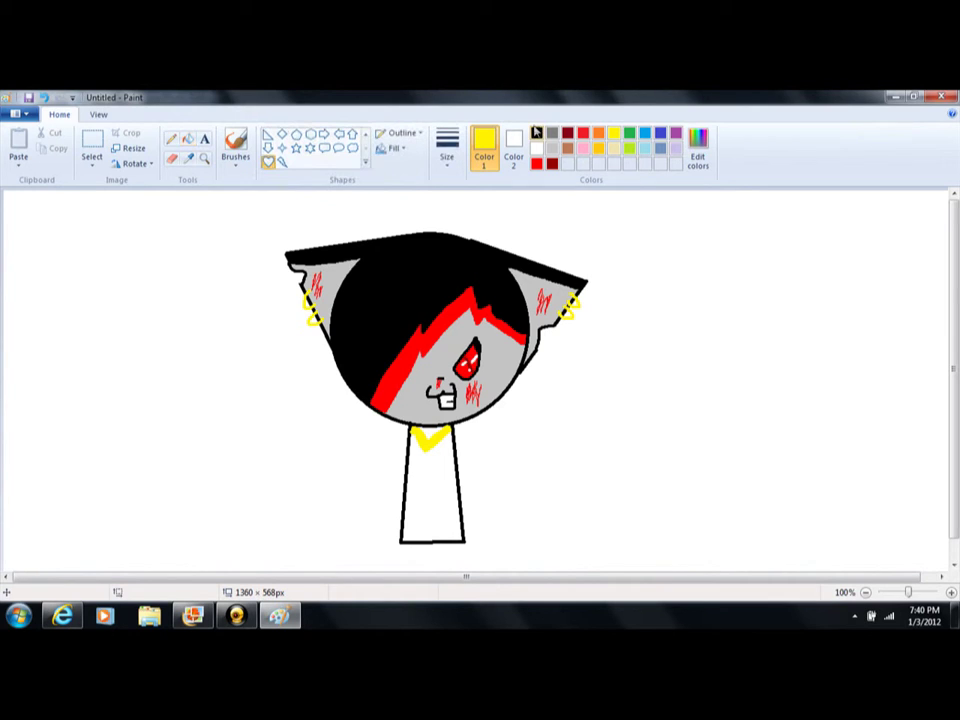
pyautogui.click(536, 133)
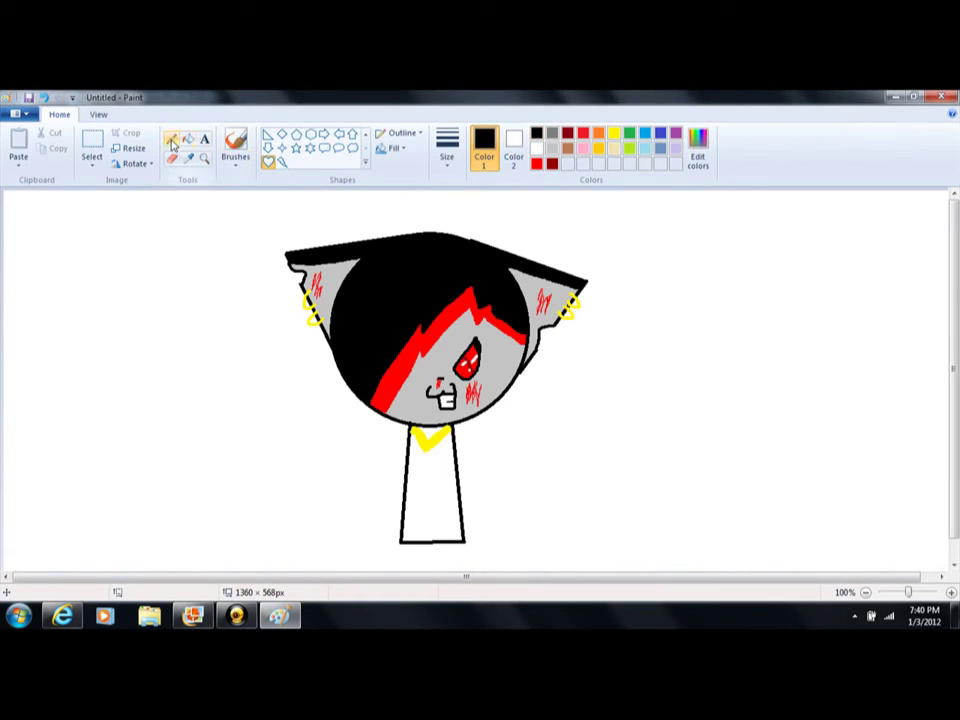
pyautogui.click(447, 148)
pyautogui.click(455, 188)
pyautogui.click(276, 614)
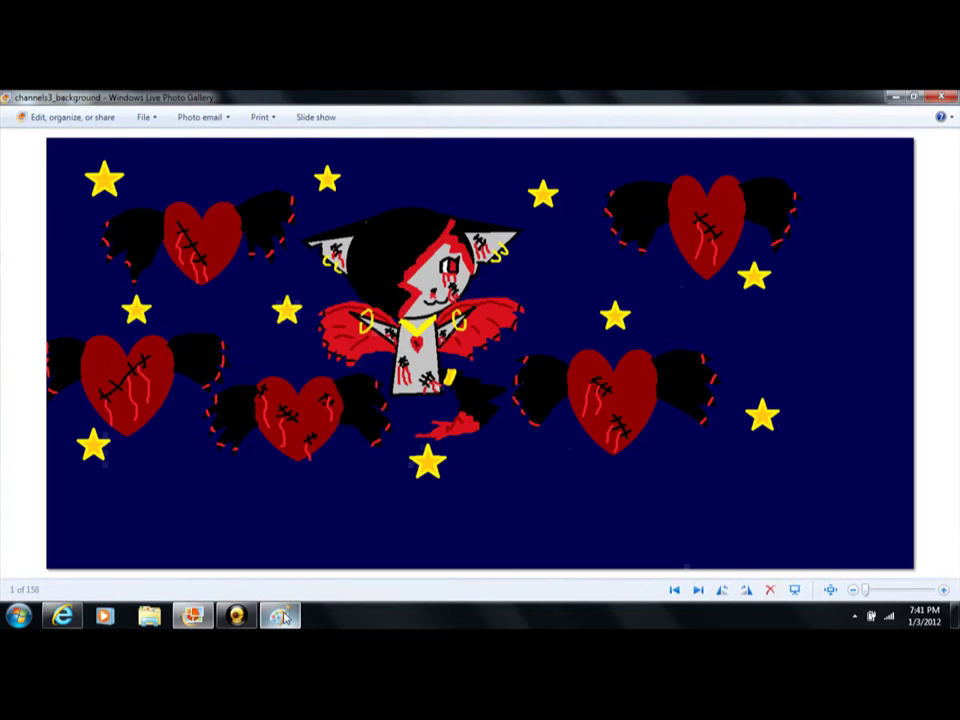
pyautogui.click(279, 615)
pyautogui.moveTo(421, 451); pyautogui.dragTo(430, 463)
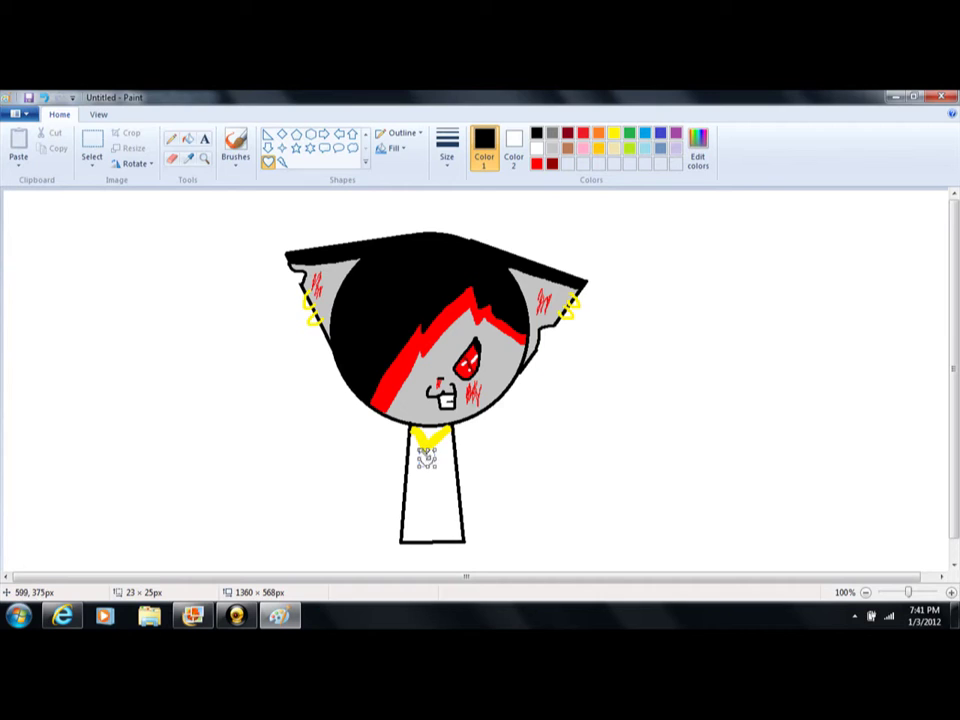
pyautogui.moveTo(424, 455); pyautogui.dragTo(418, 450)
pyautogui.moveTo(418, 455)
pyautogui.mouseDown()
pyautogui.moveTo(426, 456)
pyautogui.moveTo(413, 453)
pyautogui.mouseUp()
pyautogui.moveTo(421, 450); pyautogui.dragTo(414, 448)
# Recolor the heart's outline bright red and fill the heart with the same red.
pyautogui.click(537, 163)
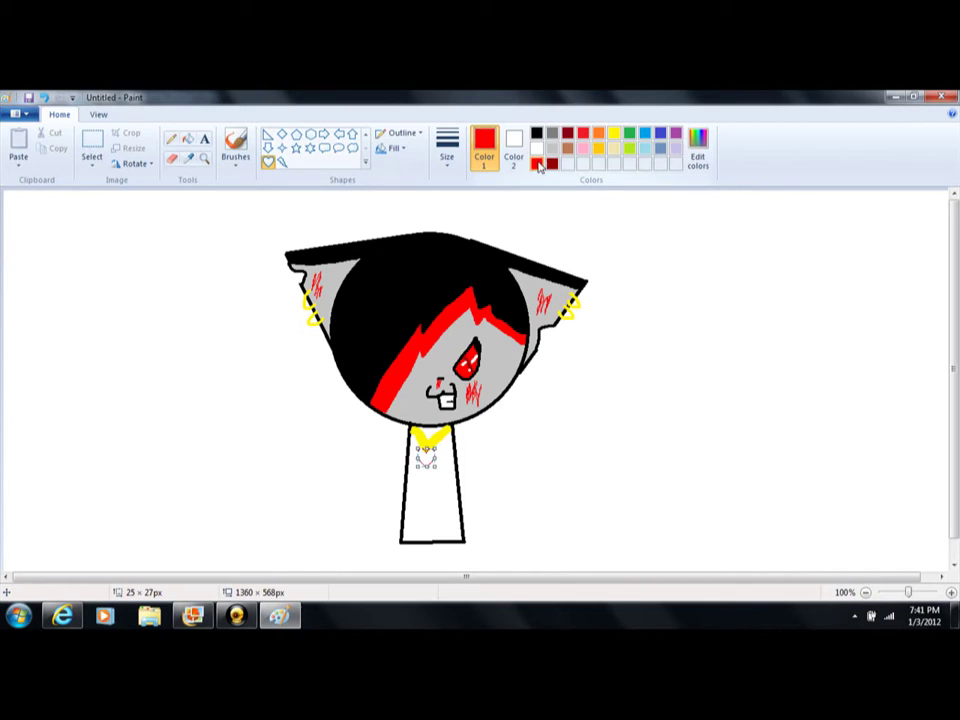
pyautogui.click(188, 139)
pyautogui.click(428, 454)
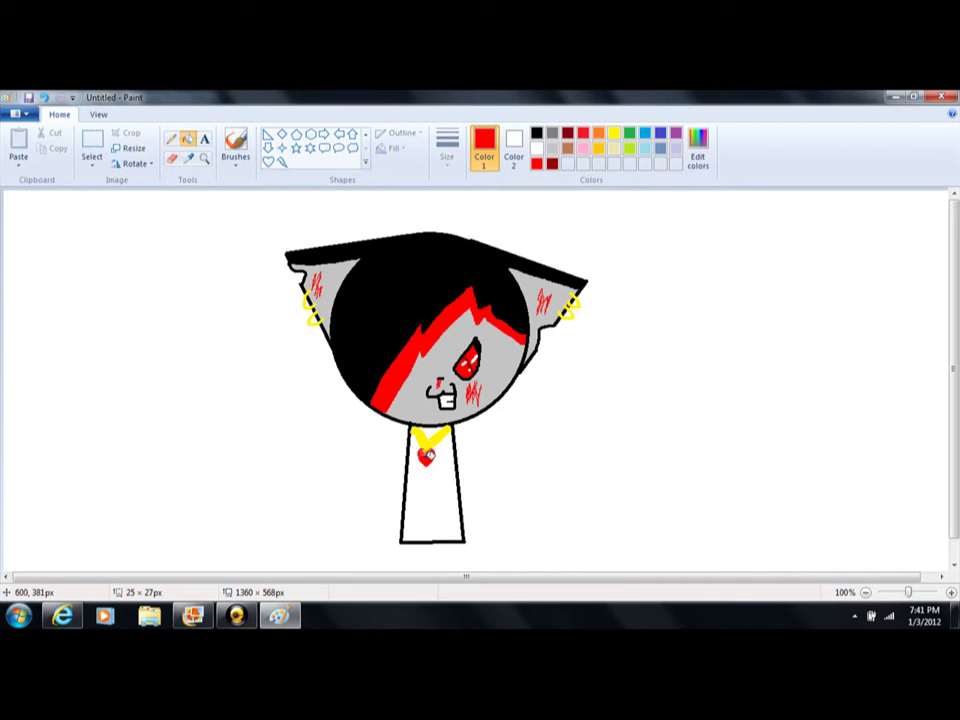
# Erase the red heart below the collar by filling it with white at 400% zoom.
pyautogui.click(171, 139)
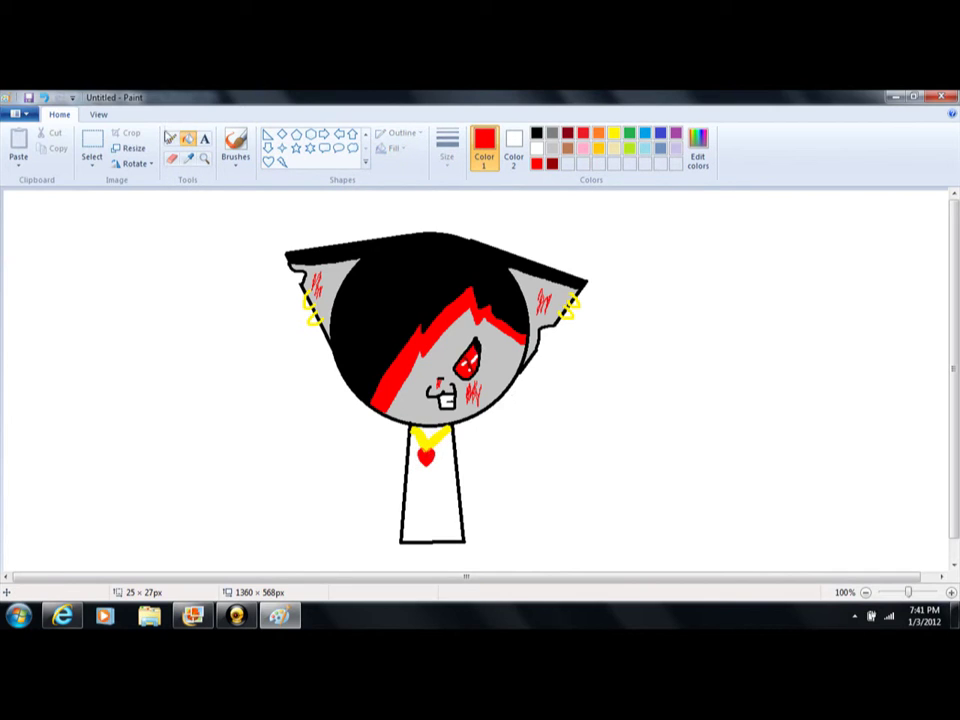
pyautogui.click(537, 148)
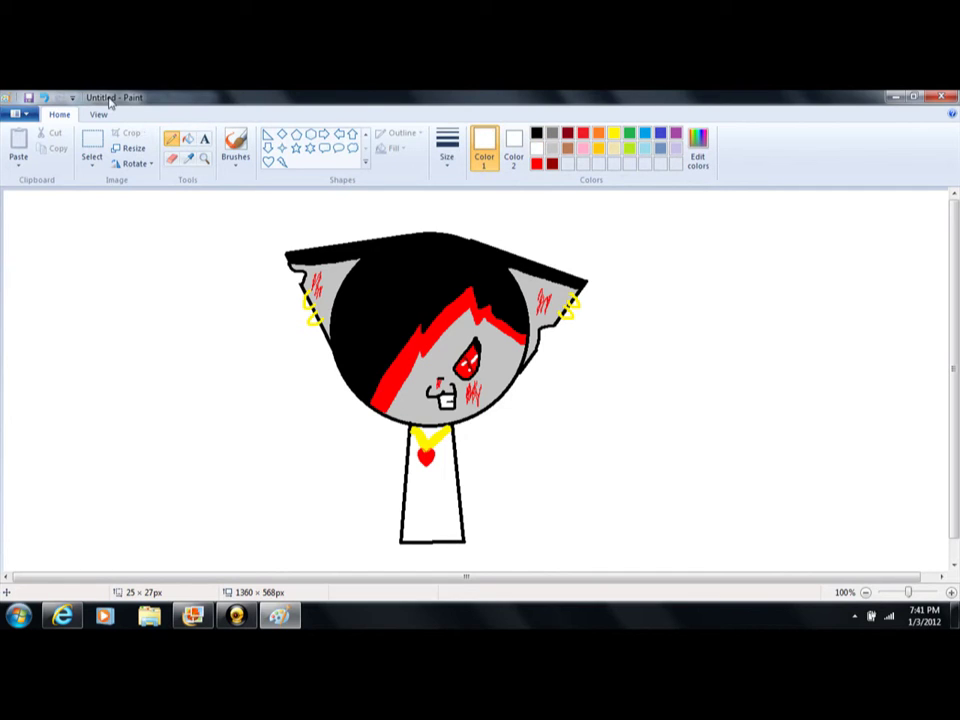
pyautogui.click(188, 139)
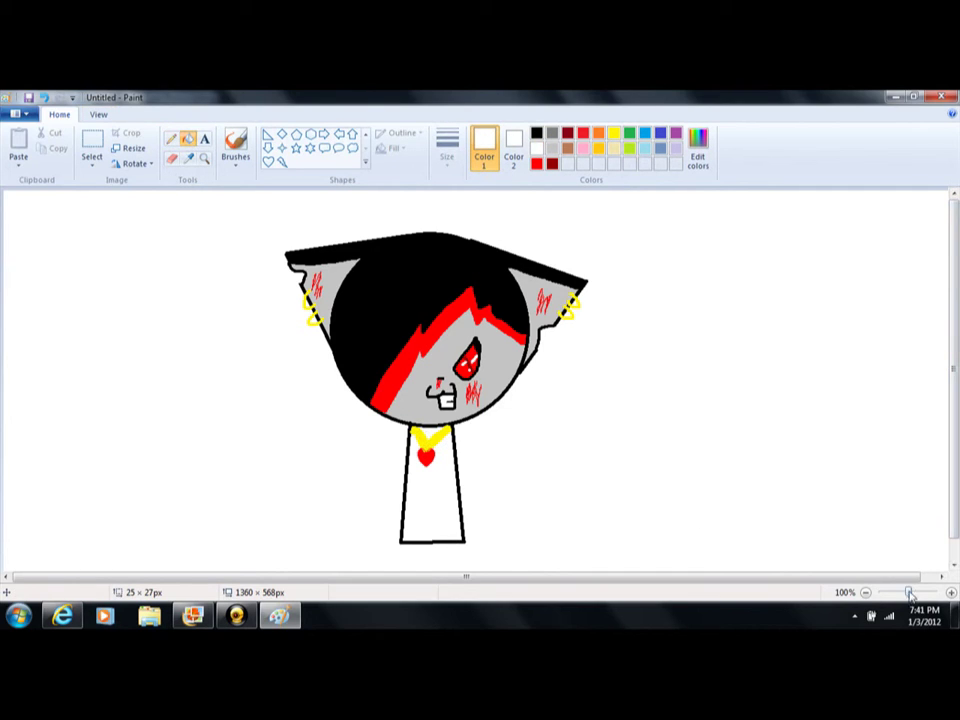
pyautogui.moveTo(909, 592); pyautogui.dragTo(918, 592)
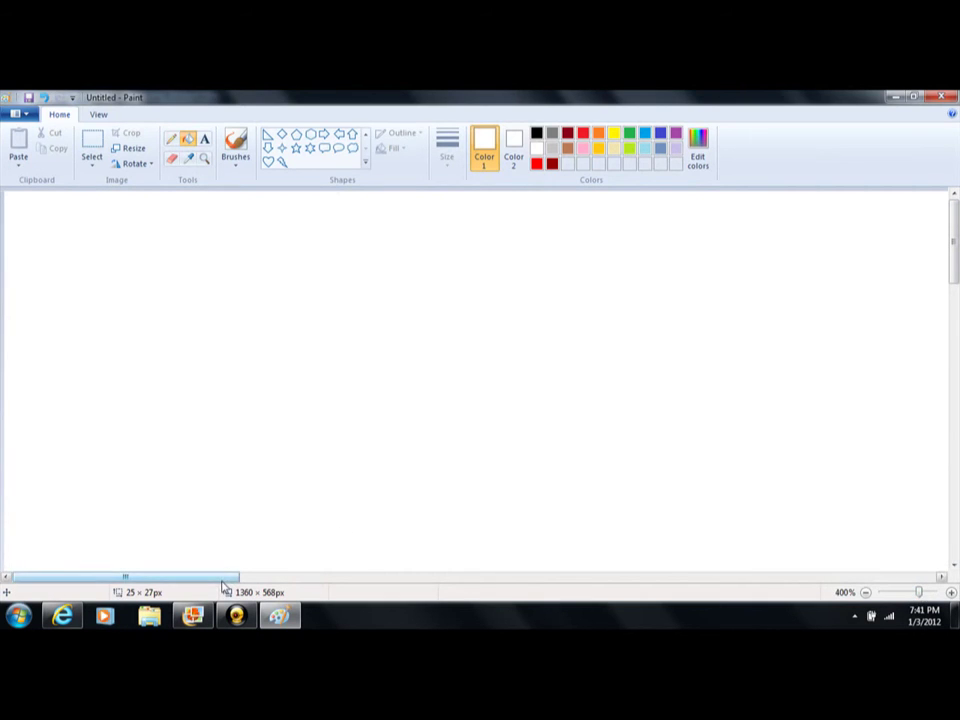
pyautogui.moveTo(222, 580)
pyautogui.mouseDown()
pyautogui.moveTo(724, 579)
pyautogui.moveTo(552, 580)
pyautogui.mouseUp()
pyautogui.scroll(-3, 480, 400)
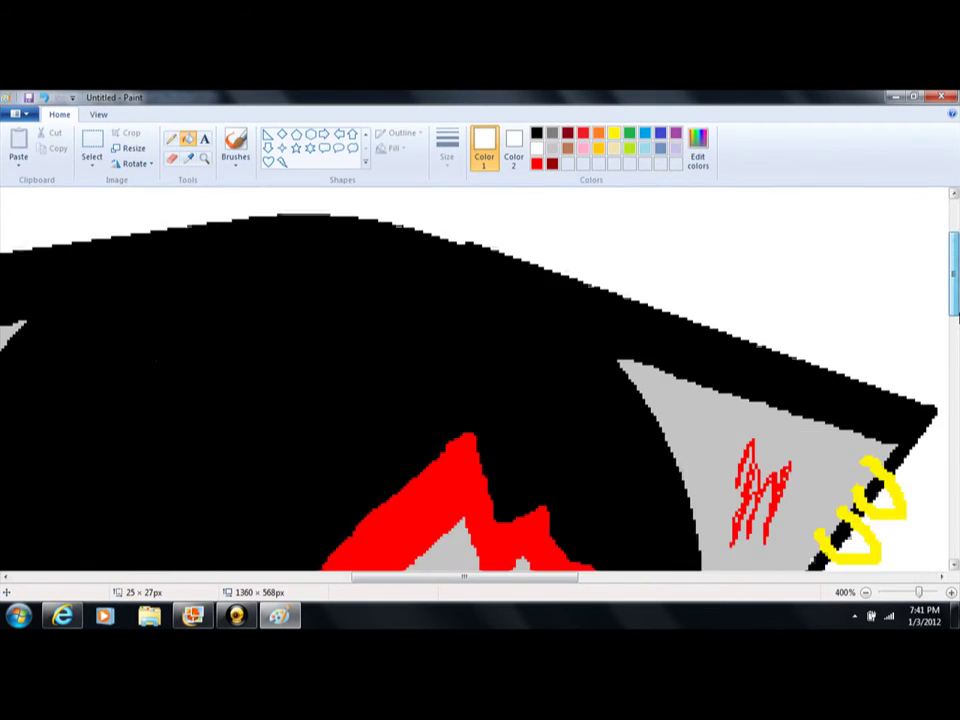
pyautogui.moveTo(953, 275); pyautogui.dragTo(954, 465)
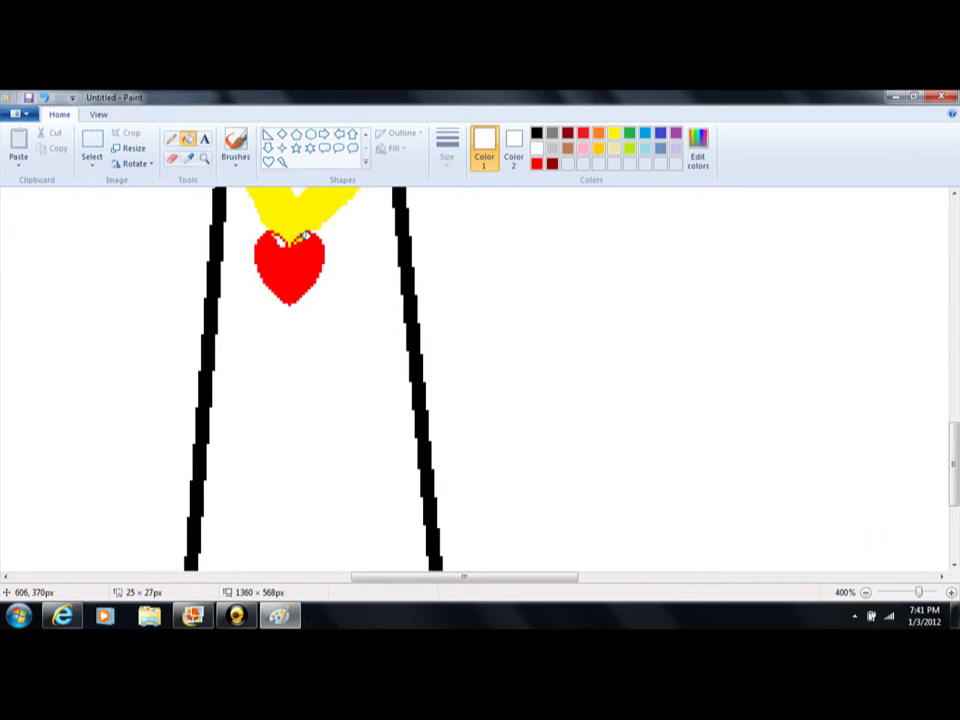
pyautogui.click(304, 236)
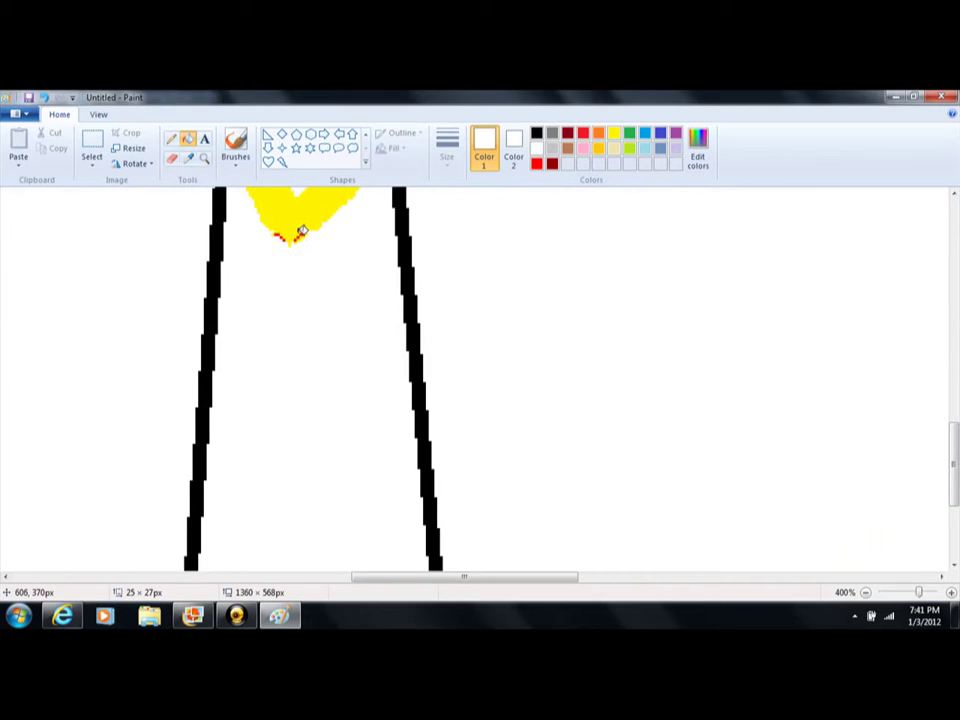
# Draw a smaller heart of about 22 × 19 px at the collar's point, recolor its outline bright red and fill it with the same red.
pyautogui.click(268, 162)
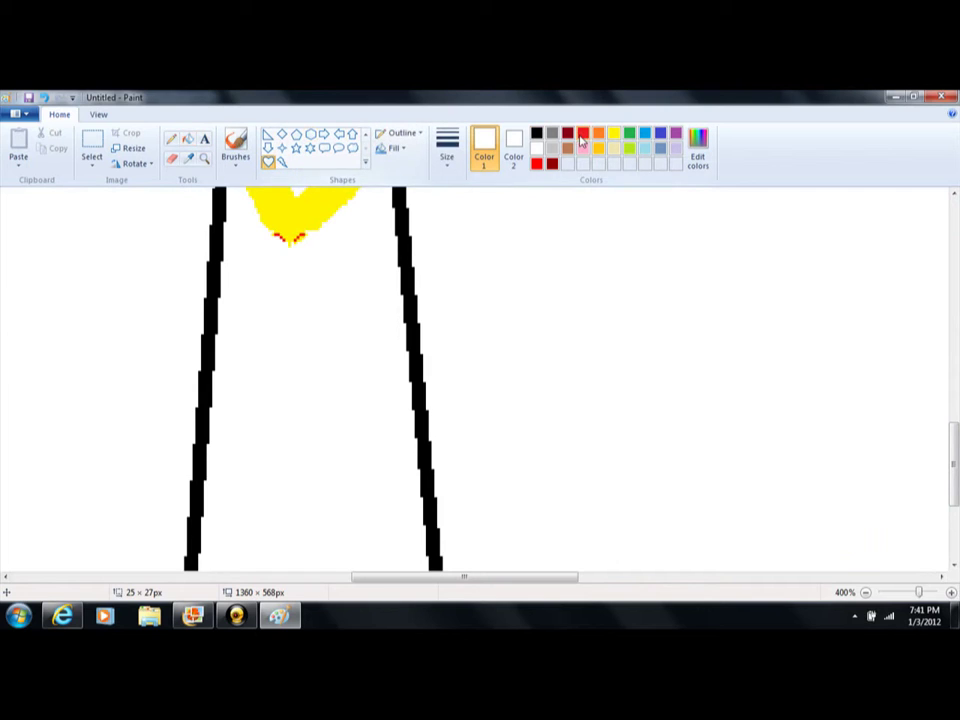
pyautogui.click(536, 132)
pyautogui.moveTo(266, 234); pyautogui.dragTo(293, 259)
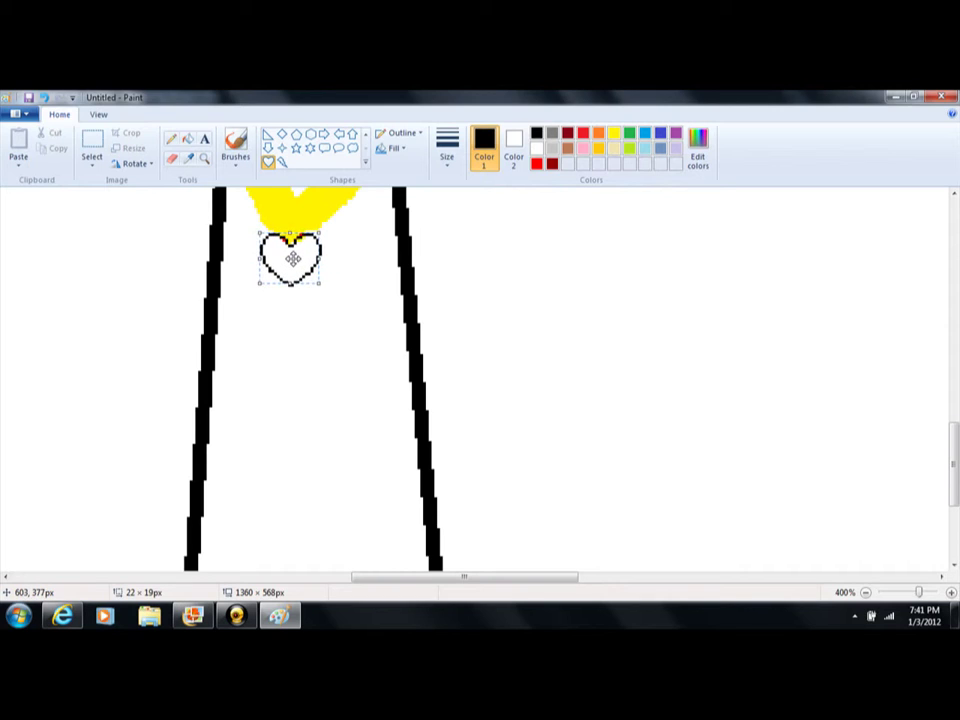
pyautogui.click(536, 163)
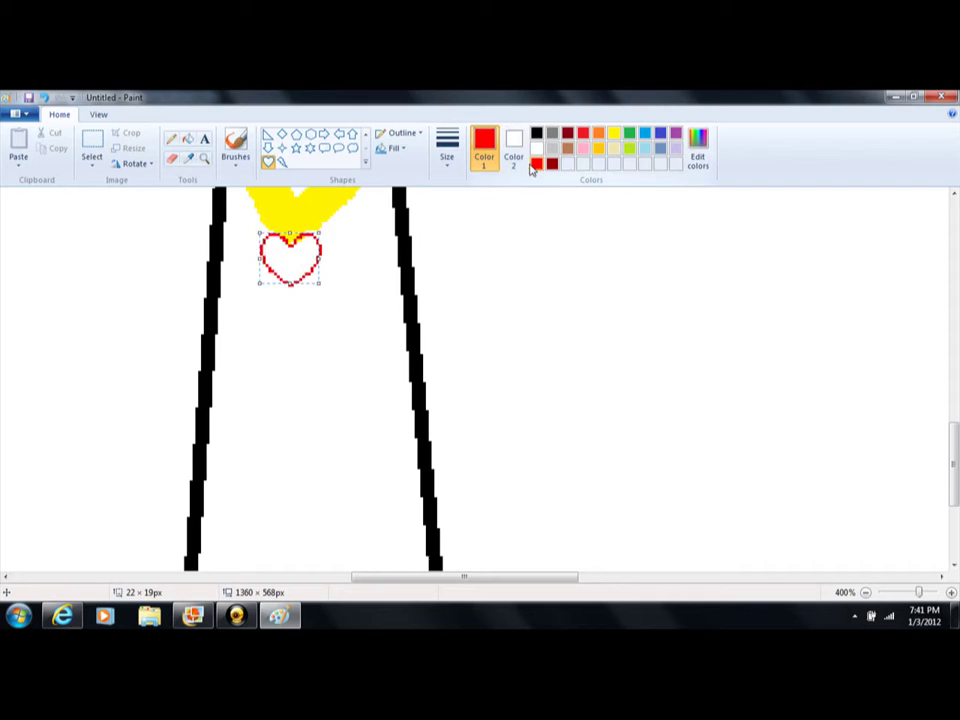
pyautogui.click(186, 141)
pyautogui.click(291, 257)
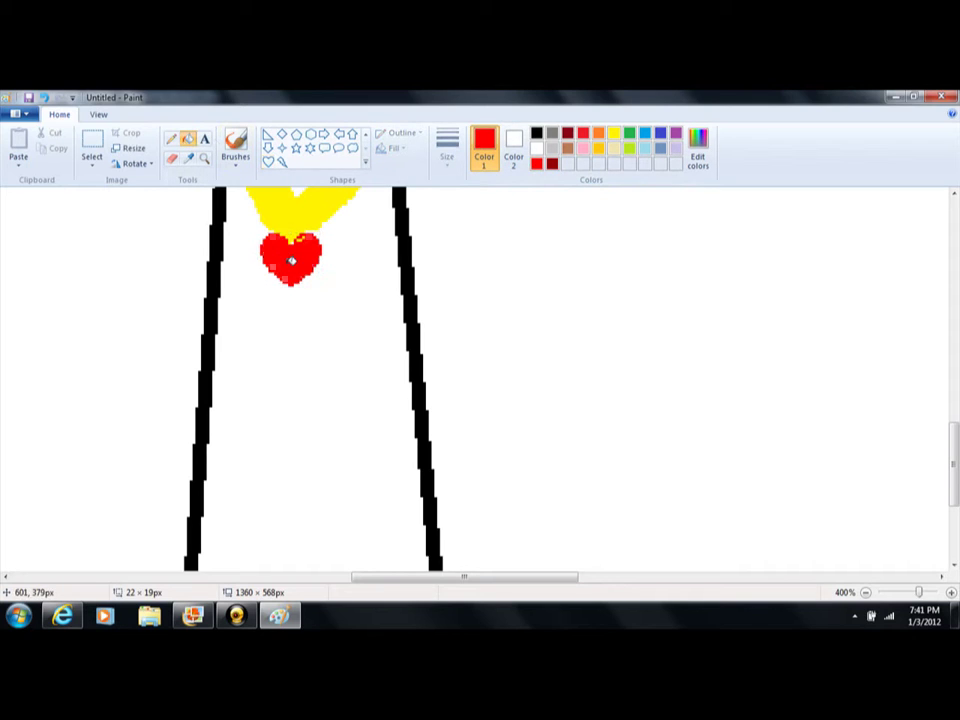
pyautogui.click(171, 138)
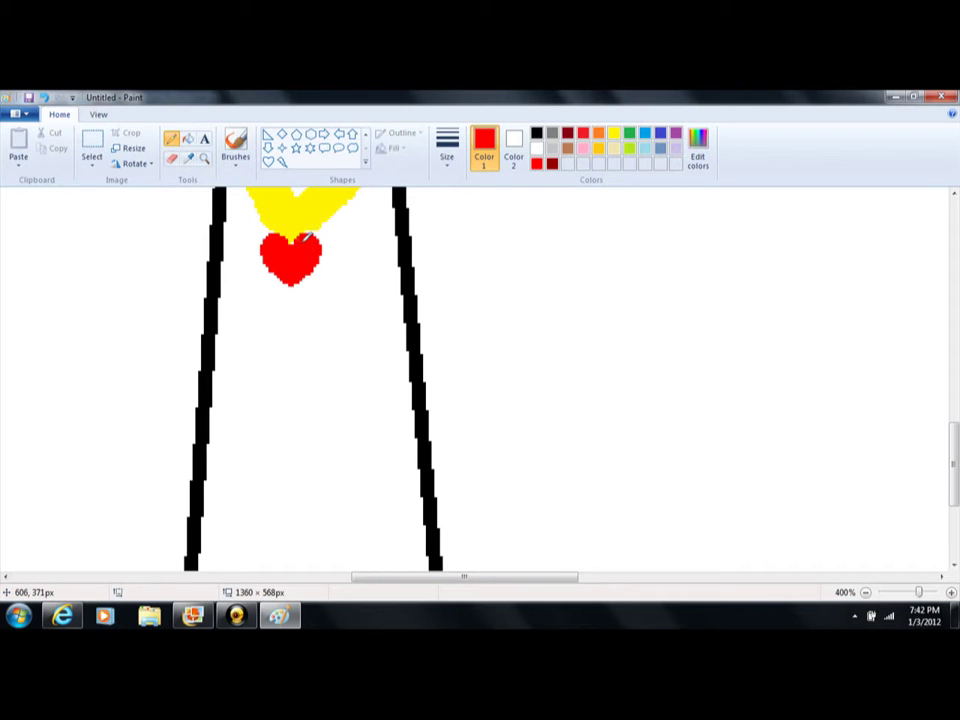
# Fill the cat's white body with the same light gray as its face.
pyautogui.moveTo(918, 592); pyautogui.dragTo(895, 592)
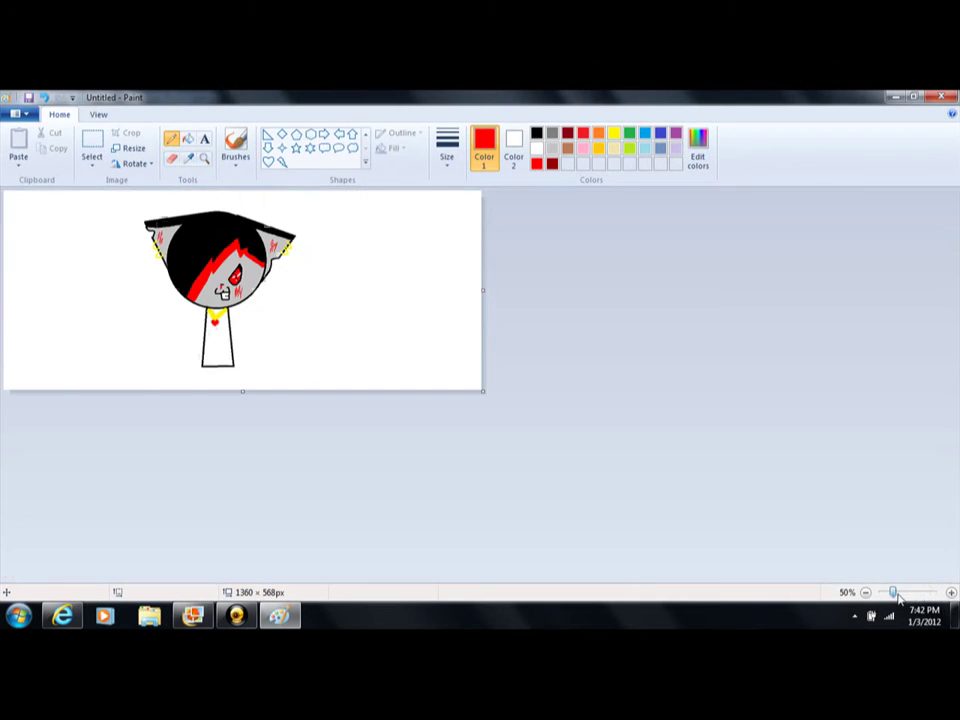
pyautogui.click(907, 592)
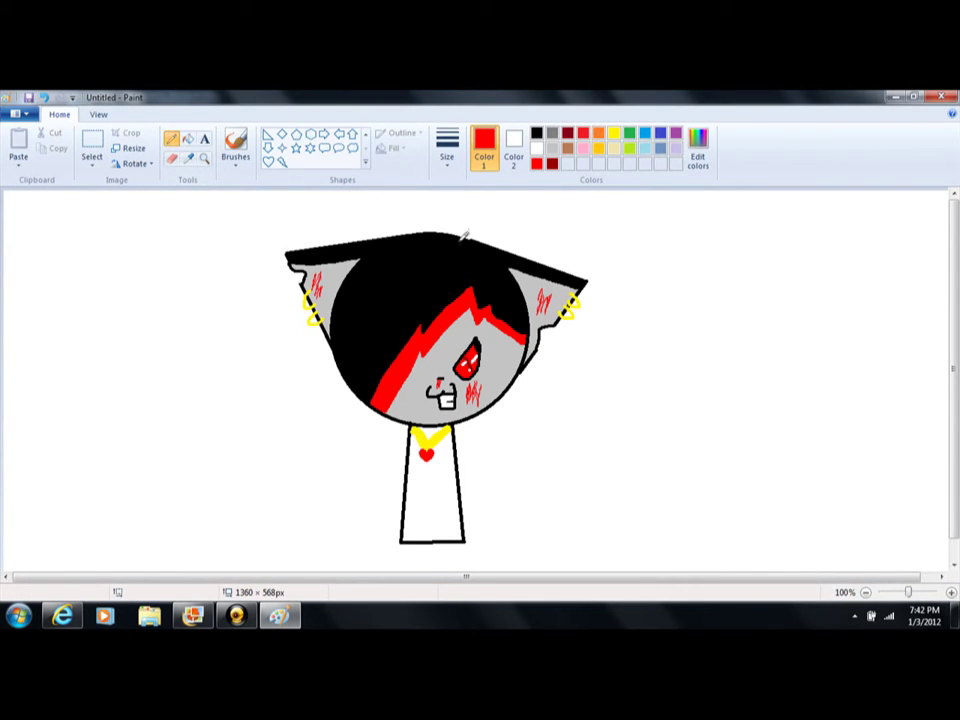
pyautogui.click(552, 148)
pyautogui.click(187, 140)
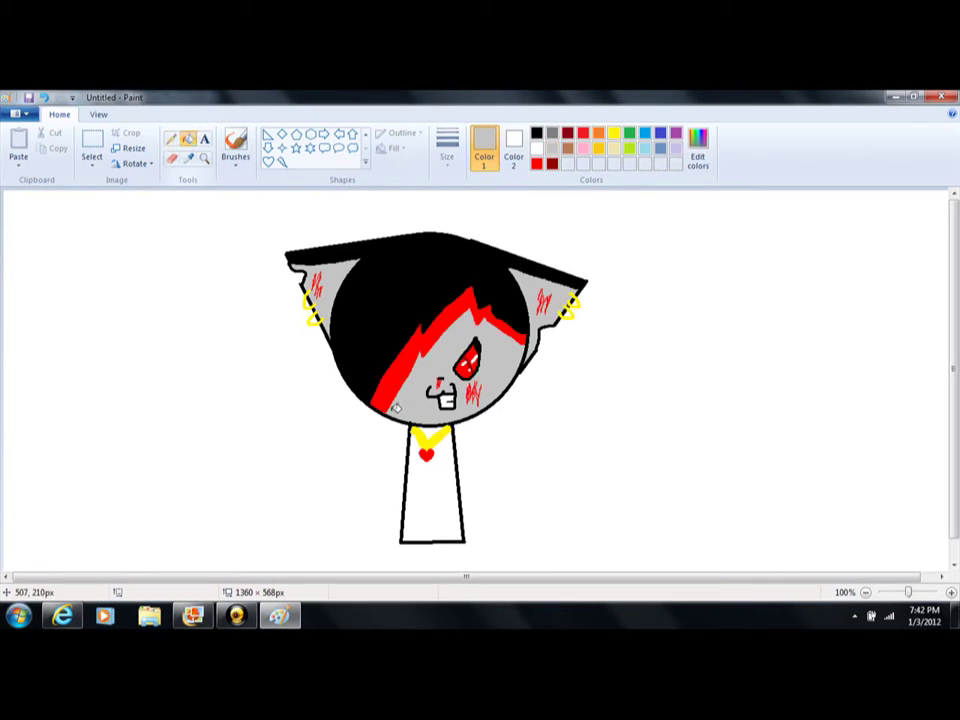
pyautogui.click(436, 482)
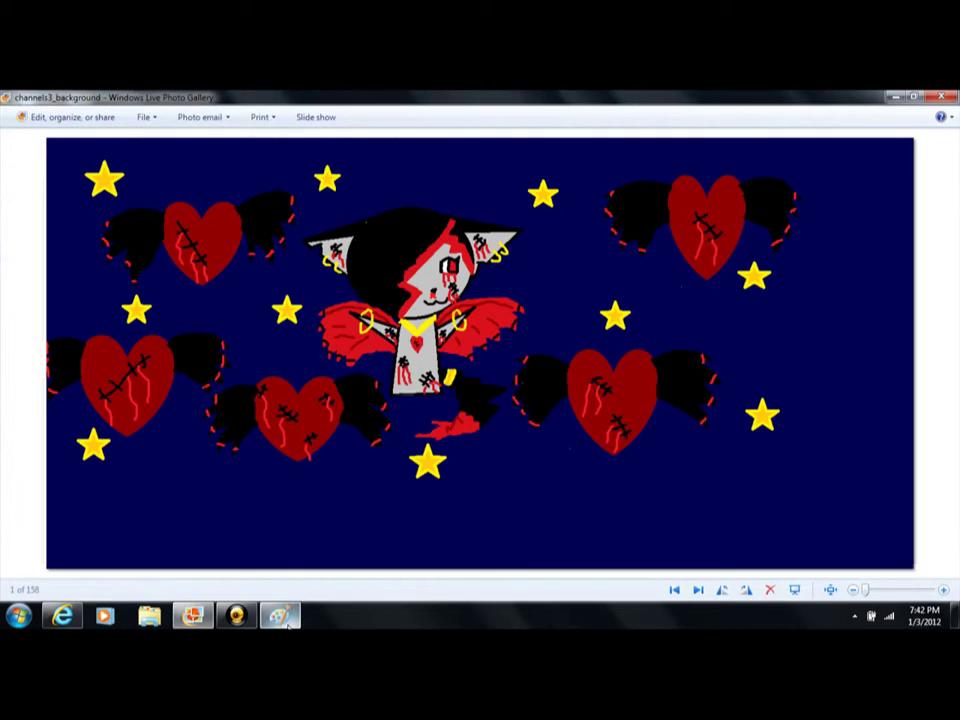
# Draw bright red scratch marks near both lower sides of the body with the Pencil at the thinnest size.
pyautogui.click(284, 618)
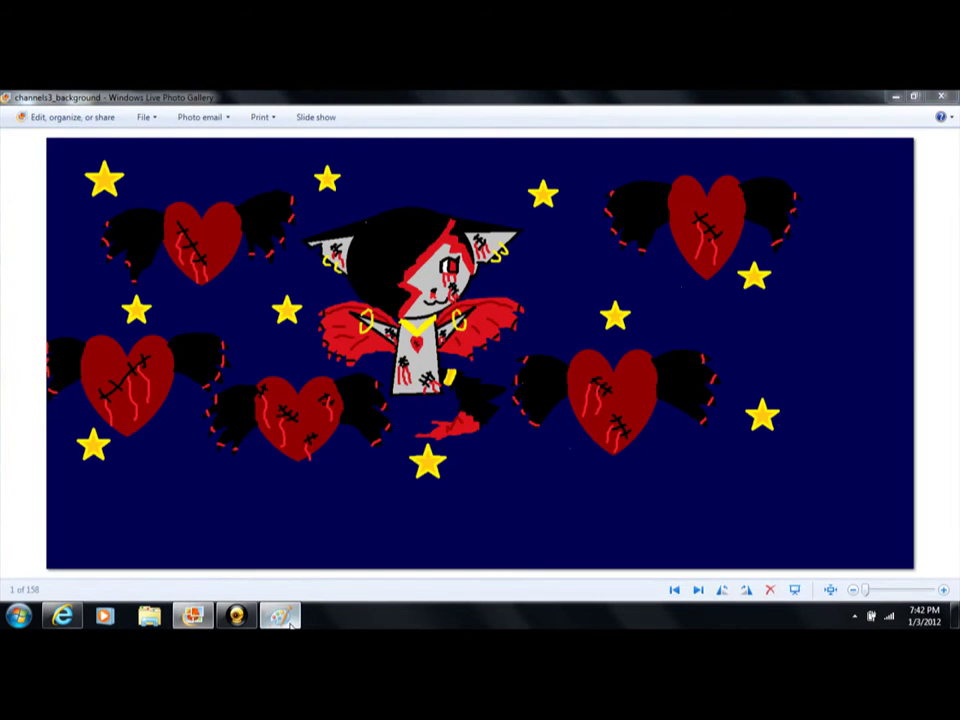
pyautogui.click(284, 618)
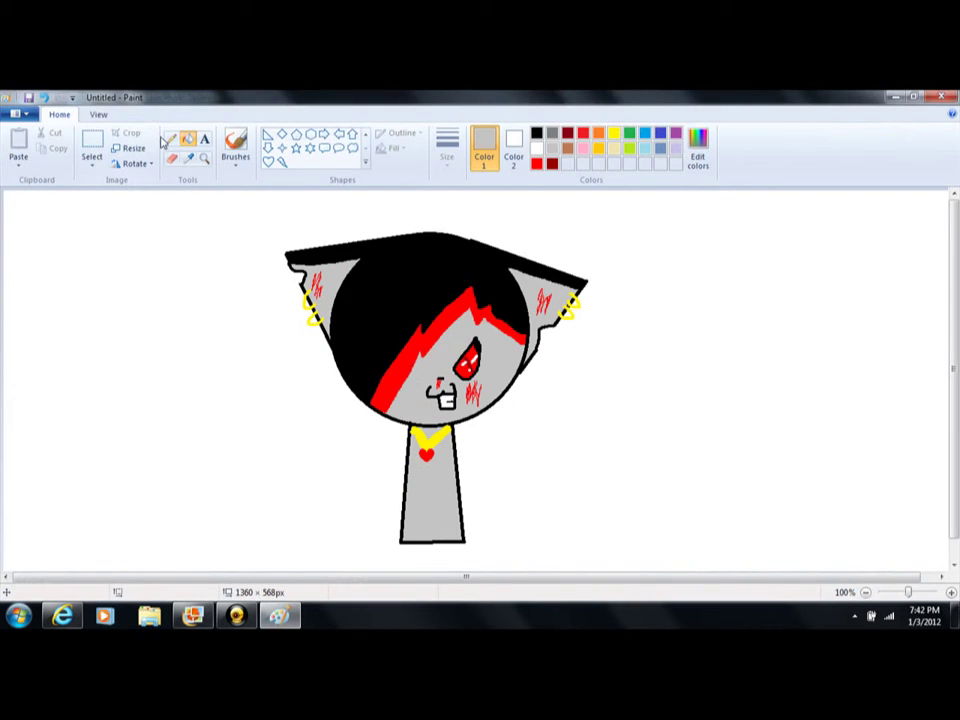
pyautogui.click(538, 163)
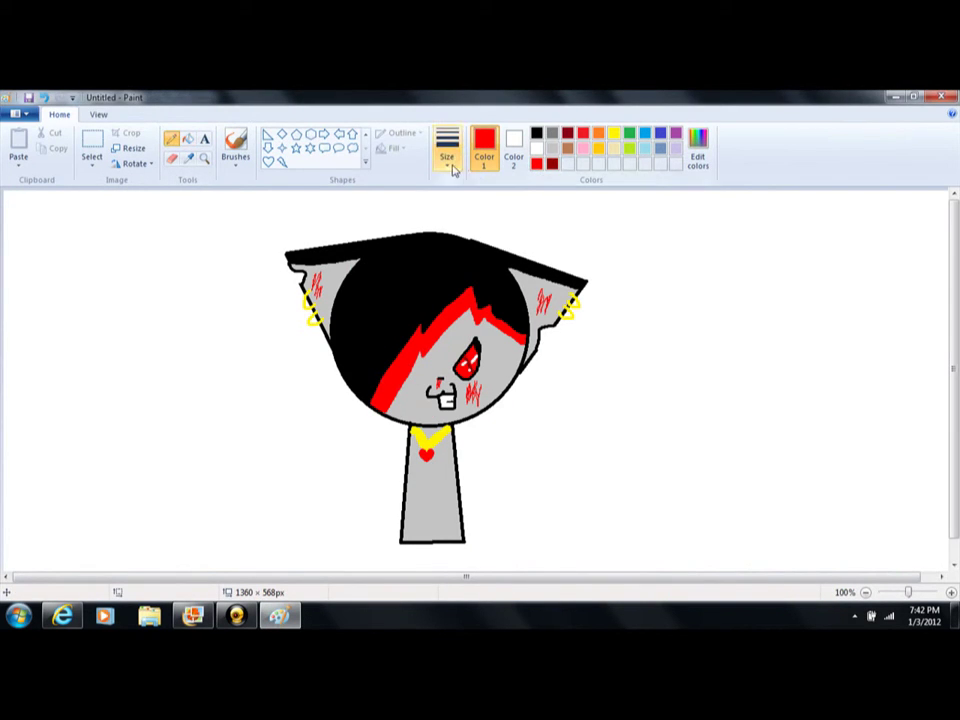
pyautogui.click(450, 160)
pyautogui.click(455, 190)
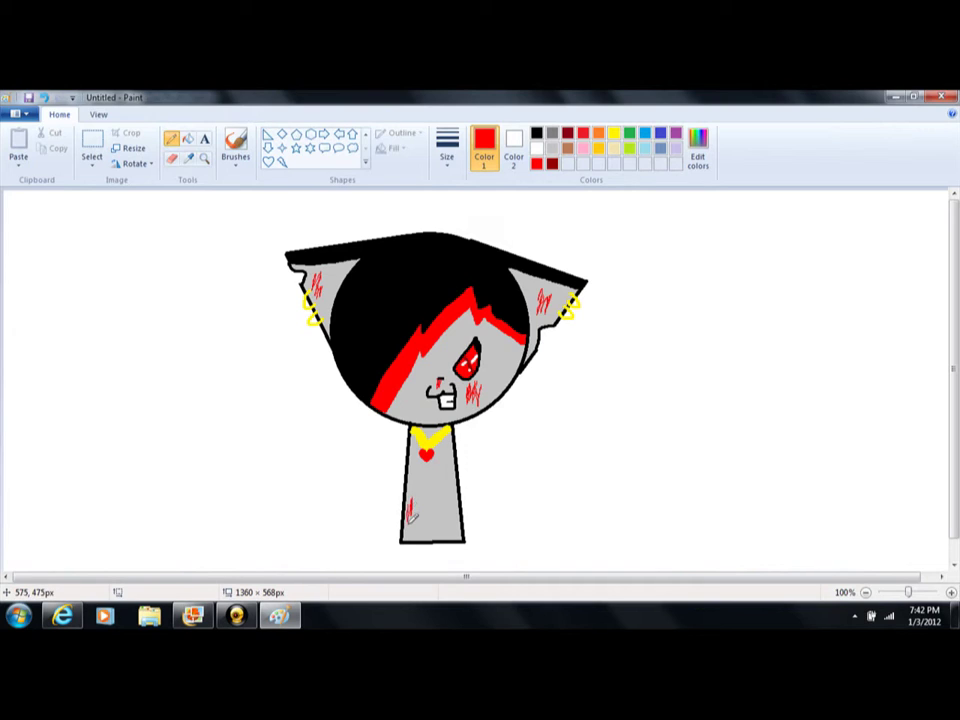
pyautogui.moveTo(413, 516)
pyautogui.mouseDown()
pyautogui.moveTo(460, 510)
pyautogui.moveTo(450, 503)
pyautogui.moveTo(450, 513)
pyautogui.moveTo(452, 495)
pyautogui.moveTo(447, 525)
pyautogui.mouseUp()
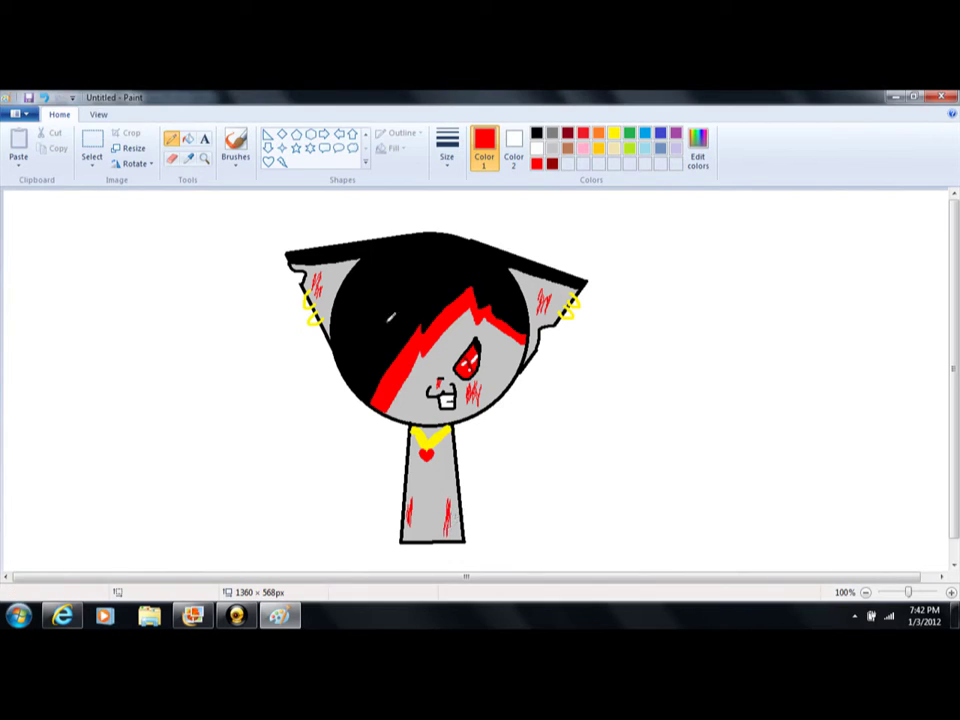
# Draw the cat's left-hand arm beside the heart with two straight black lines meeting in a point, using the second-thickest size.
pyautogui.click(537, 136)
pyautogui.click(366, 136)
pyautogui.click(267, 134)
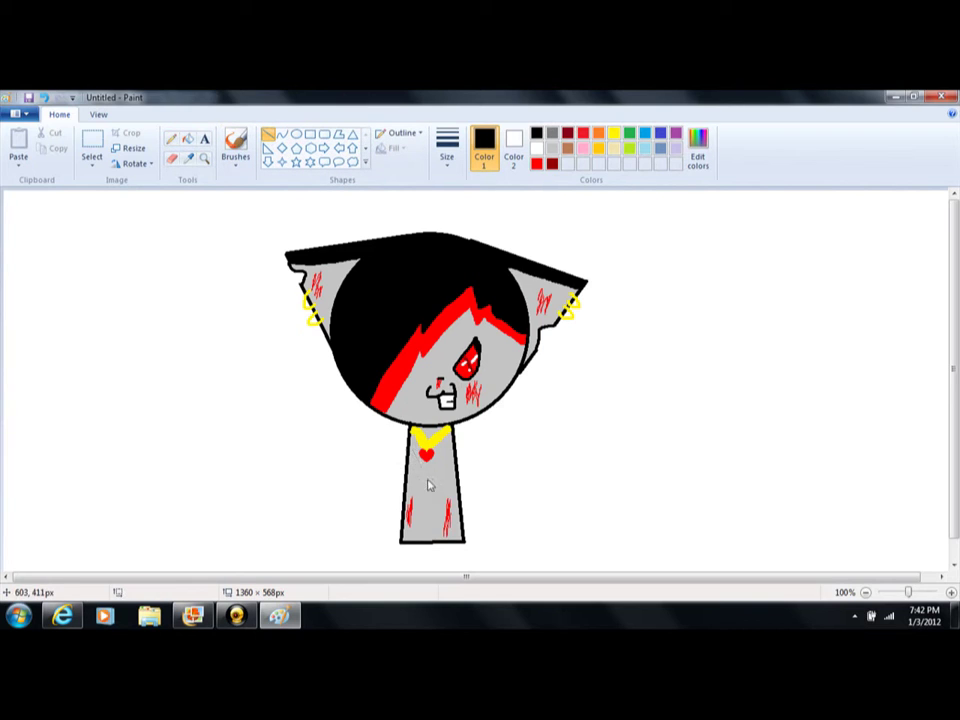
pyautogui.click(447, 148)
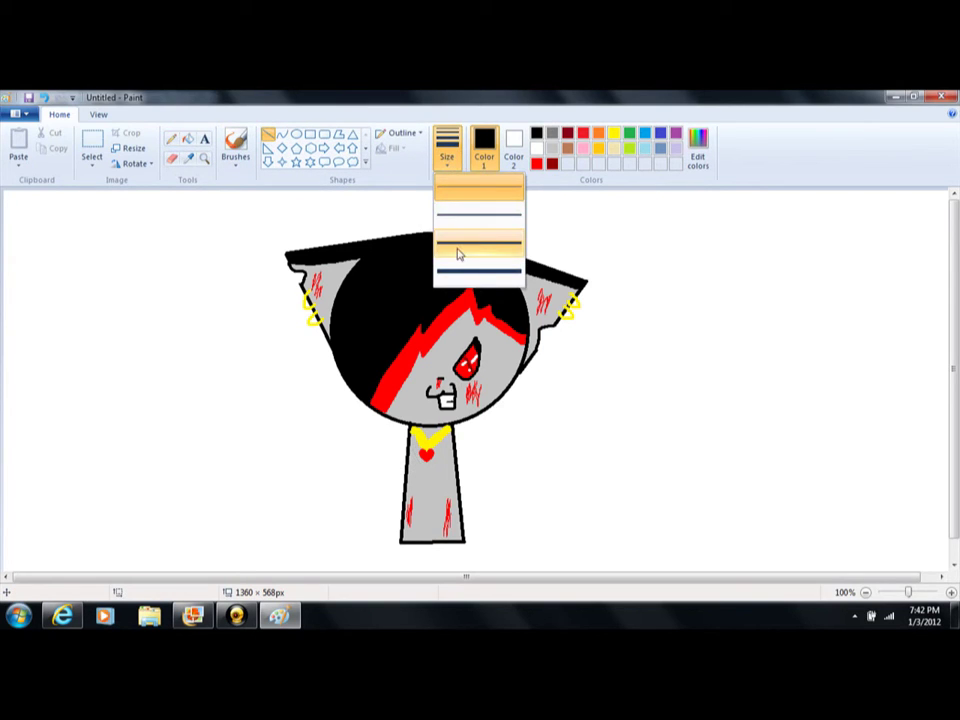
pyautogui.click(458, 253)
pyautogui.moveTo(415, 447); pyautogui.dragTo(427, 482)
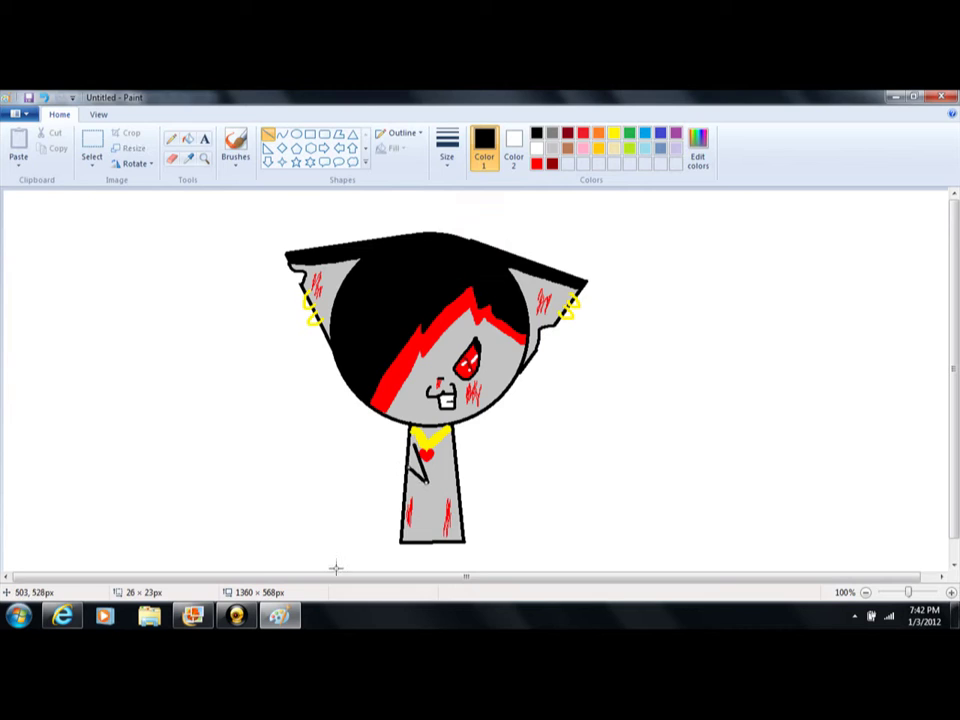
# Switch to the browser and open The Black Eyed Peas "Just Can't Get Enough" lyrics video on YouTube.
pyautogui.hotkey('alt', 'Tab')
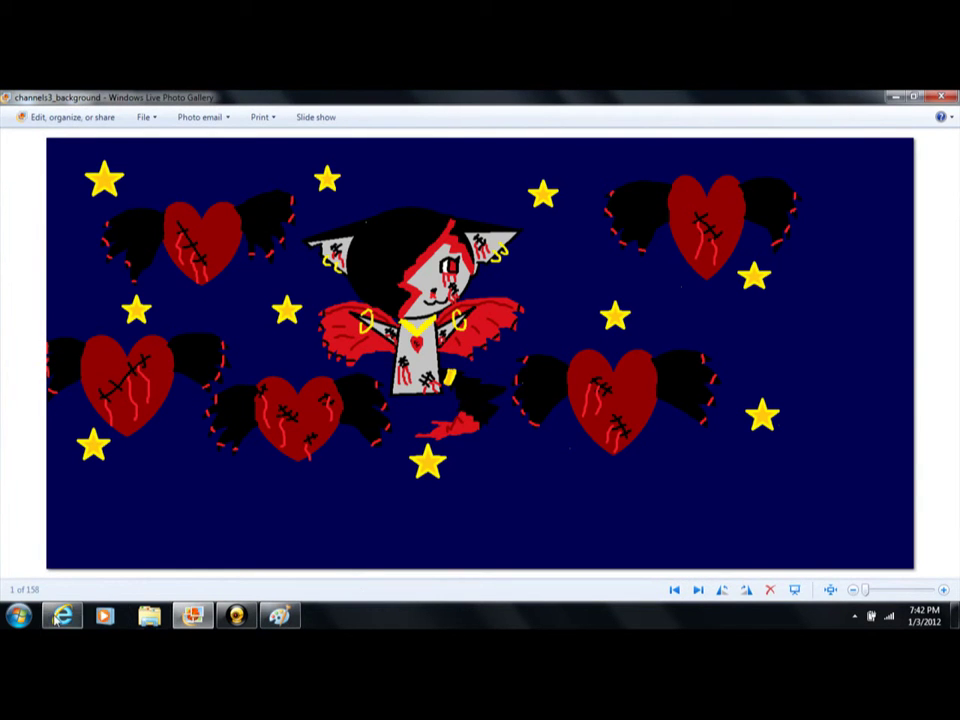
pyautogui.hotkey('alt', 'Tab')
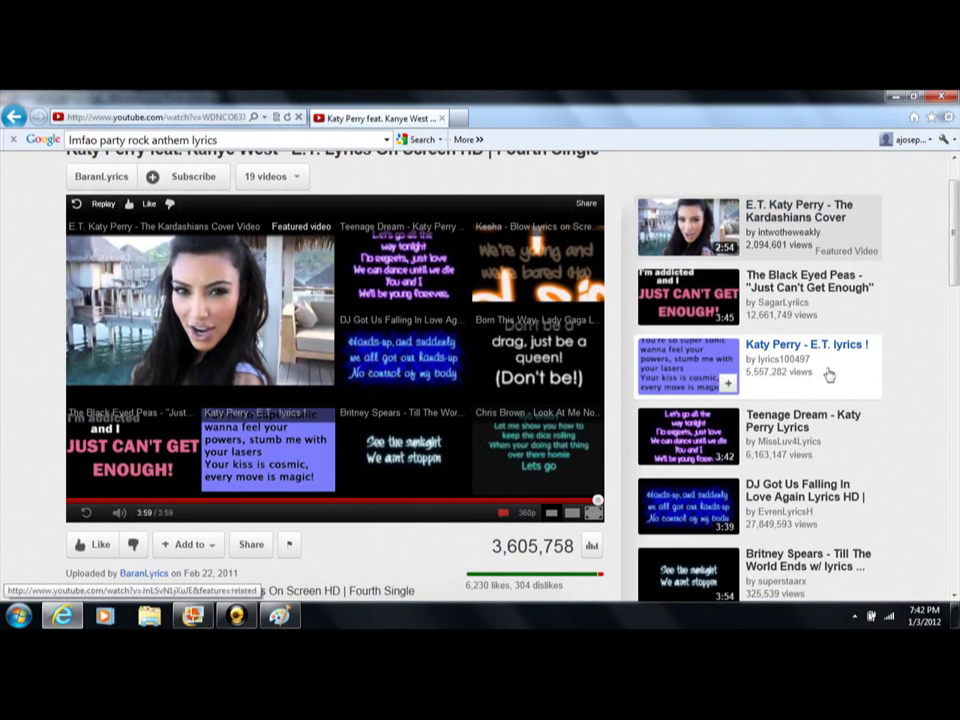
pyautogui.click(820, 290)
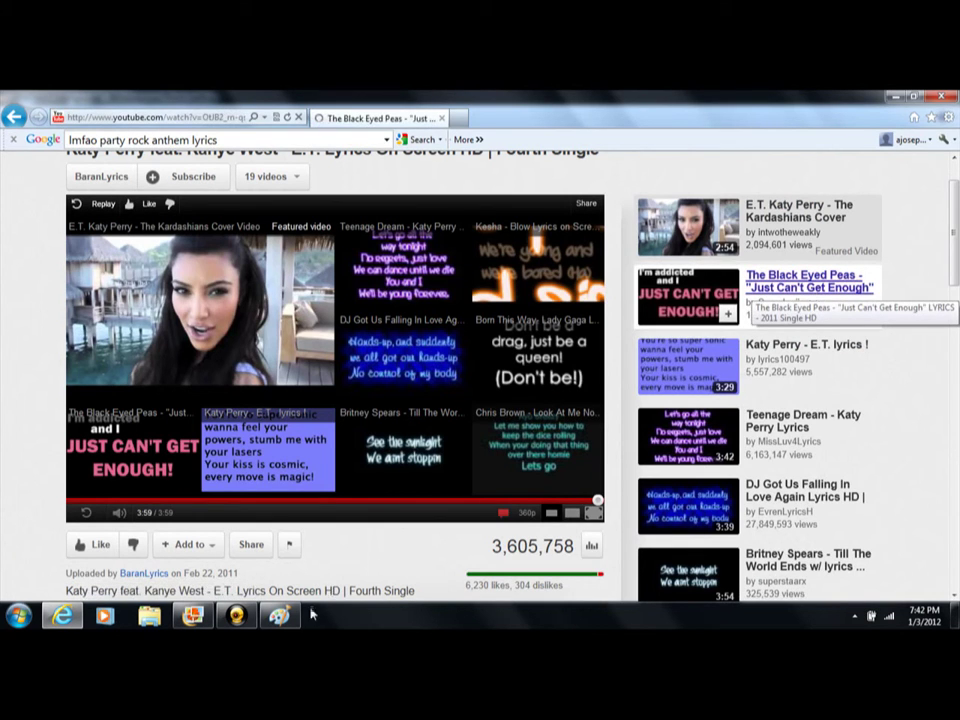
# Return to Paint and draw the matching right-hand arm with two straight black lines converging below the heart.
pyautogui.click(279, 615)
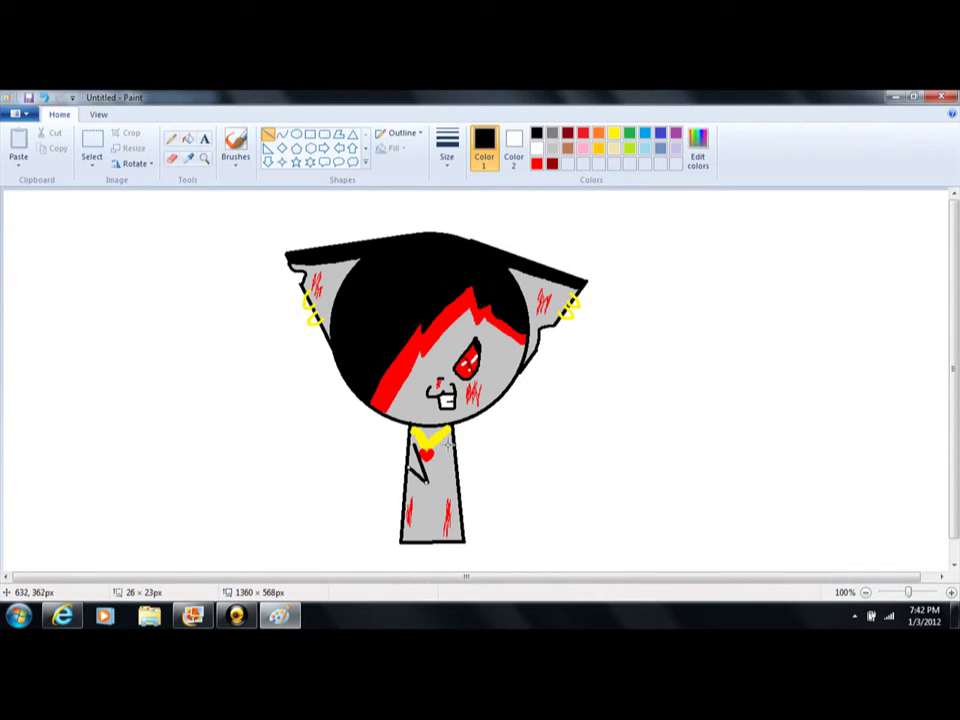
pyautogui.moveTo(448, 444); pyautogui.dragTo(433, 475)
pyautogui.moveTo(455, 467); pyautogui.dragTo(448, 478)
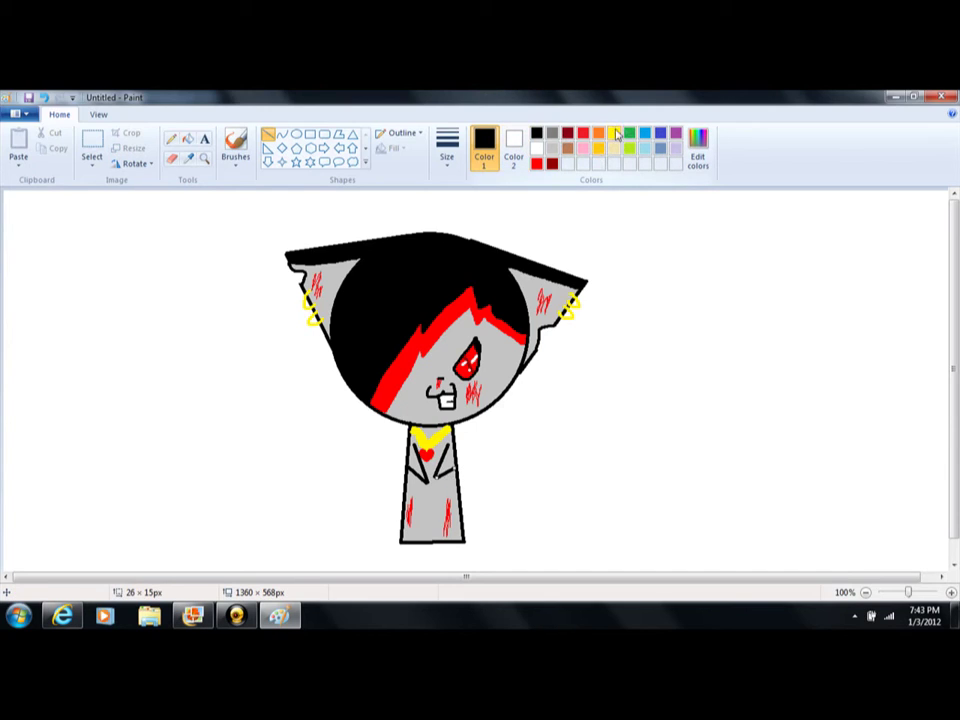
# Draw yellow bracelets around both arms near their tips with the Pencil at the thickest size.
pyautogui.click(172, 140)
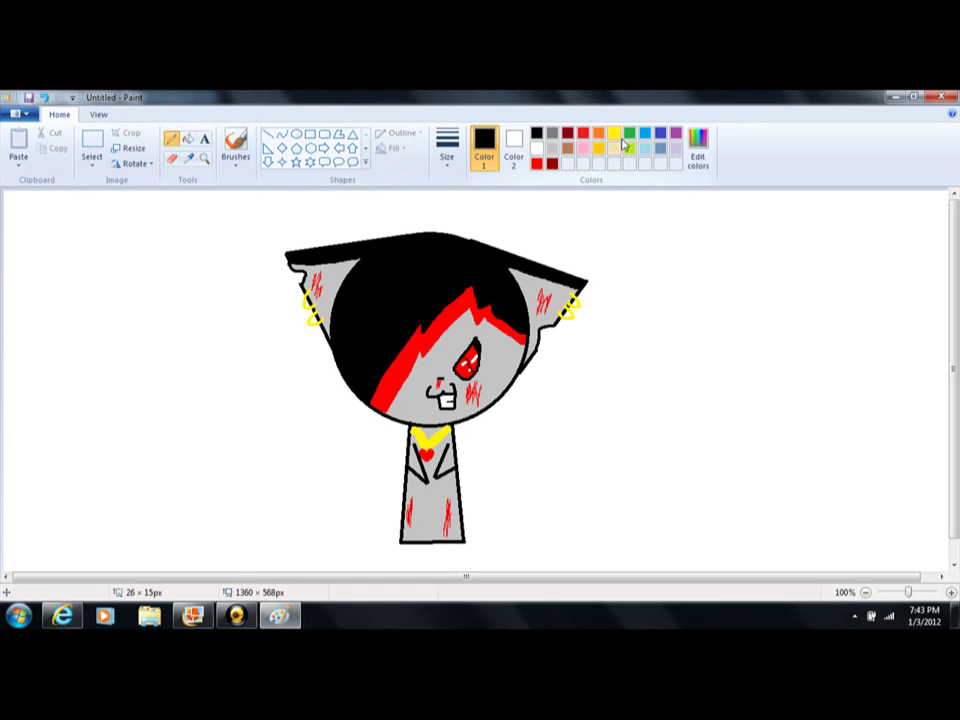
pyautogui.click(614, 133)
pyautogui.click(447, 158)
pyautogui.click(467, 271)
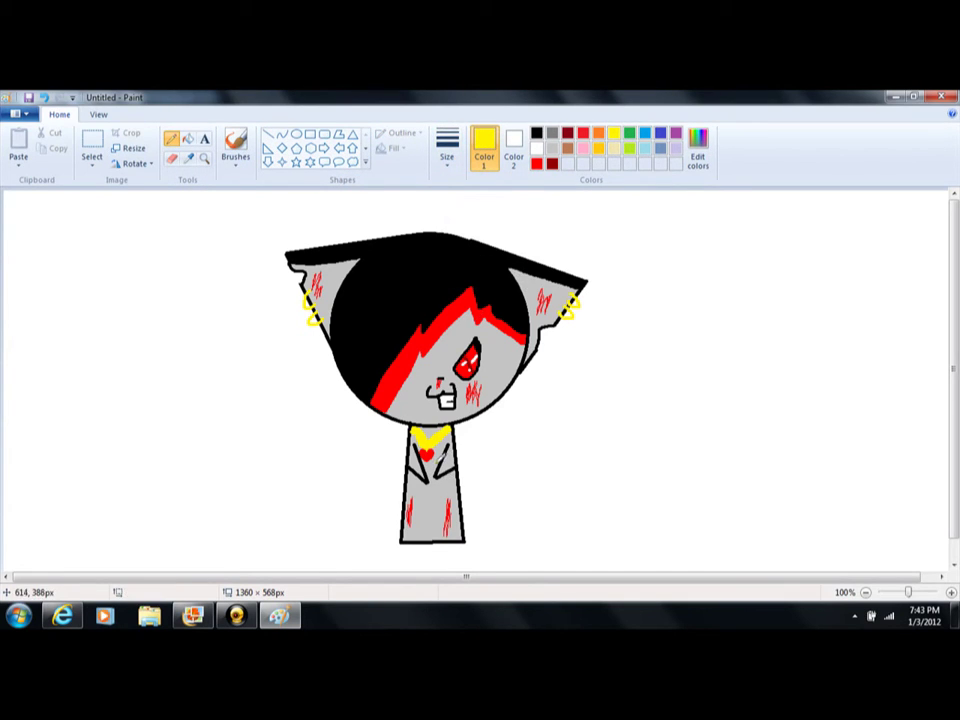
pyautogui.moveTo(436, 466); pyautogui.dragTo(443, 479)
# Check the cat reference picture in Windows Live Photo Gallery and return to the Paint drawing.
pyautogui.click(280, 617)
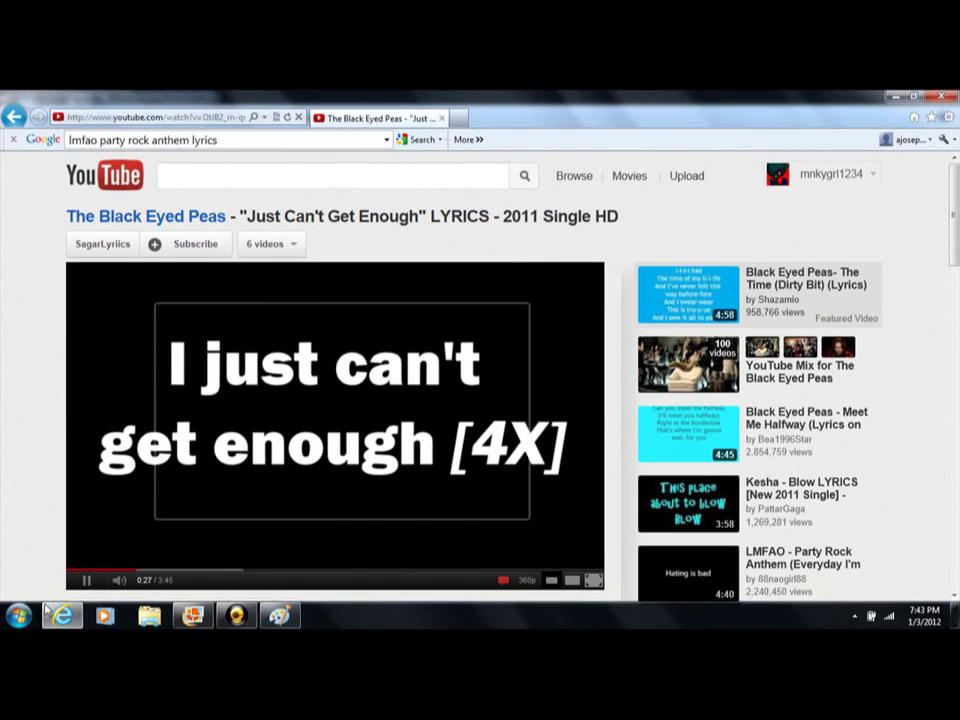
pyautogui.click(190, 617)
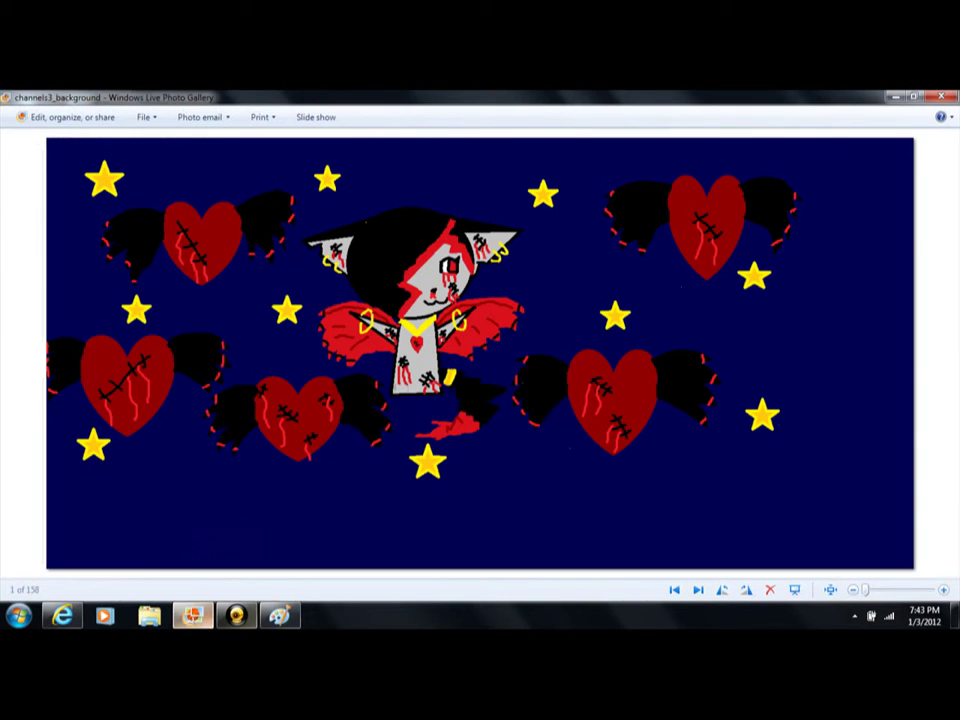
pyautogui.click(282, 620)
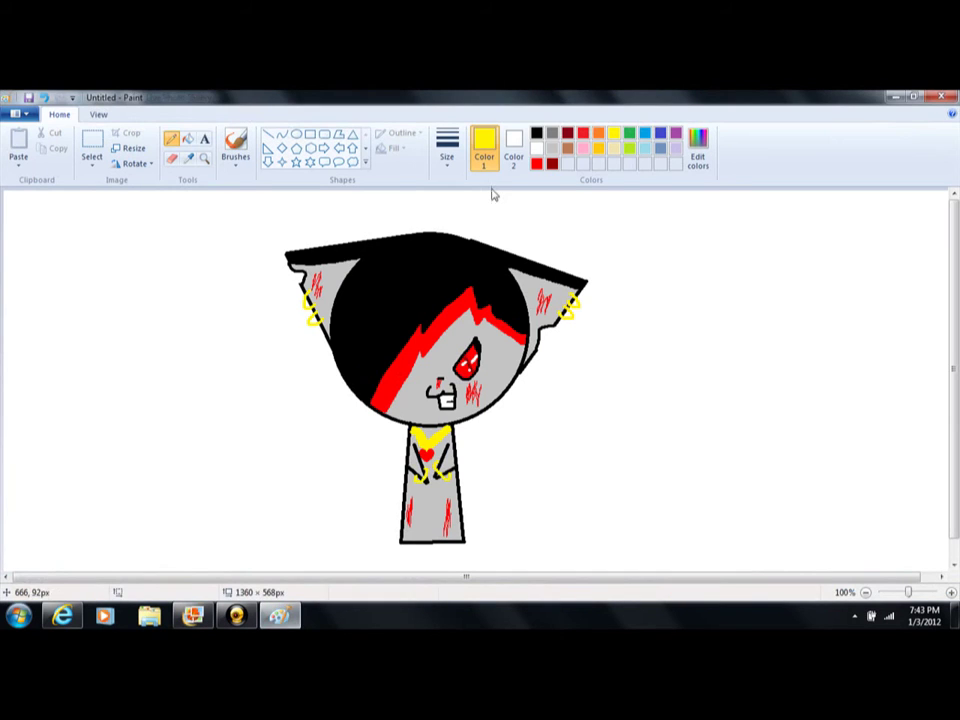
# Scribble red blood marks on both arms, the hair, the face and the ear tops with the Pencil at the thinnest size.
pyautogui.click(172, 138)
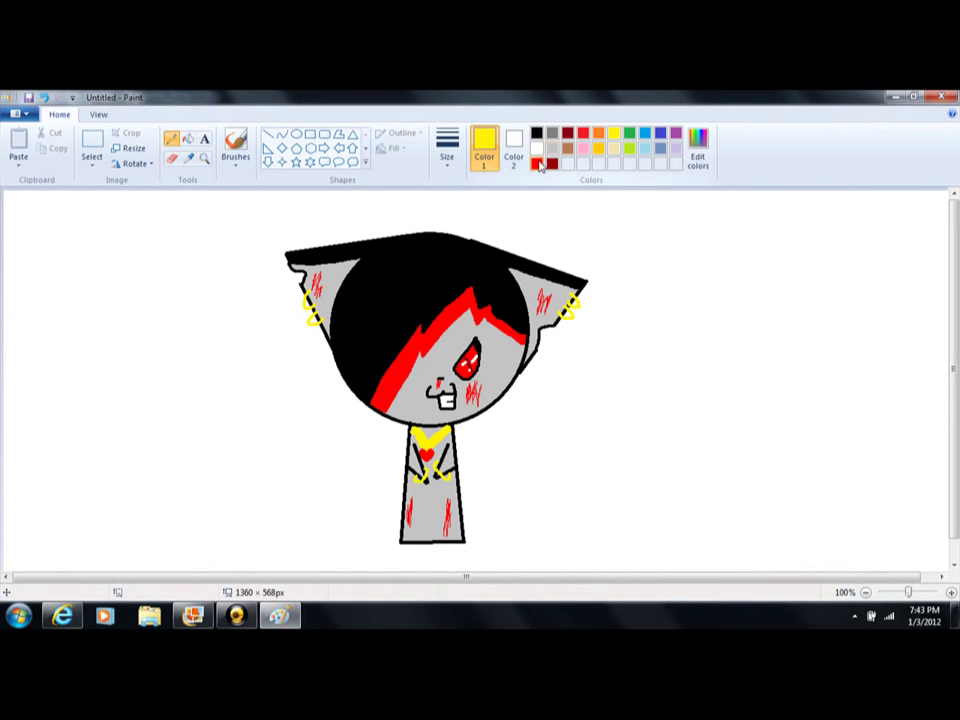
pyautogui.click(583, 132)
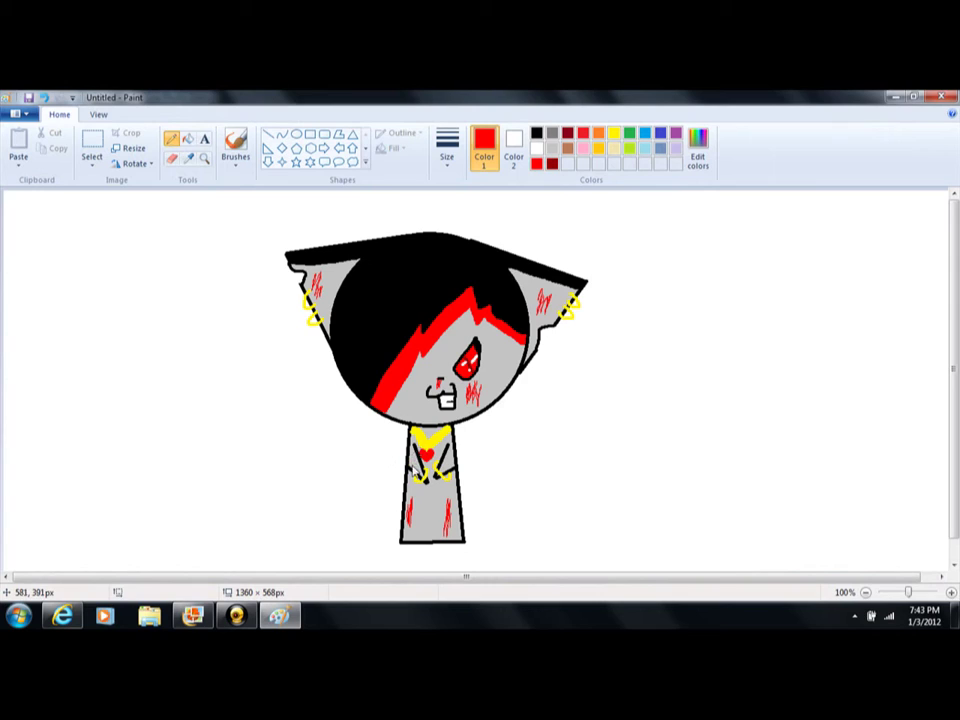
pyautogui.click(447, 150)
pyautogui.click(454, 189)
pyautogui.moveTo(383, 300)
pyautogui.mouseDown()
pyautogui.moveTo(376, 336)
pyautogui.moveTo(391, 338)
pyautogui.mouseUp()
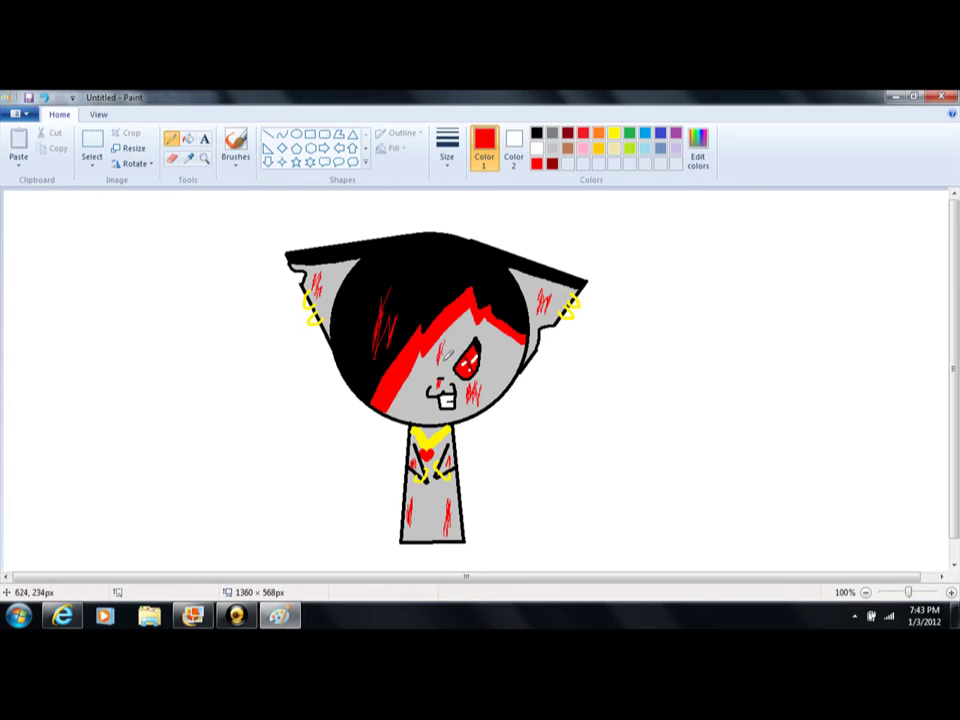
pyautogui.moveTo(452, 258); pyautogui.dragTo(444, 285)
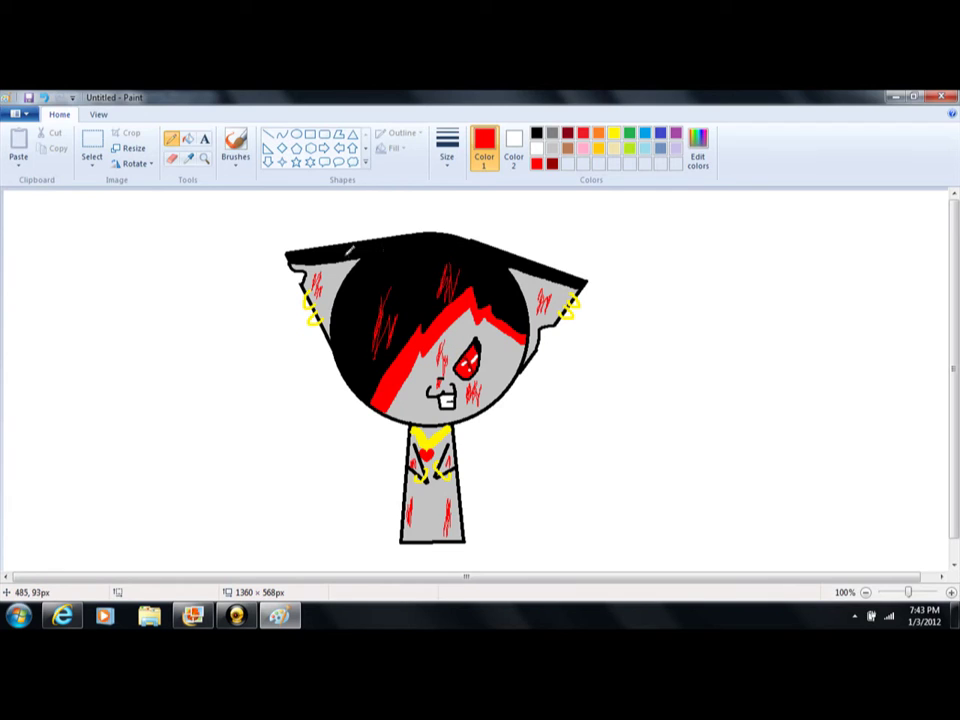
pyautogui.moveTo(343, 258); pyautogui.dragTo(333, 276)
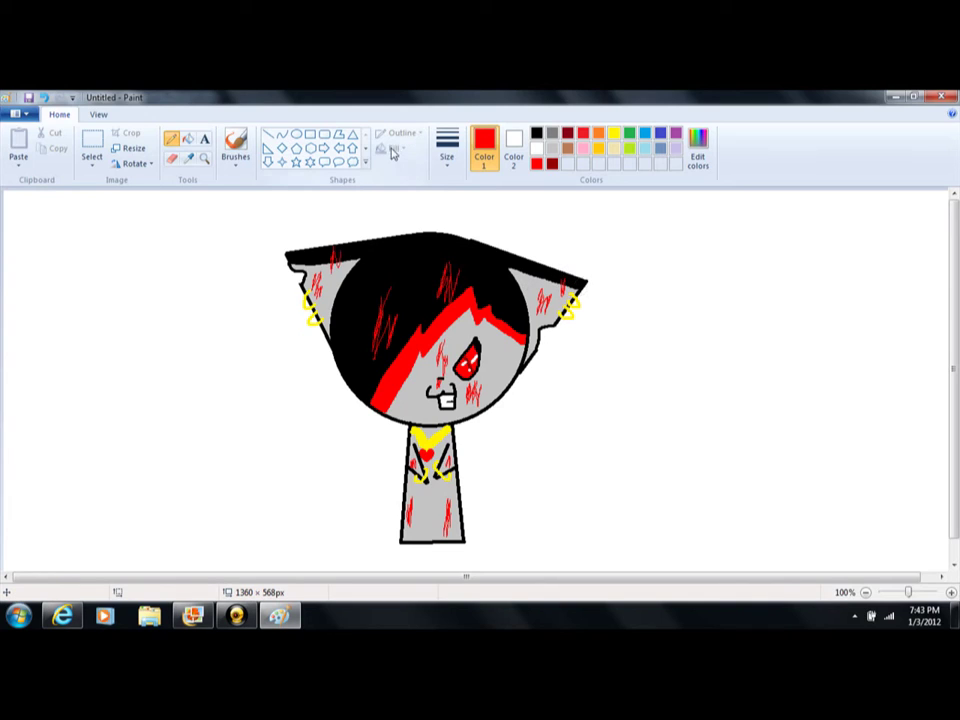
# Draw a jagged, pointed tail beside the body's lower edge in black at the thickest Pencil size and fill it black.
pyautogui.click(449, 155)
pyautogui.click(480, 270)
pyautogui.click(535, 132)
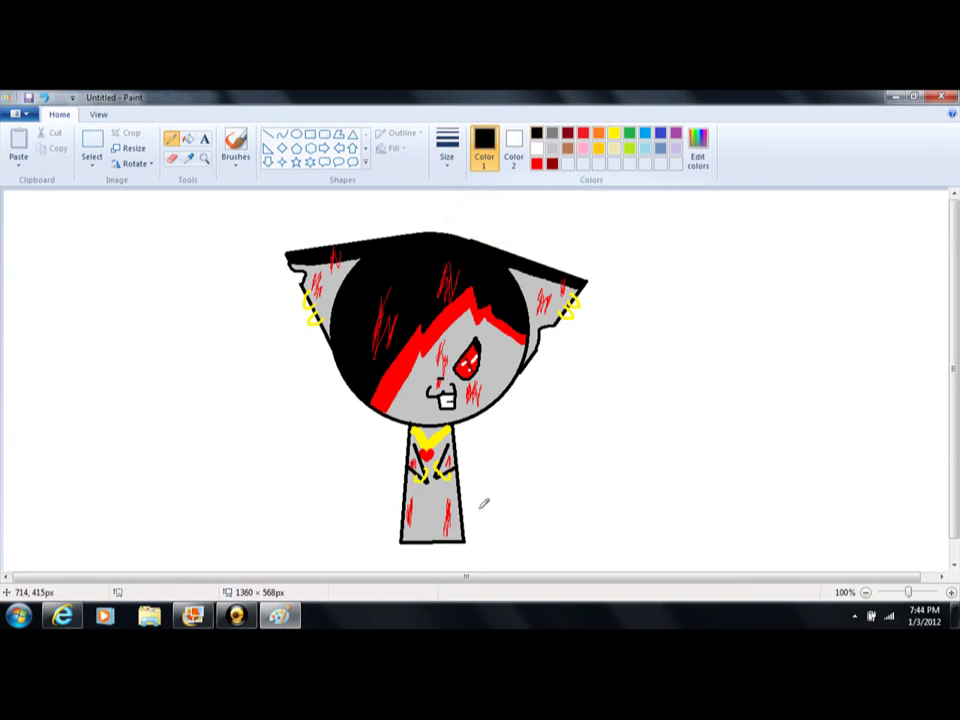
pyautogui.moveTo(464, 512)
pyautogui.mouseDown()
pyautogui.moveTo(527, 474)
pyautogui.moveTo(515, 523)
pyautogui.moveTo(477, 537)
pyautogui.mouseUp()
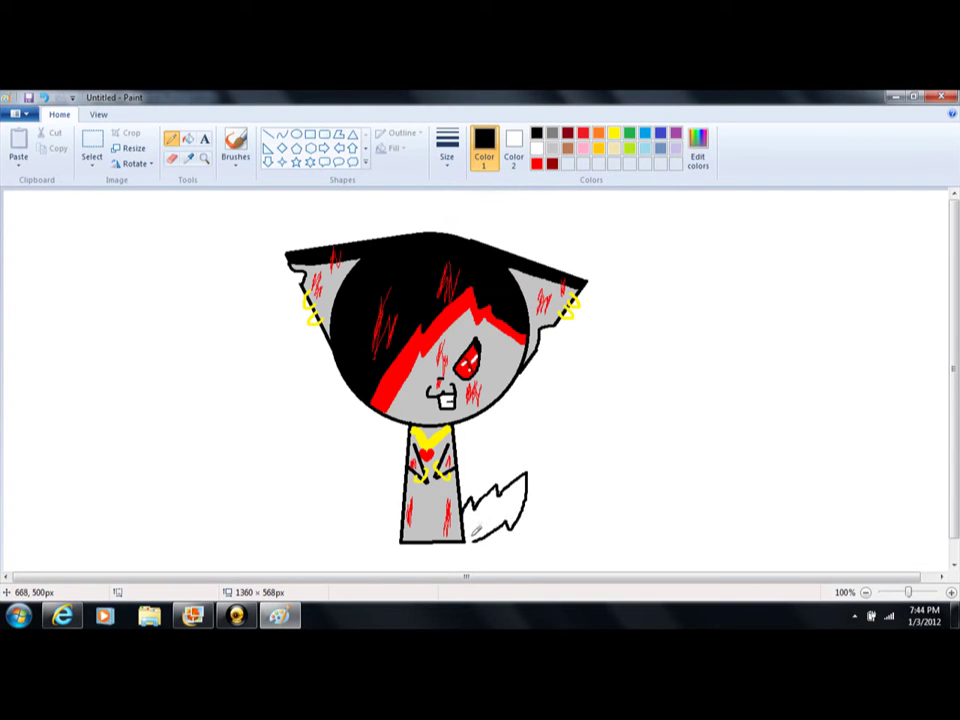
pyautogui.click(278, 616)
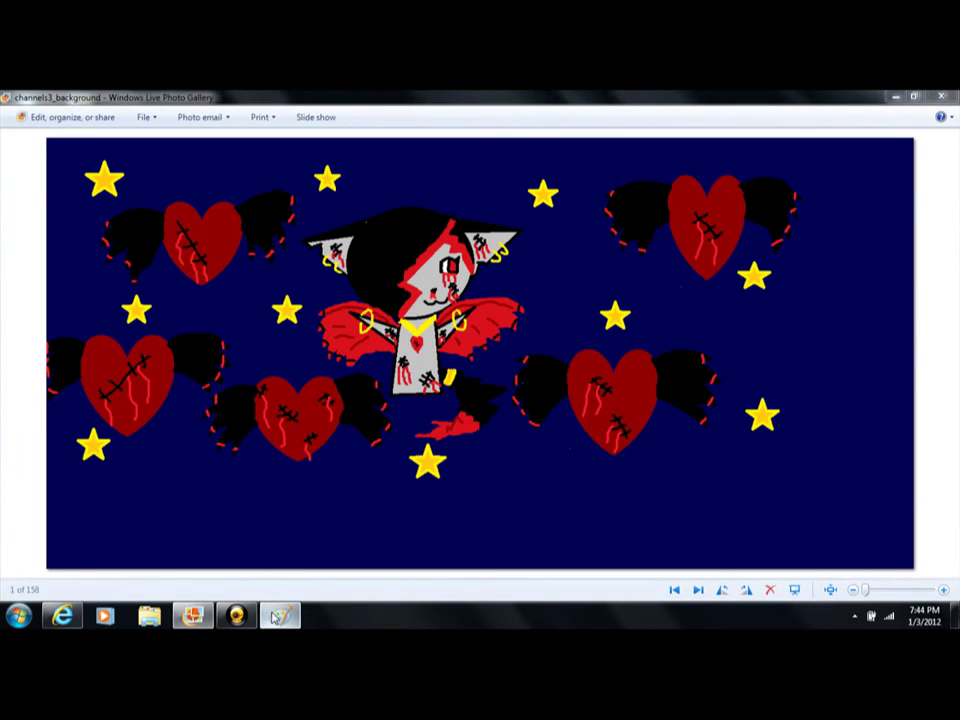
pyautogui.moveTo(281, 621)
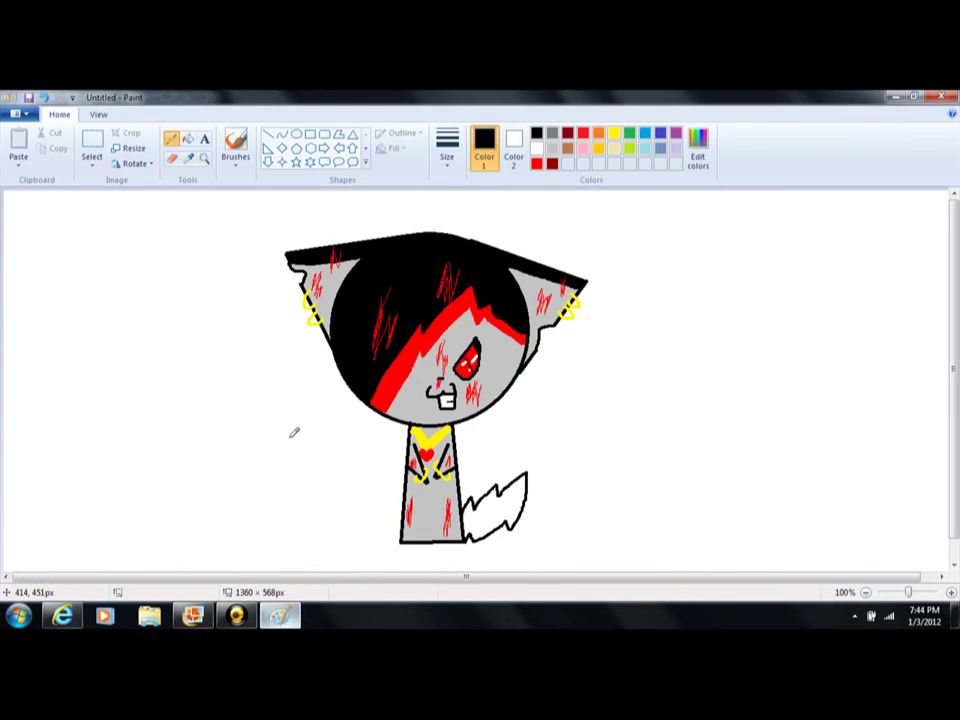
pyautogui.click(188, 138)
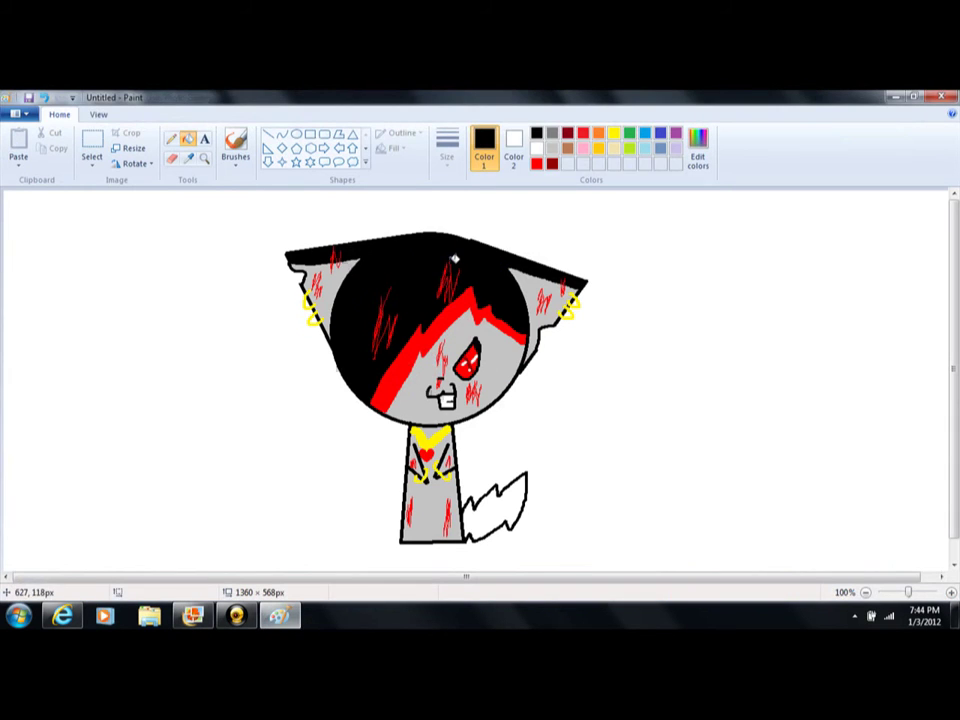
pyautogui.click(497, 500)
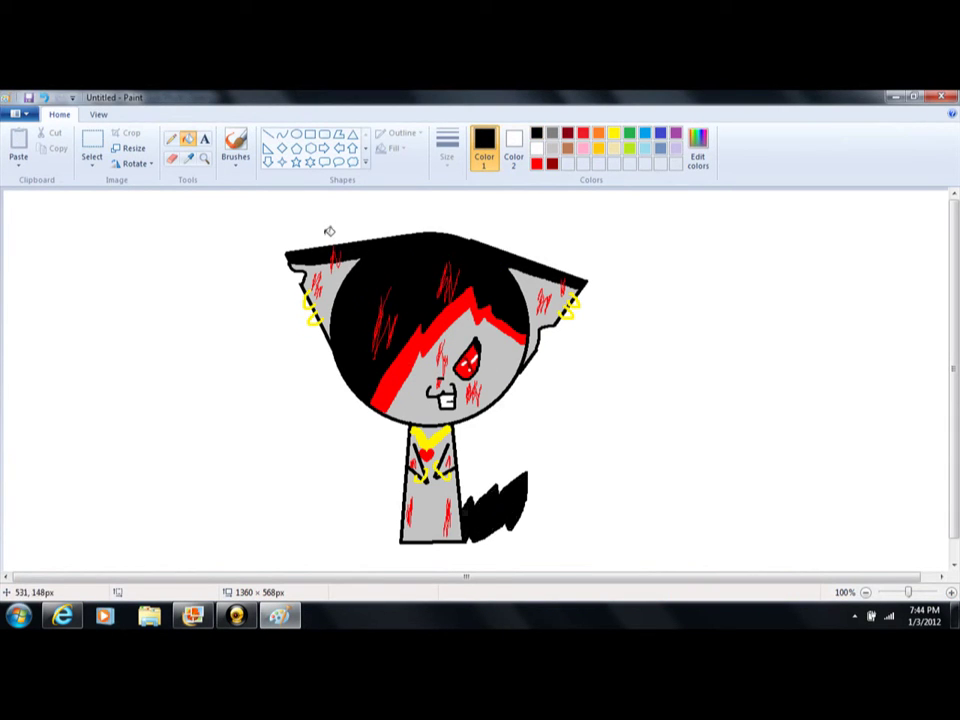
# Try to color the tail tip red by drawing a red zigzag across the tail and filling the area beyond it.
pyautogui.click(171, 138)
pyautogui.click(537, 163)
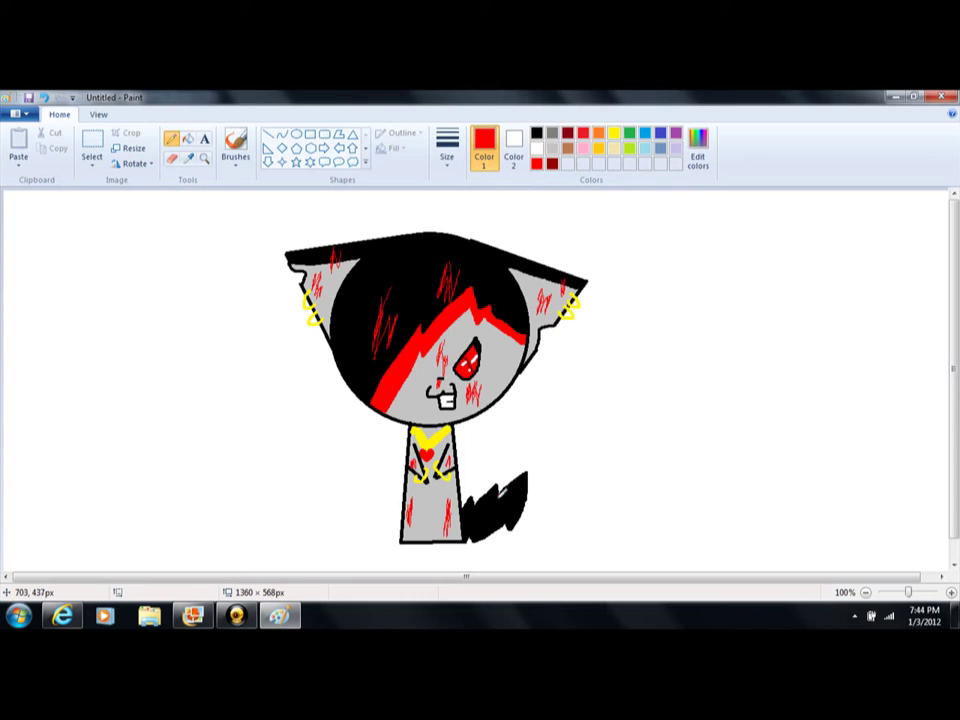
pyautogui.moveTo(499, 493); pyautogui.dragTo(506, 518)
pyautogui.click(188, 138)
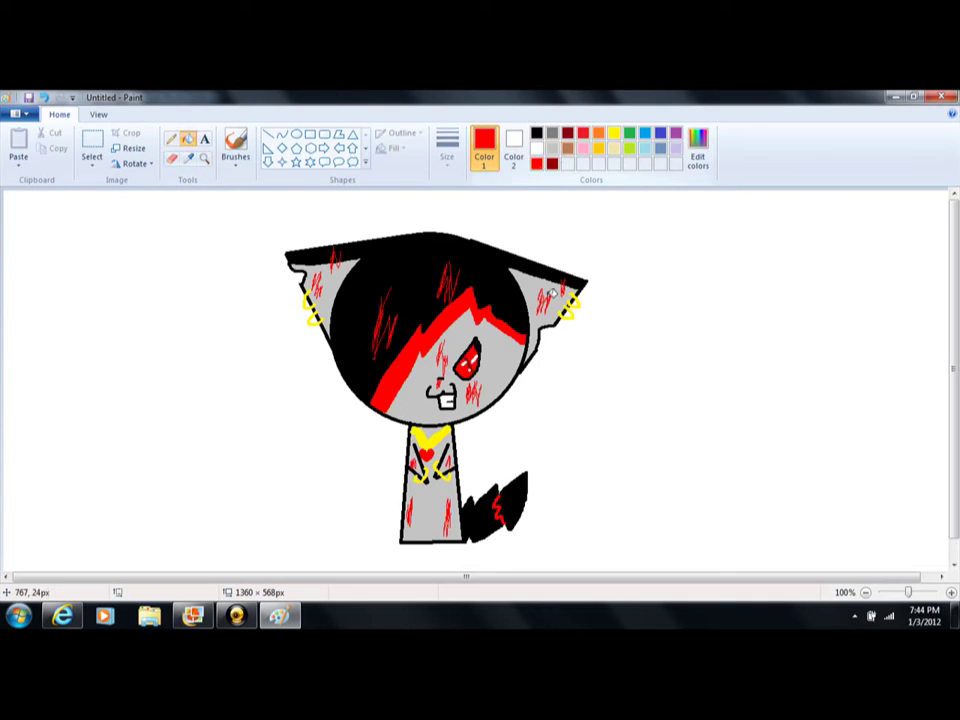
pyautogui.click(519, 508)
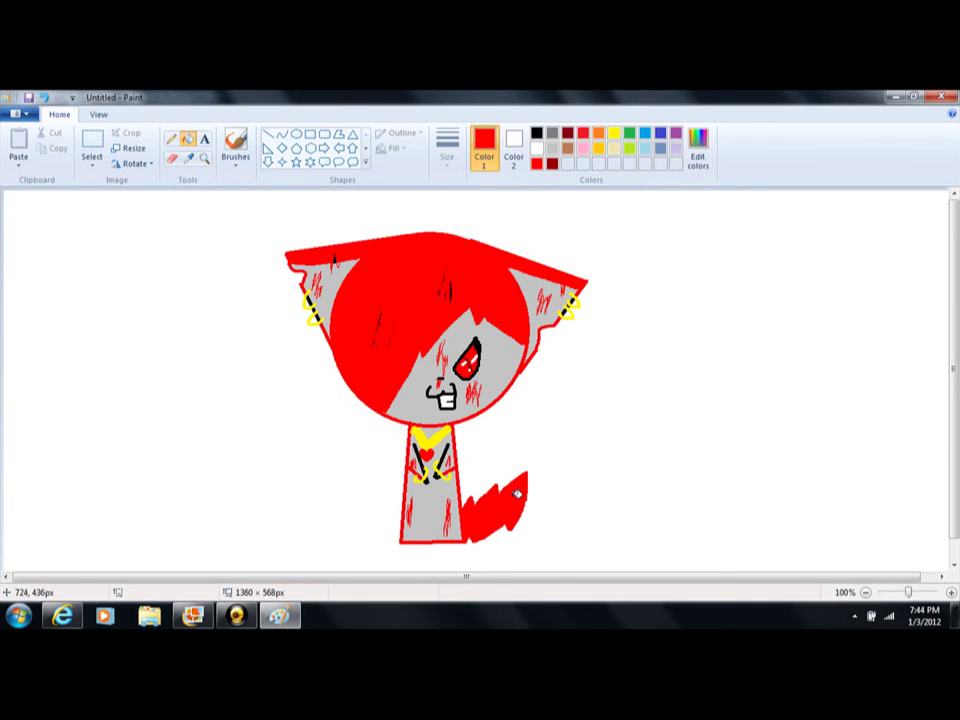
# Refill the hair, outlines and tail black, and redraw the jagged streak along the fringe as a red outline filled red.
pyautogui.click(537, 133)
pyautogui.click(444, 274)
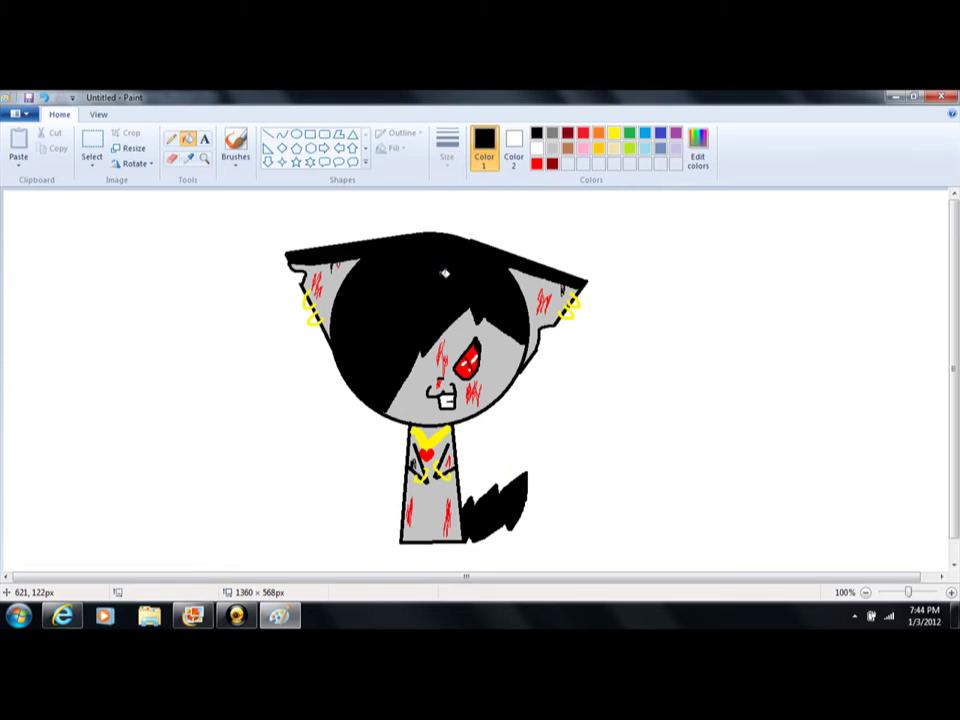
pyautogui.click(171, 138)
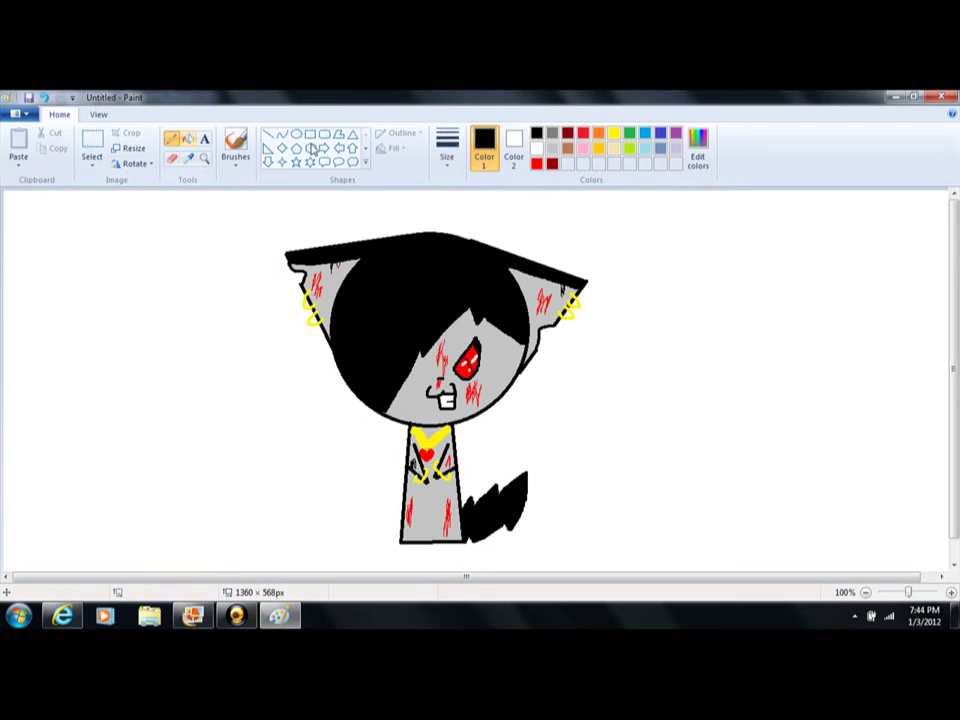
pyautogui.click(537, 163)
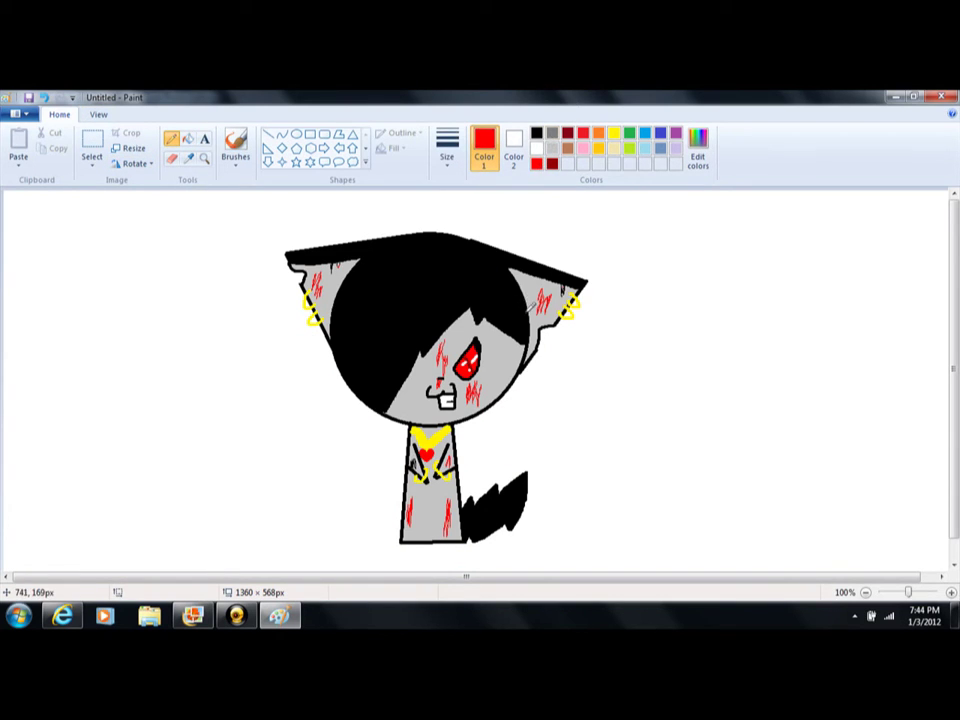
pyautogui.moveTo(517, 314)
pyautogui.mouseDown()
pyautogui.moveTo(475, 310)
pyautogui.moveTo(468, 293)
pyautogui.moveTo(458, 297)
pyautogui.moveTo(415, 329)
pyautogui.moveTo(380, 387)
pyautogui.mouseUp()
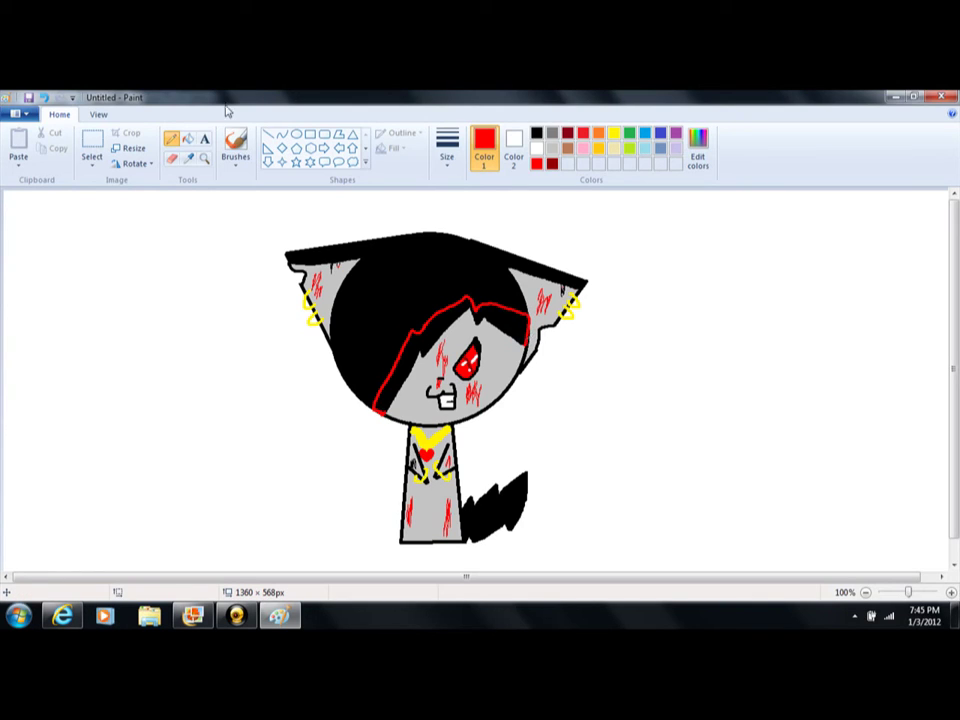
pyautogui.click(188, 138)
pyautogui.click(454, 313)
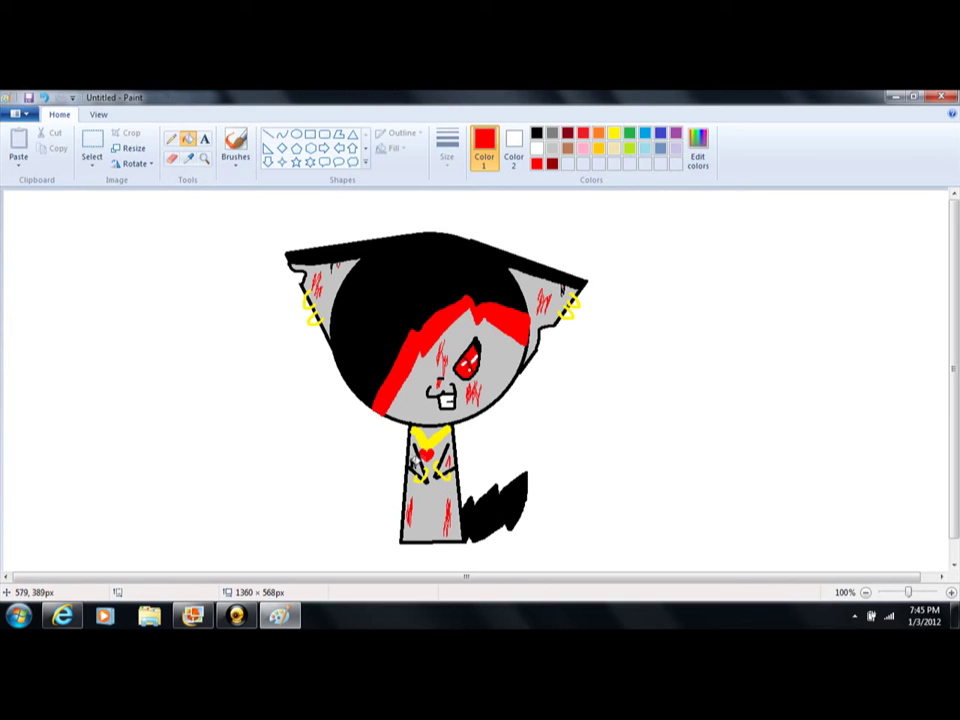
# Try to fill the left-hand arm's mark red, and restore the outlines and tail to black with Pencil touch-ups at the streak's ends and a fill.
pyautogui.click(416, 466)
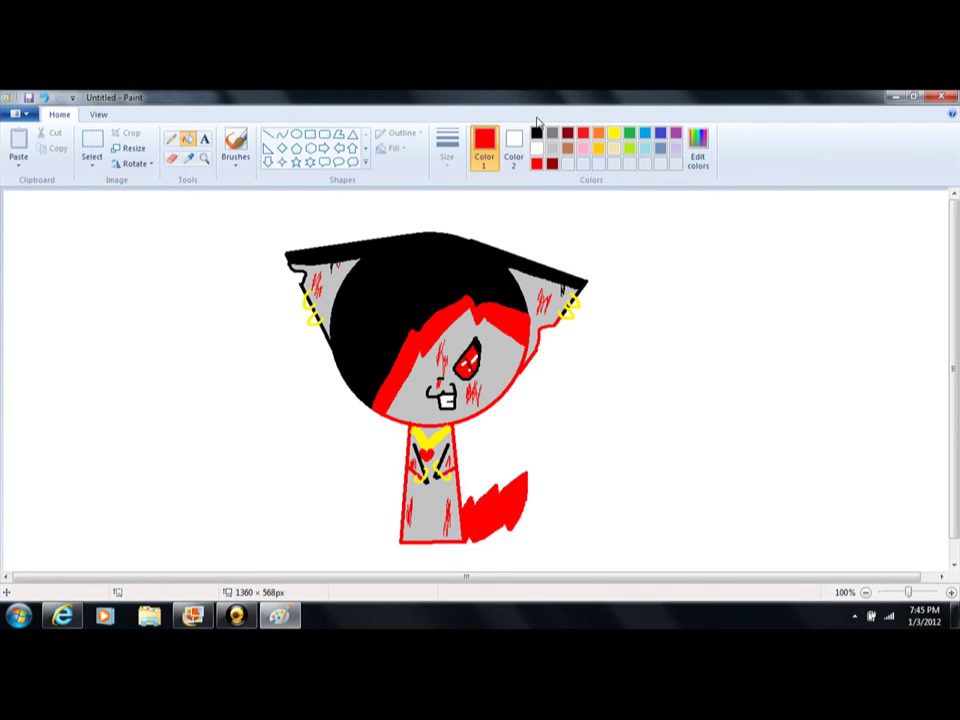
pyautogui.click(171, 138)
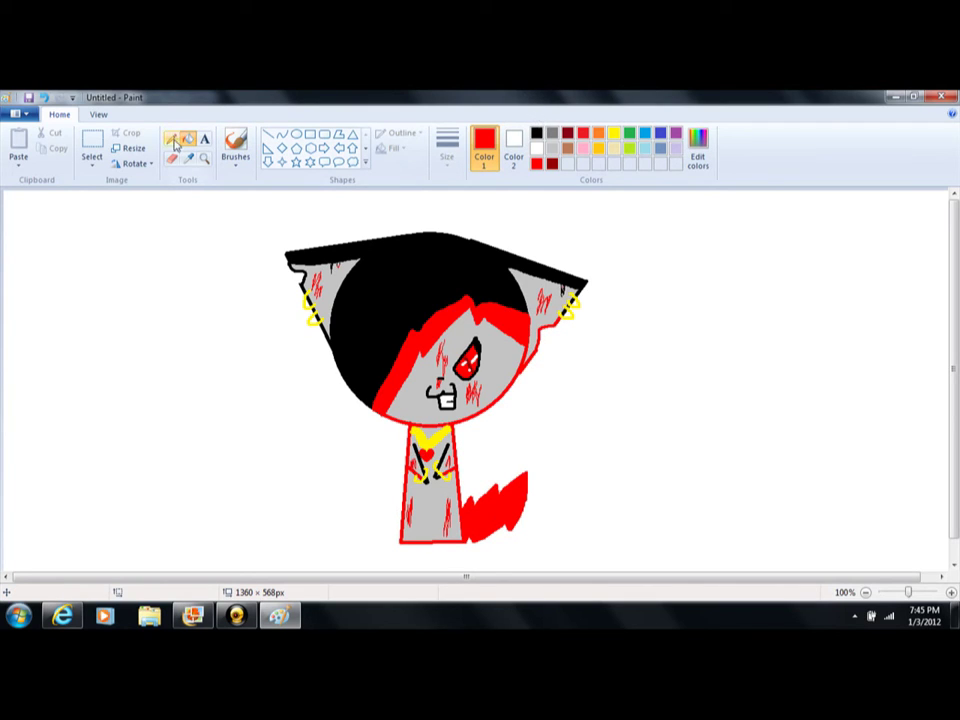
pyautogui.click(537, 132)
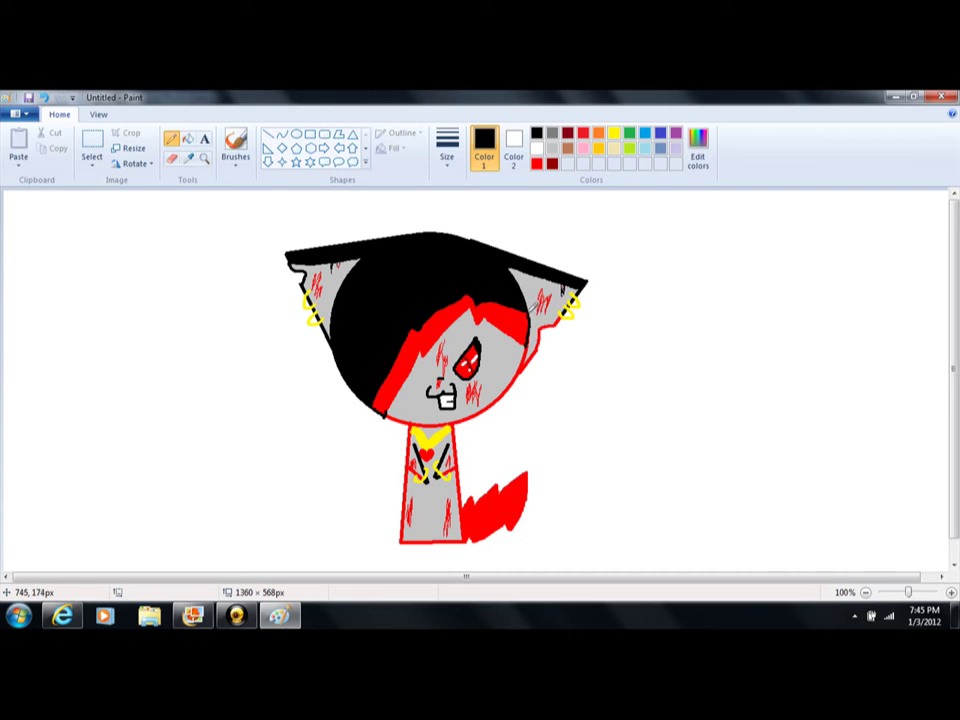
pyautogui.click(188, 138)
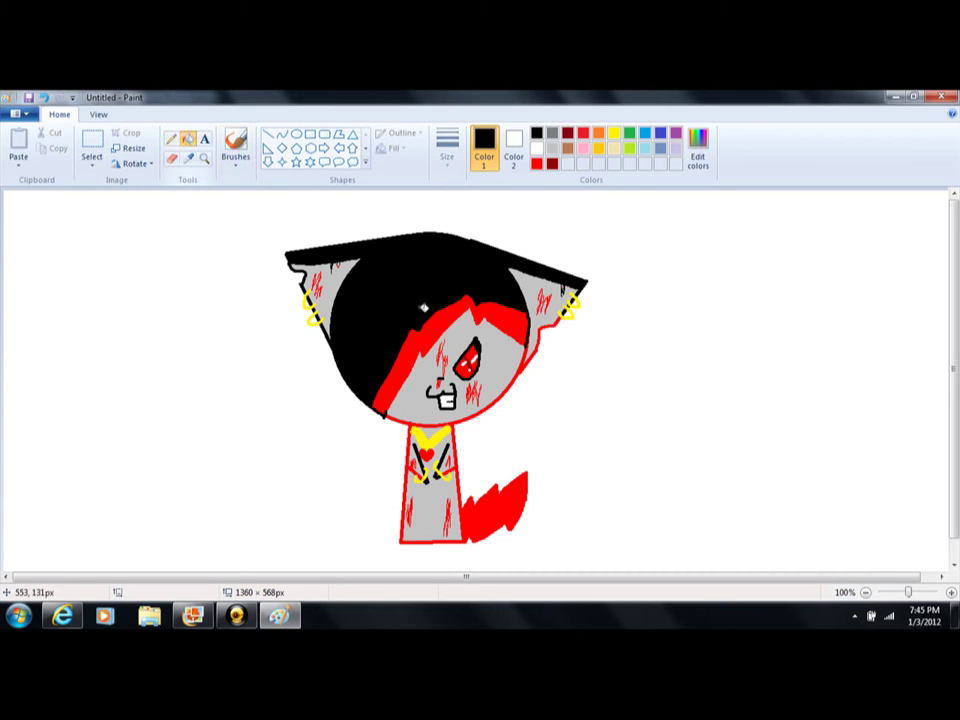
pyautogui.click(502, 506)
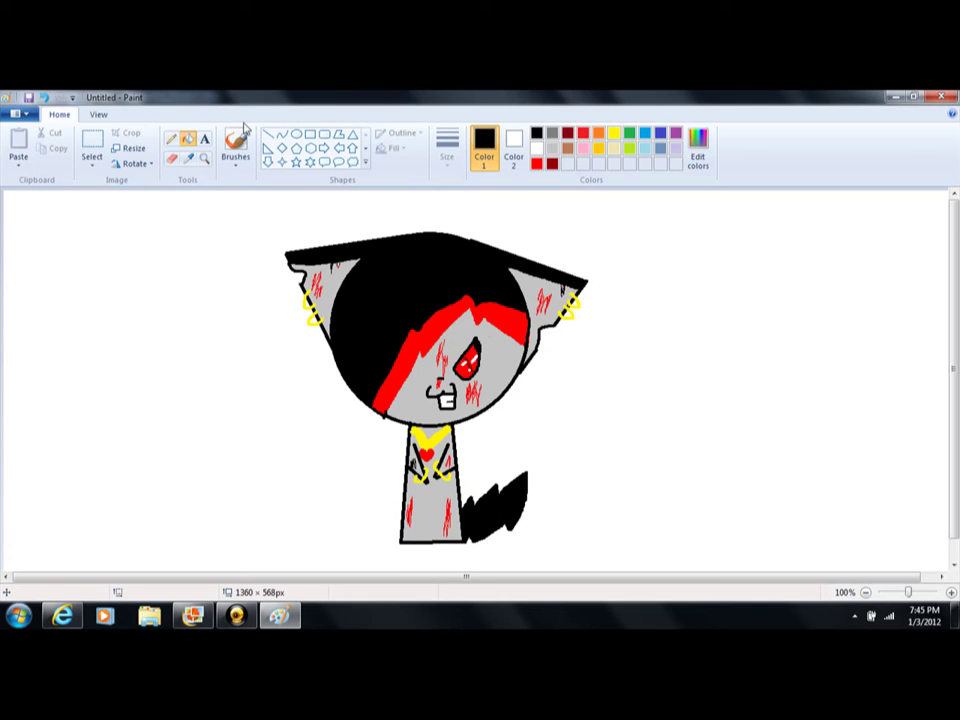
# Redraw the blood mark on the left-hand arm in red with the Pencil at the thinnest size.
pyautogui.click(171, 138)
pyautogui.click(450, 158)
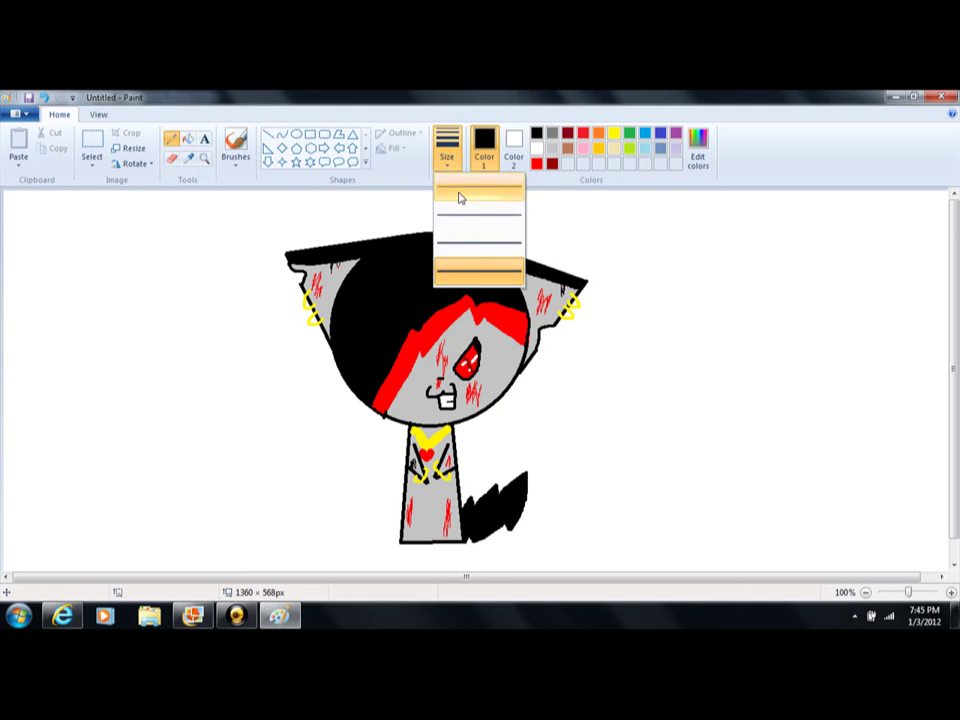
pyautogui.click(456, 197)
pyautogui.click(514, 145)
pyautogui.click(536, 163)
pyautogui.click(536, 147)
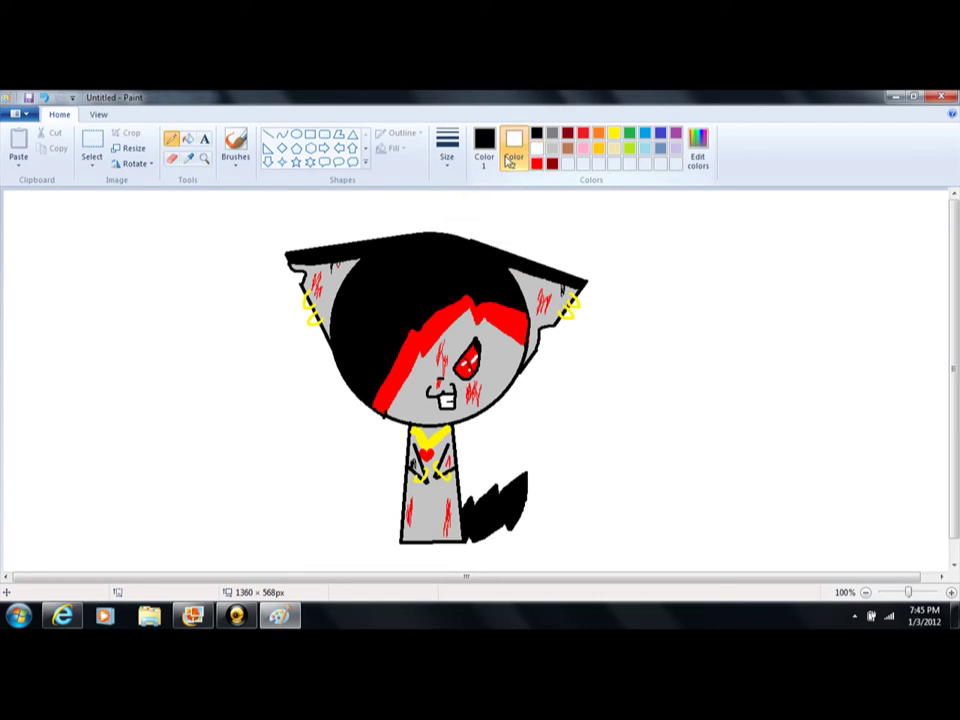
pyautogui.click(484, 150)
pyautogui.click(536, 163)
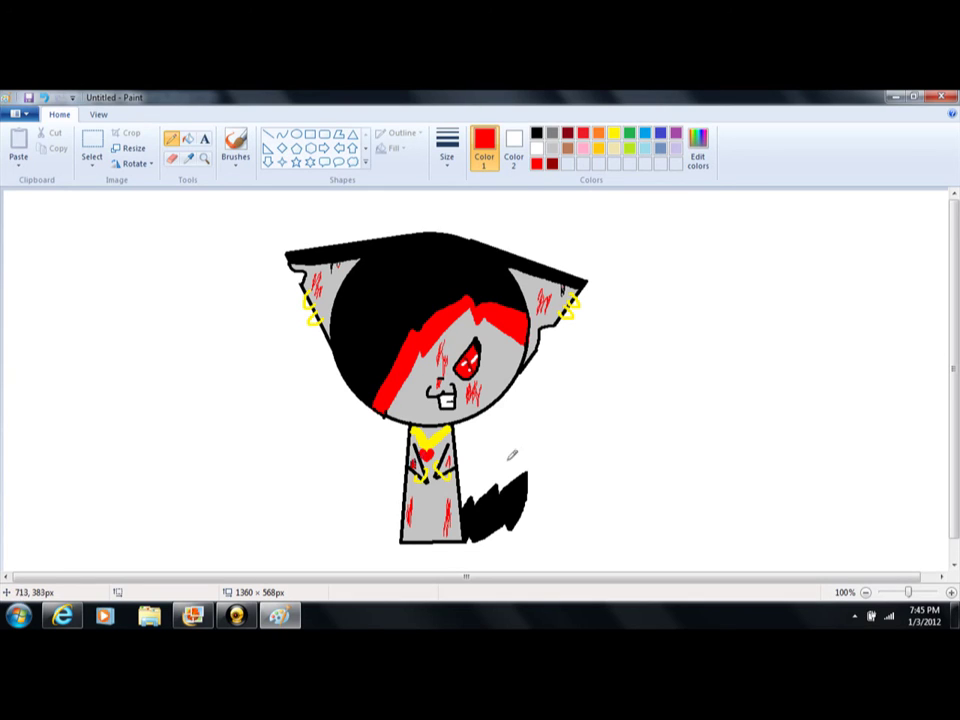
# Draw a red zigzag line across the middle of the tail at the thickest size and fill the tail tip red.
pyautogui.click(447, 152)
pyautogui.click(469, 267)
pyautogui.moveTo(503, 503)
pyautogui.mouseDown()
pyautogui.moveTo(504, 516)
pyautogui.moveTo(503, 490)
pyautogui.mouseUp()
pyautogui.click(188, 138)
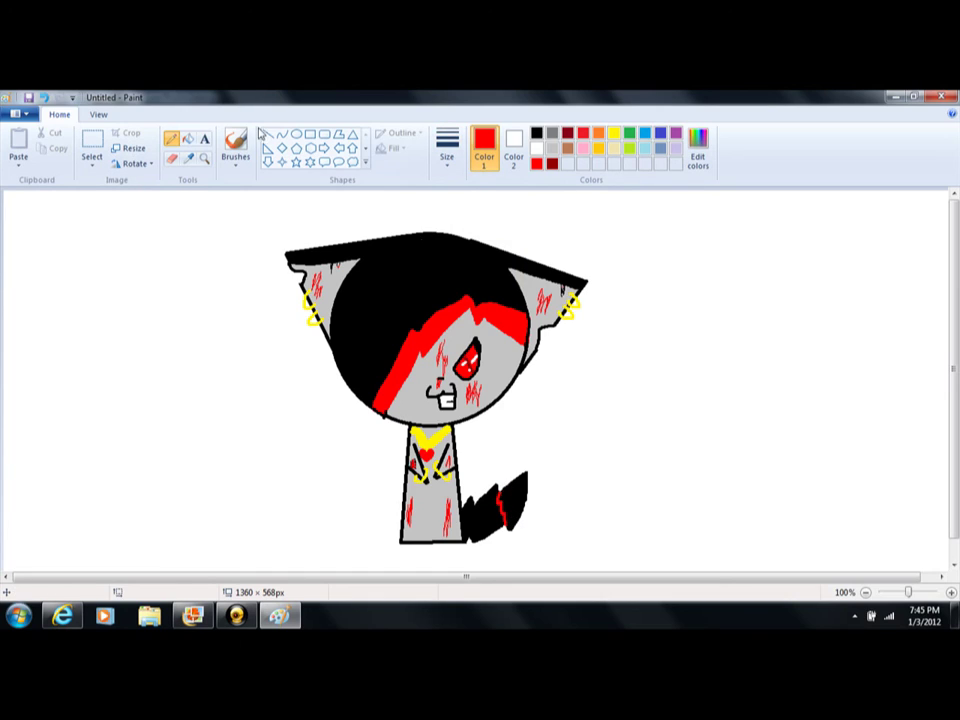
pyautogui.click(505, 483)
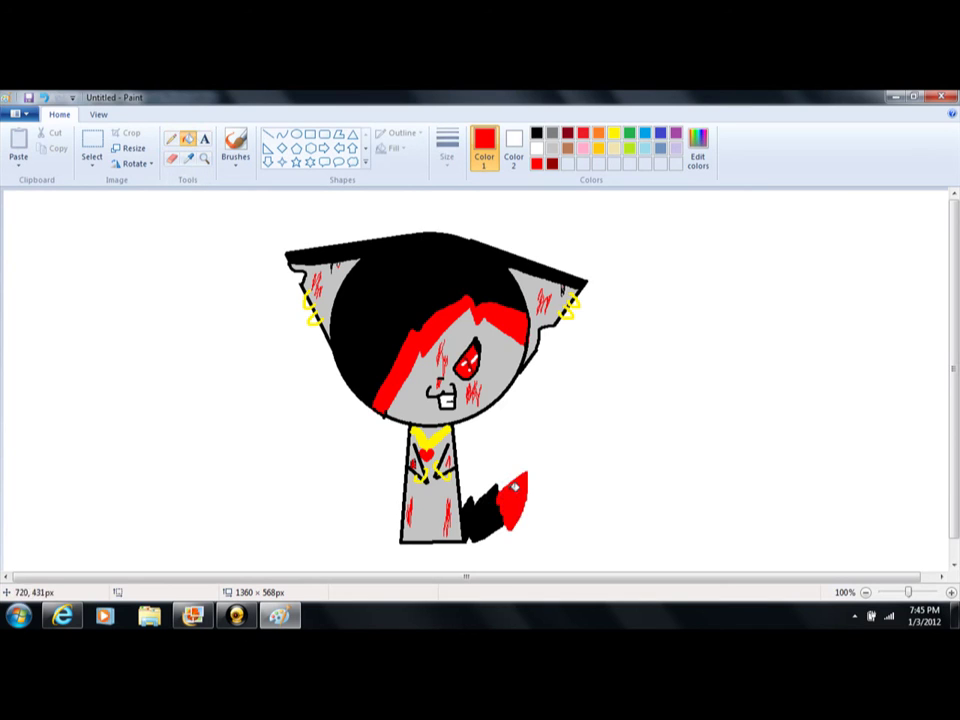
# Try to outline a yellow band at the tail's base with the Pencil and fill it, and refill the tail black.
pyautogui.click(615, 138)
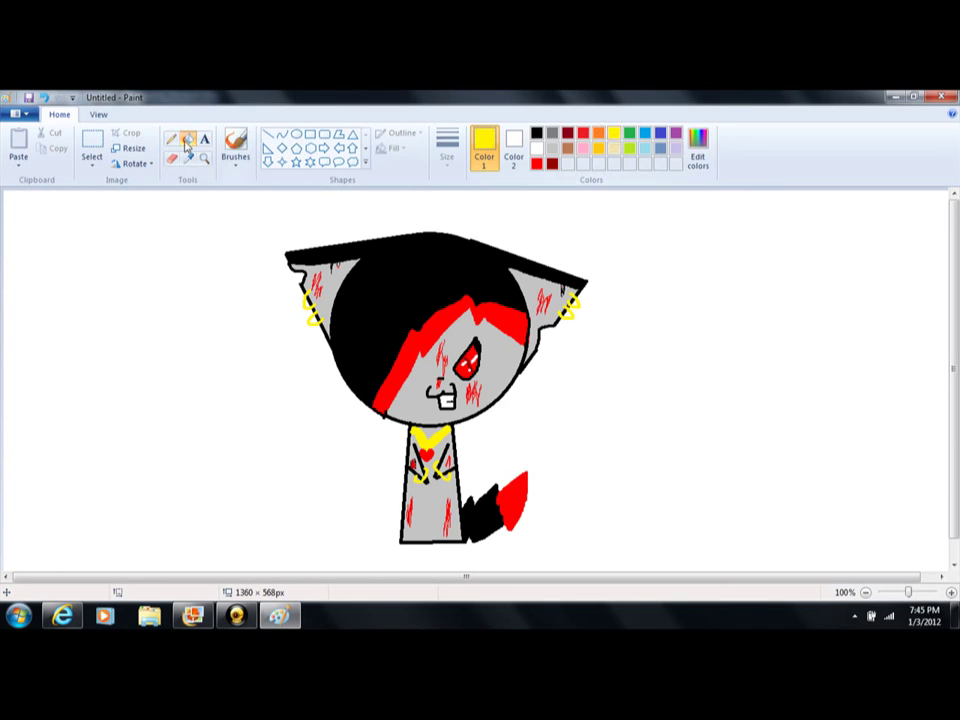
pyautogui.click(171, 138)
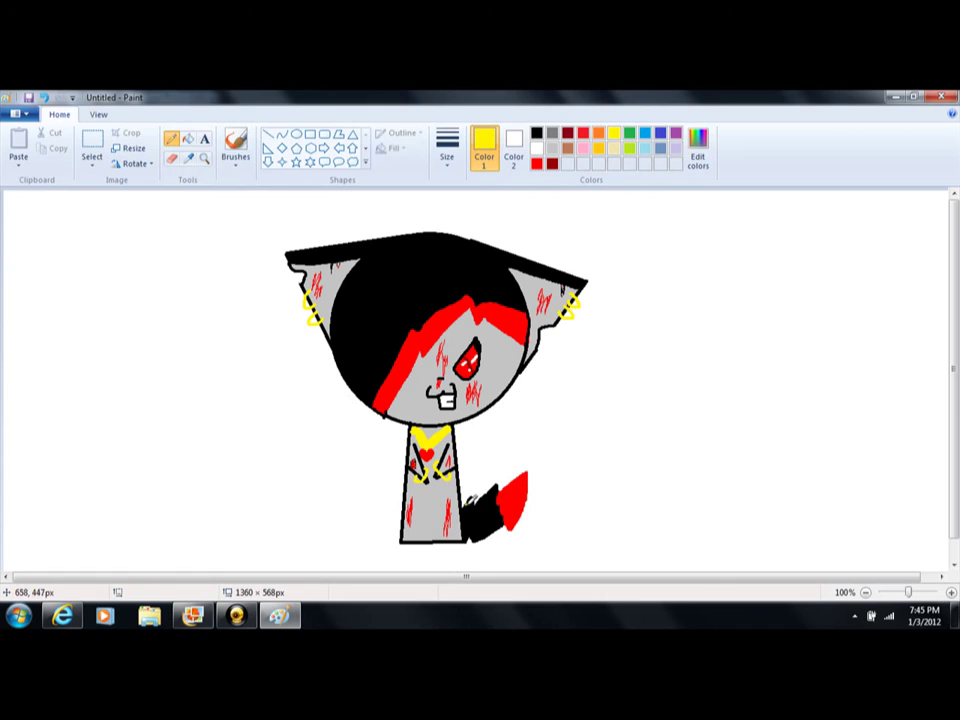
pyautogui.moveTo(470, 509); pyautogui.dragTo(478, 532)
pyautogui.click(188, 138)
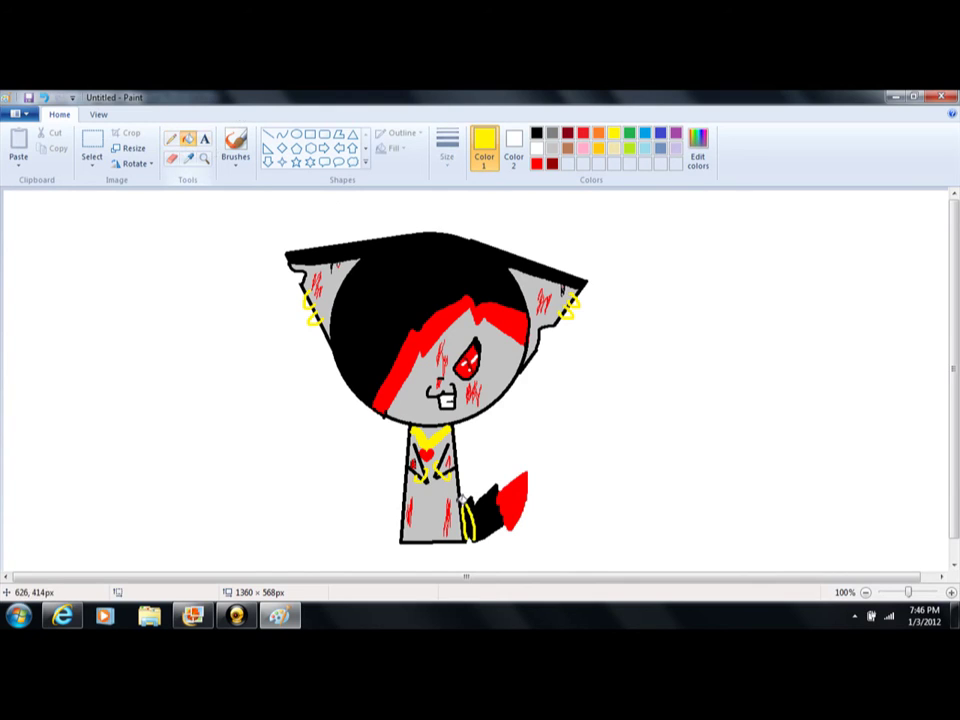
pyautogui.click(473, 513)
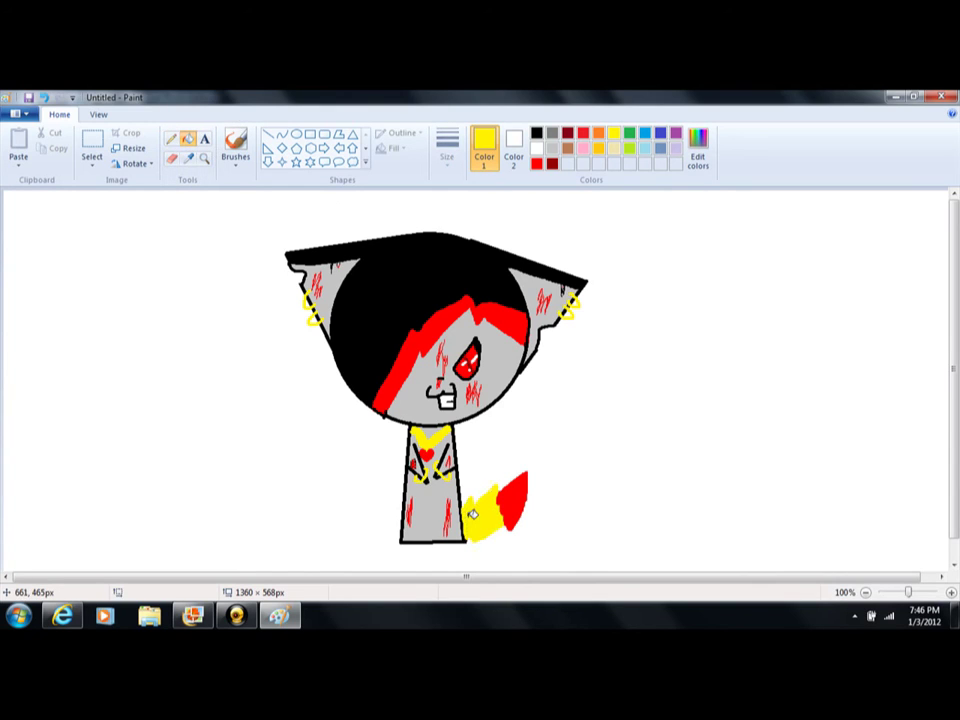
pyautogui.click(540, 134)
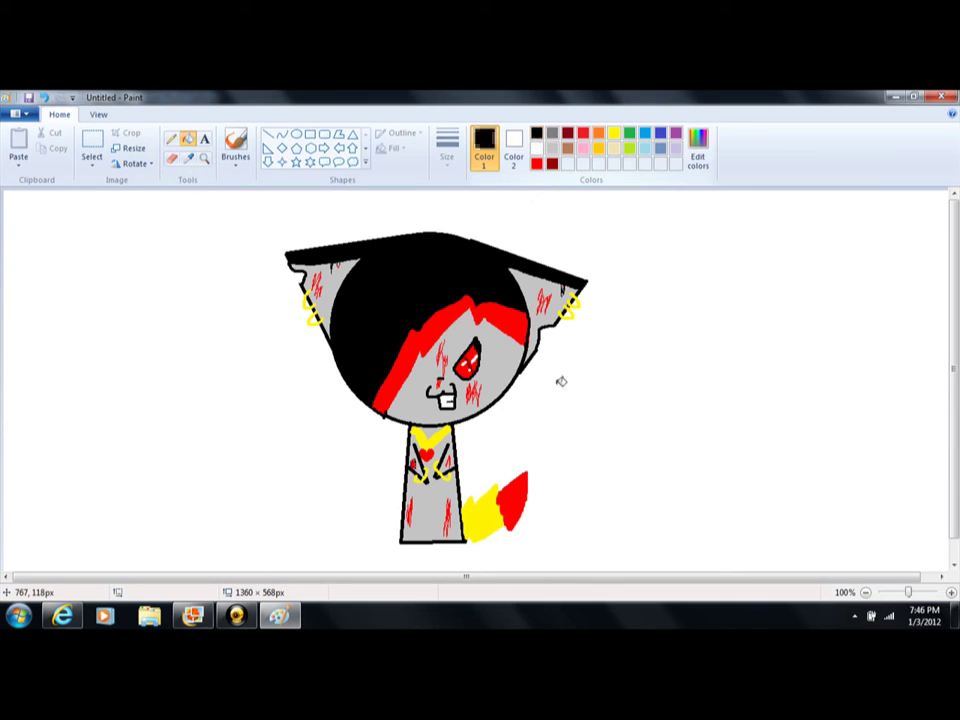
pyautogui.click(492, 513)
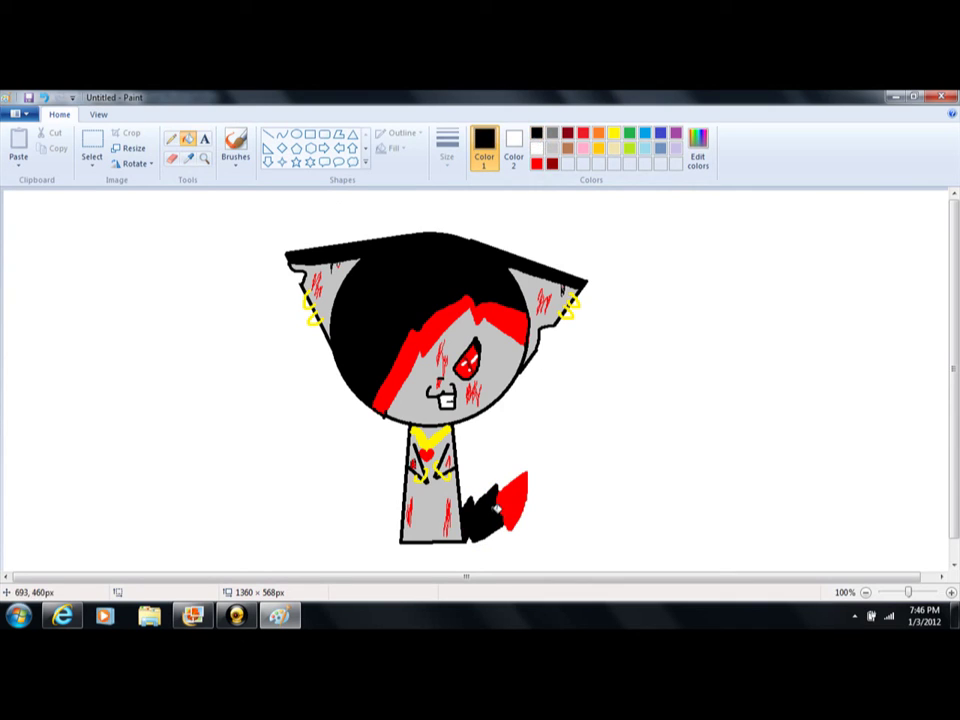
# Draw a yellow band across the base of the tail with the Line shape at the thickest size, about 7 × 43 px.
pyautogui.click(614, 133)
pyautogui.click(268, 133)
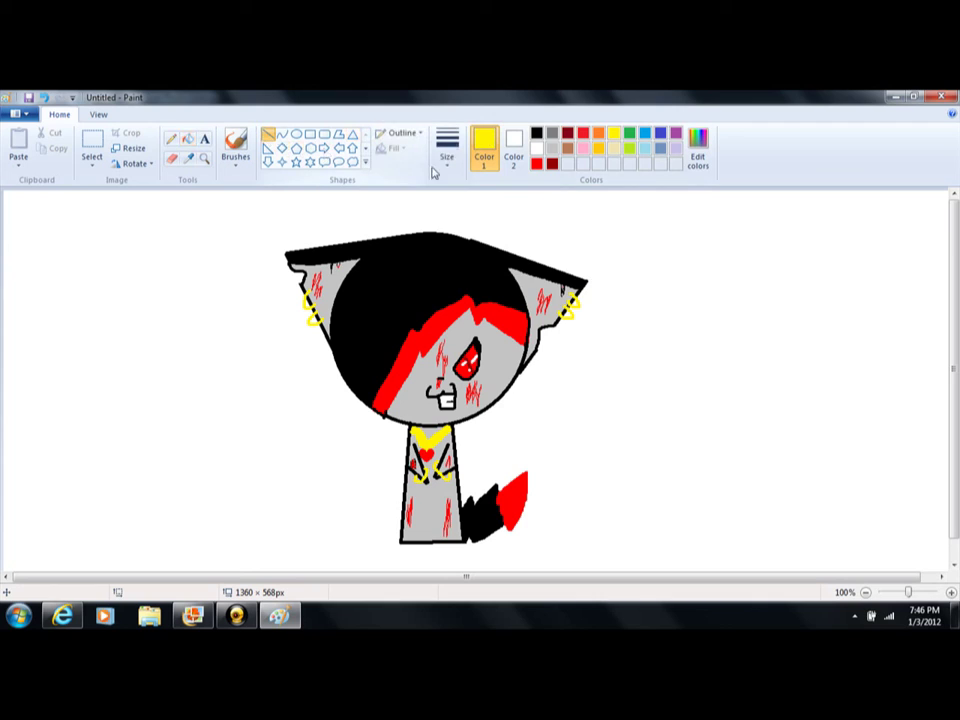
pyautogui.click(447, 150)
pyautogui.click(478, 270)
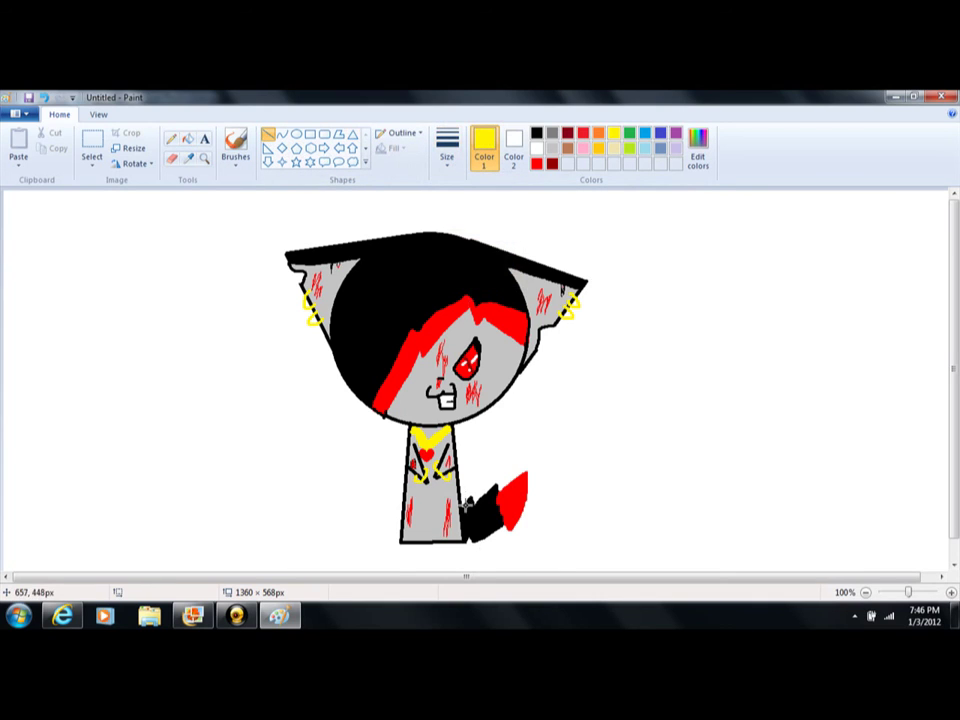
pyautogui.moveTo(465, 505); pyautogui.dragTo(468, 536)
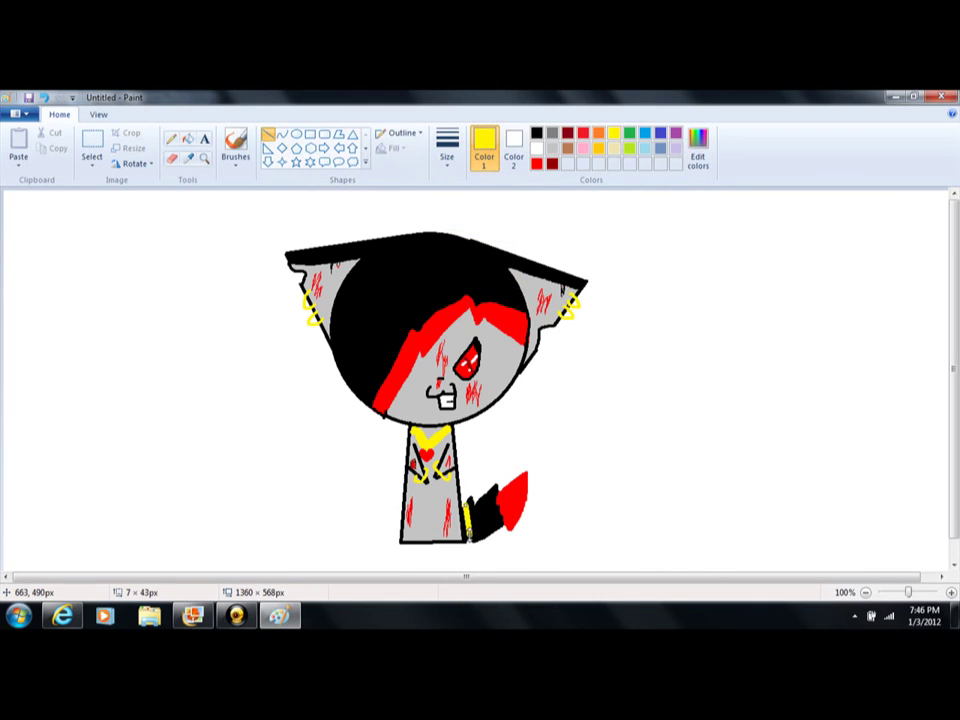
# Check the reference picture in Windows Live Photo Gallery and return to Paint to outline ragged-tipped wings in black with the Pencil on both sides of the body.
pyautogui.click(288, 619)
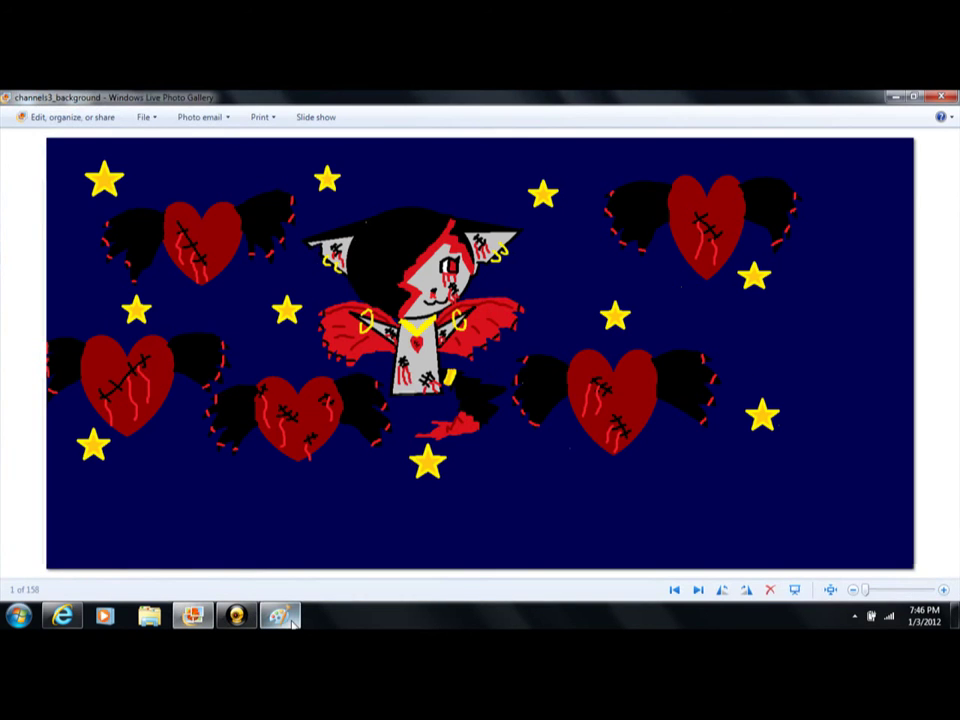
pyautogui.click(284, 617)
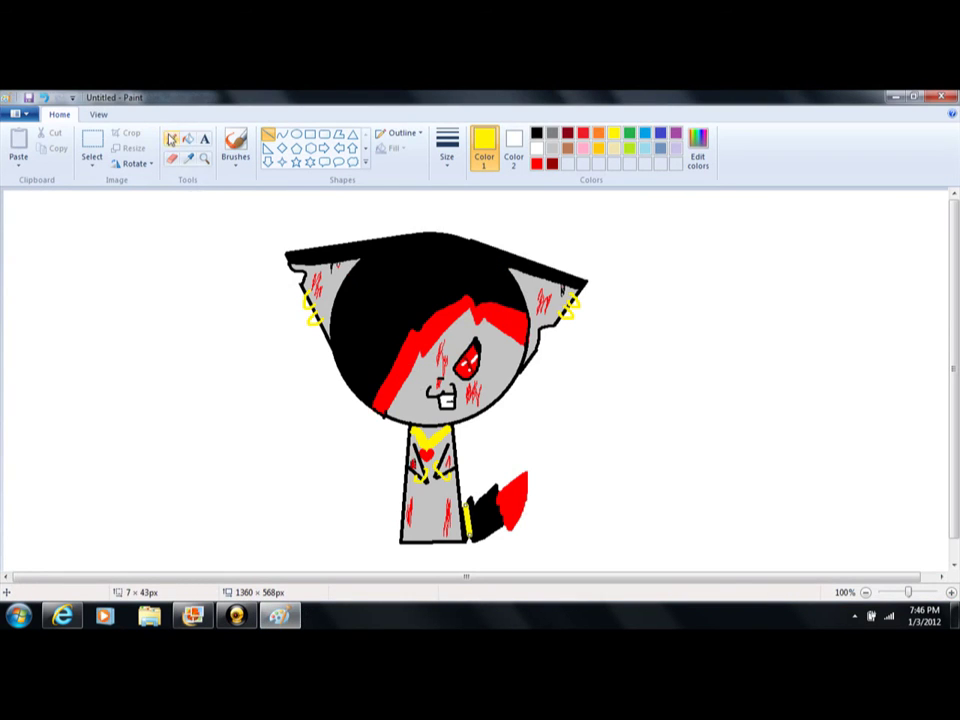
pyautogui.click(536, 133)
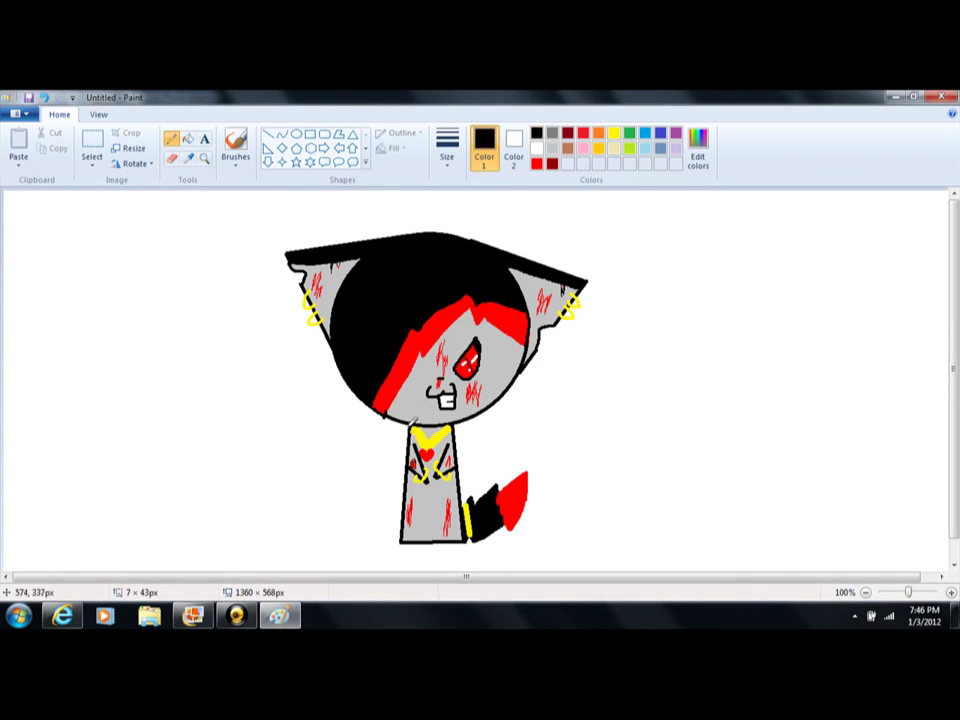
pyautogui.click(450, 148)
pyautogui.click(477, 200)
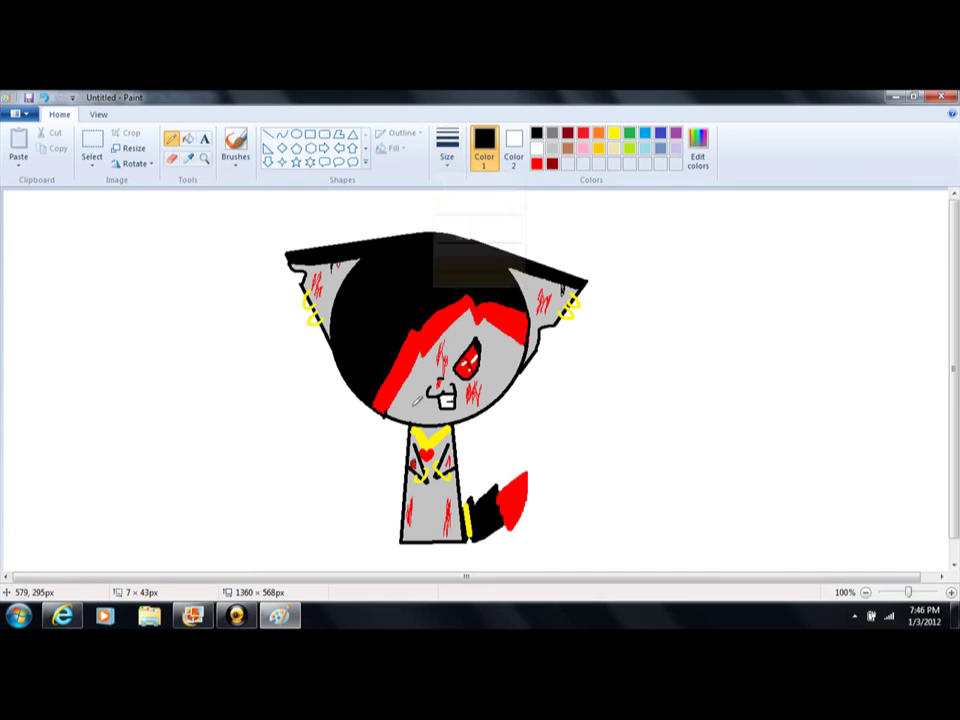
pyautogui.moveTo(402, 428)
pyautogui.mouseDown()
pyautogui.moveTo(376, 488)
pyautogui.moveTo(398, 490)
pyautogui.moveTo(403, 473)
pyautogui.mouseUp()
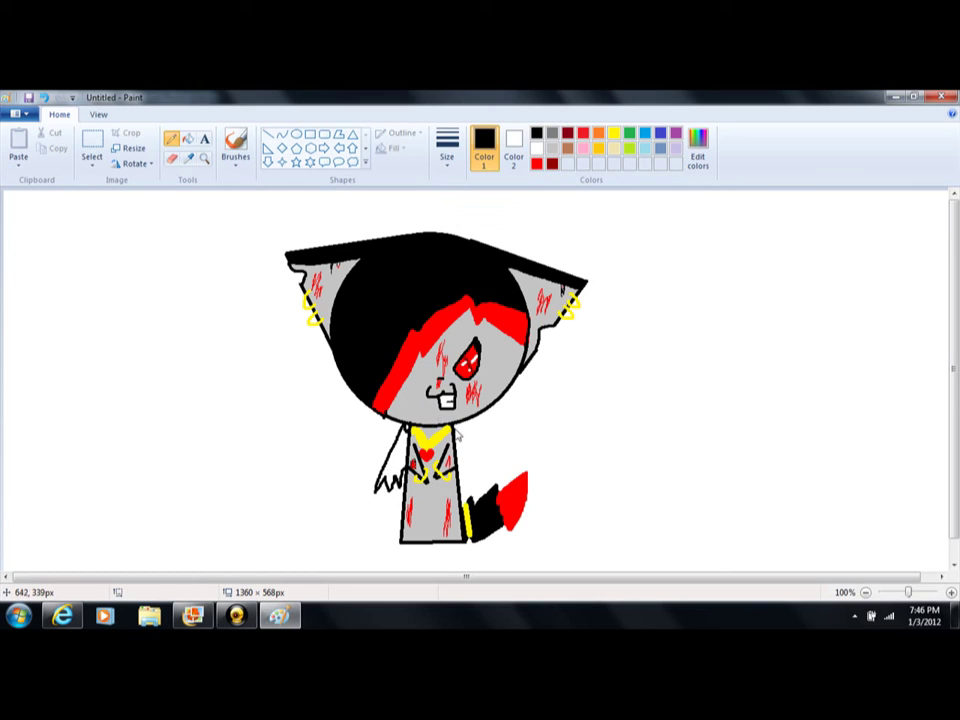
pyautogui.moveTo(466, 423)
pyautogui.mouseDown()
pyautogui.moveTo(478, 483)
pyautogui.moveTo(471, 463)
pyautogui.moveTo(464, 480)
pyautogui.mouseUp()
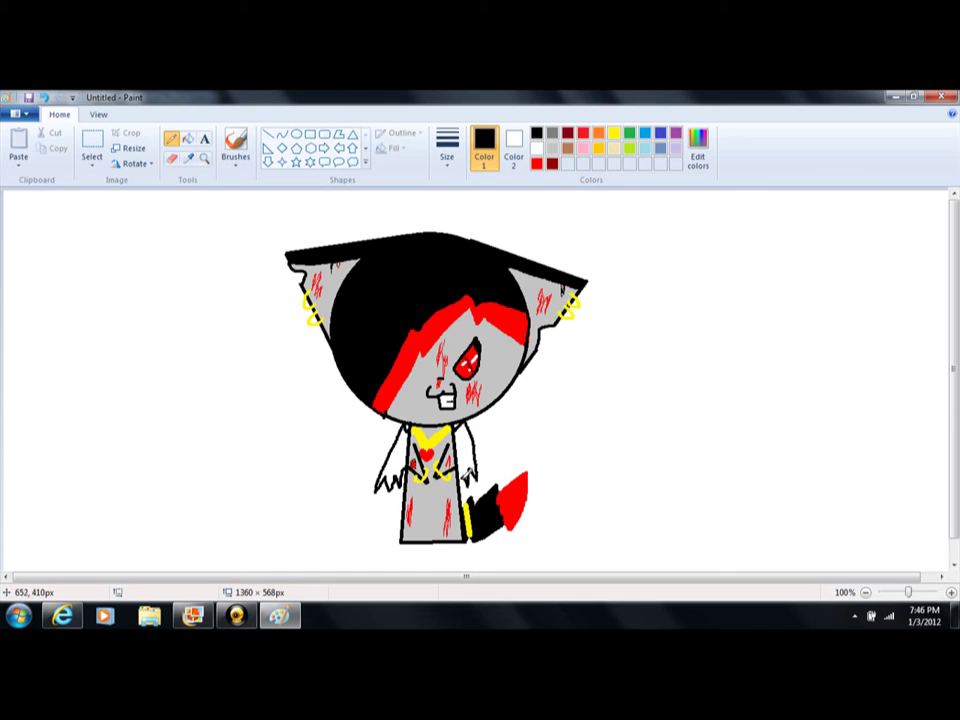
# Fill the two wings beside the body with the same red as the tail tip.
pyautogui.click(188, 138)
pyautogui.click(537, 163)
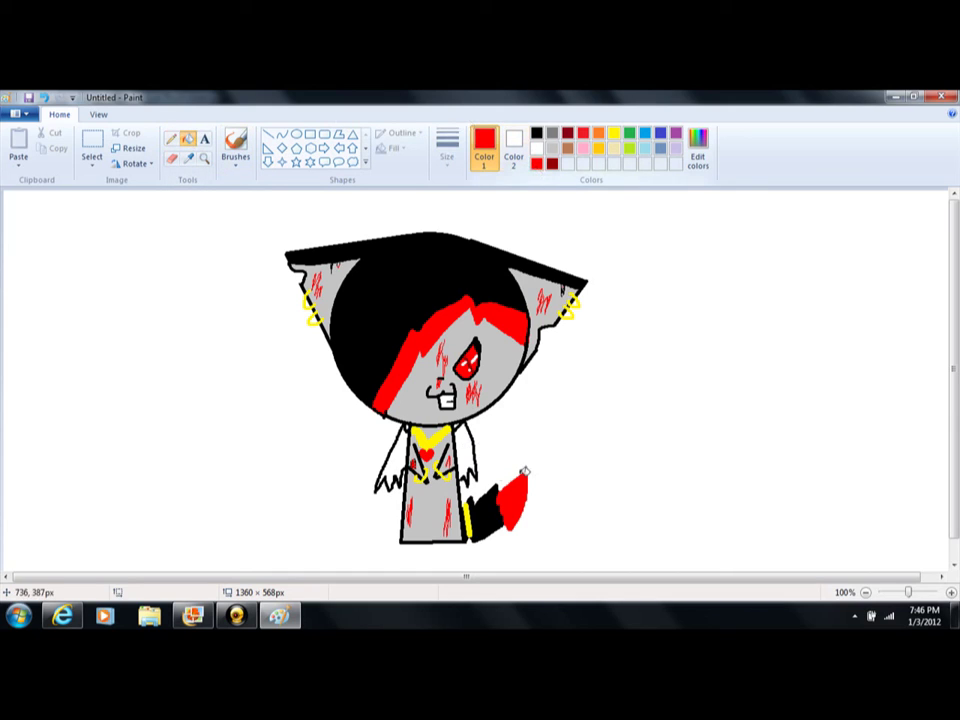
pyautogui.click(464, 448)
pyautogui.click(408, 460)
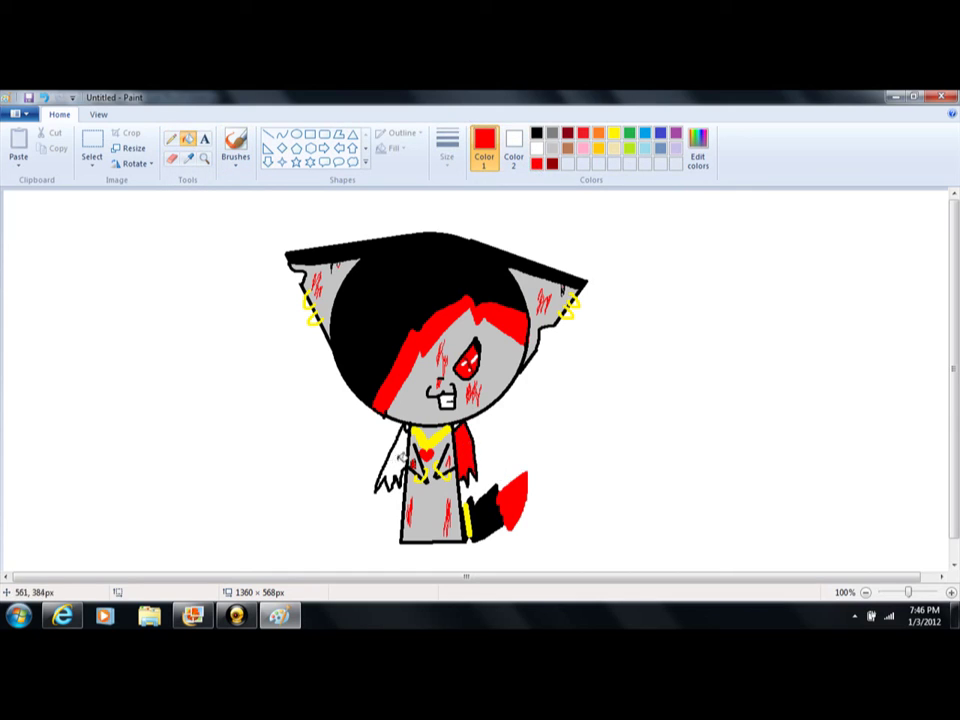